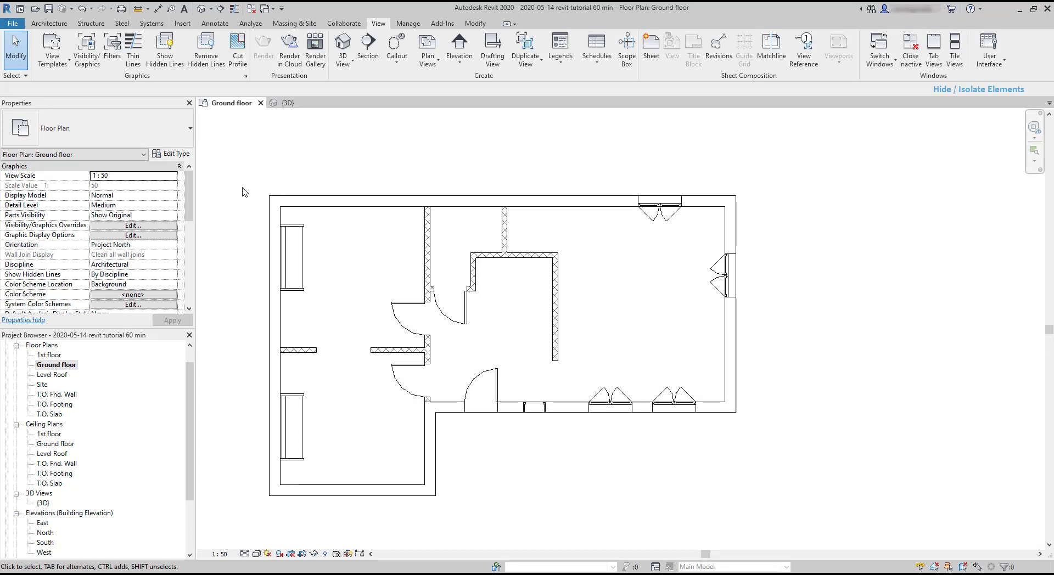
Step: Open the {3D} view to show the L-shaped house with its flat roof, doors and windows
{"action": "left_click", "coordinate": [301, 104]}
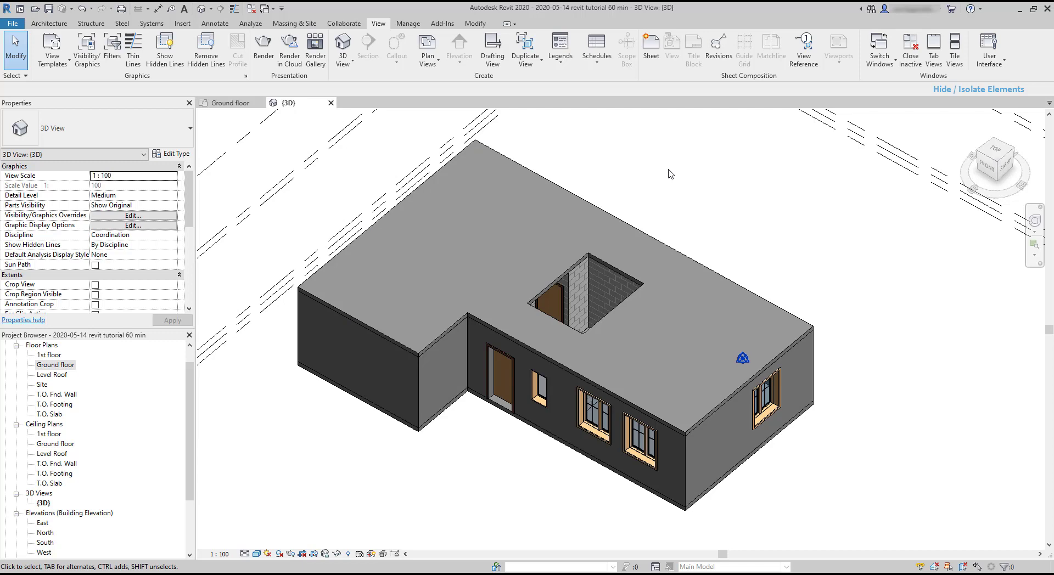
Step: Select the 1st floor slab and temporarily hide it with Hide Element
{"action": "left_click", "coordinate": [649, 241]}
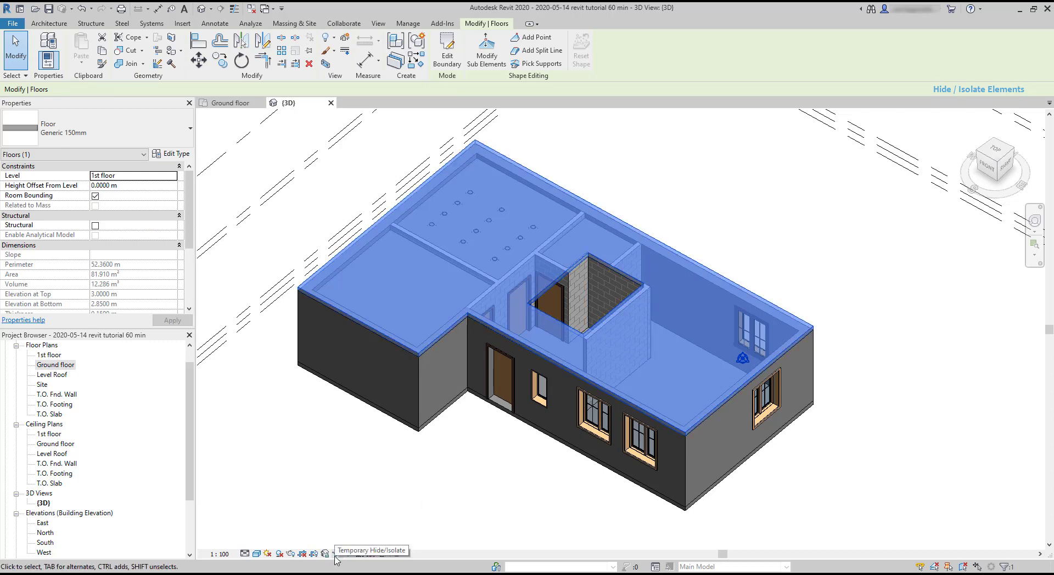
{"action": "left_click", "coordinate": [337, 554]}
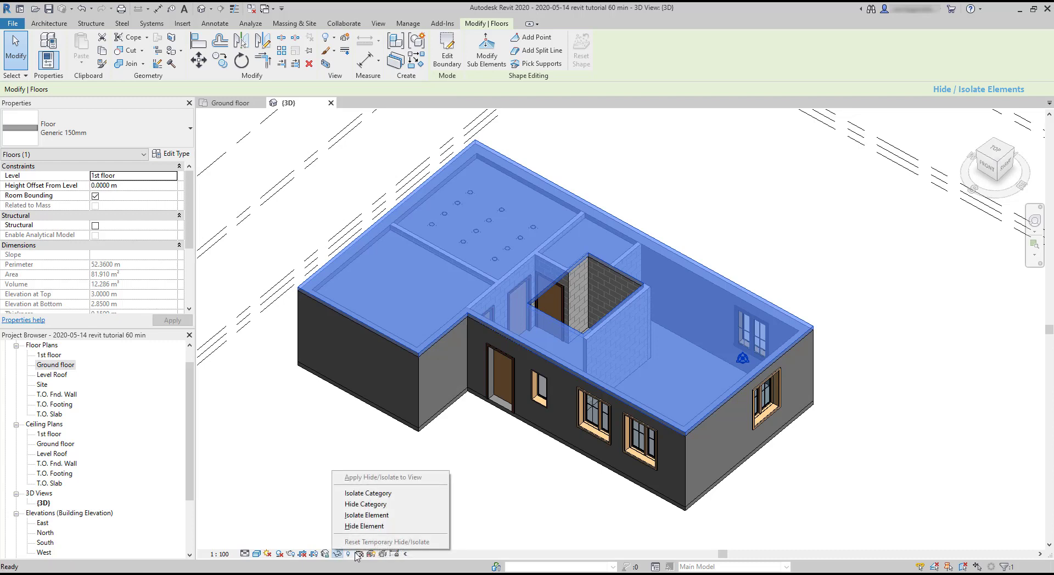
{"action": "left_click", "coordinate": [407, 527]}
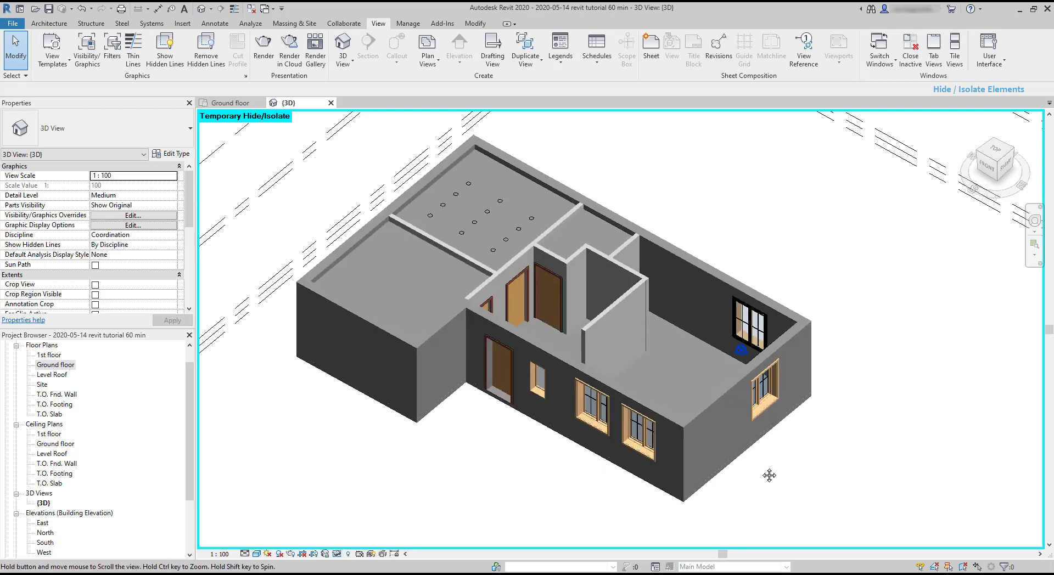
Step: Temporarily hide the double casement window in the front wall
{"action": "middle_click_drag", "start_coordinate": [766, 487], "coordinate": [739, 459]}
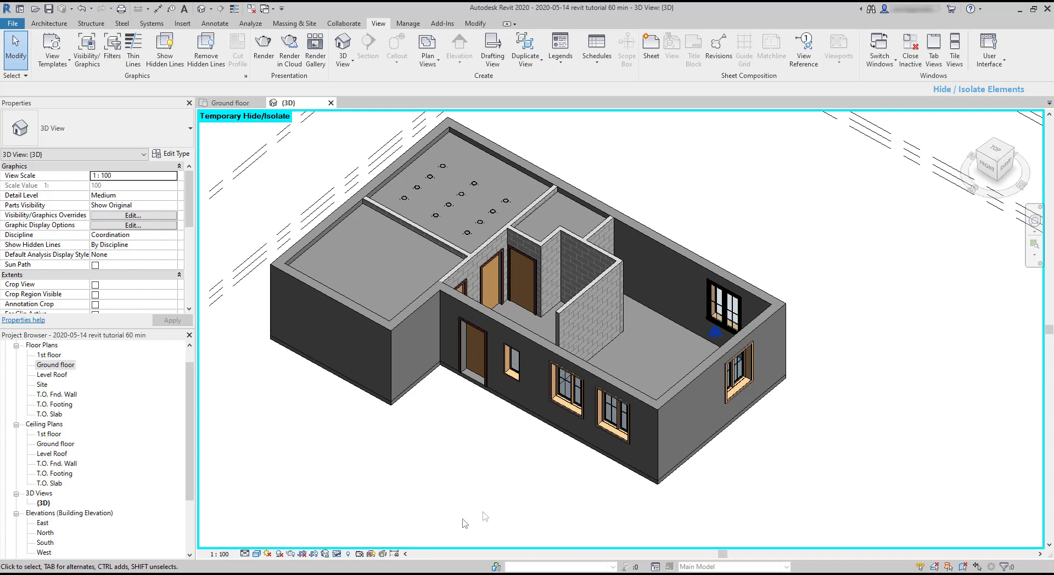
{"action": "left_click", "coordinate": [608, 431]}
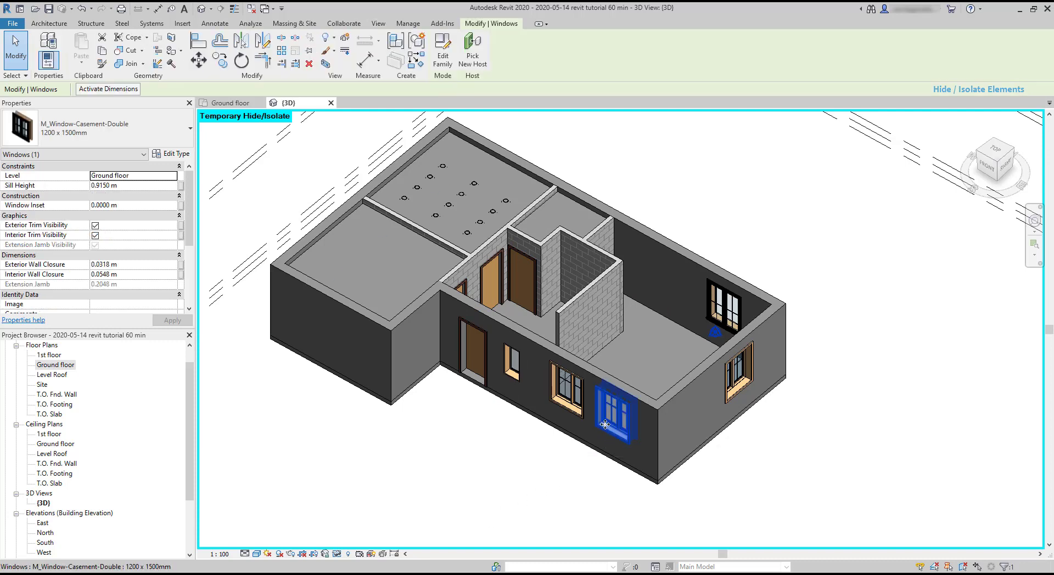
{"action": "left_click", "coordinate": [338, 555]}
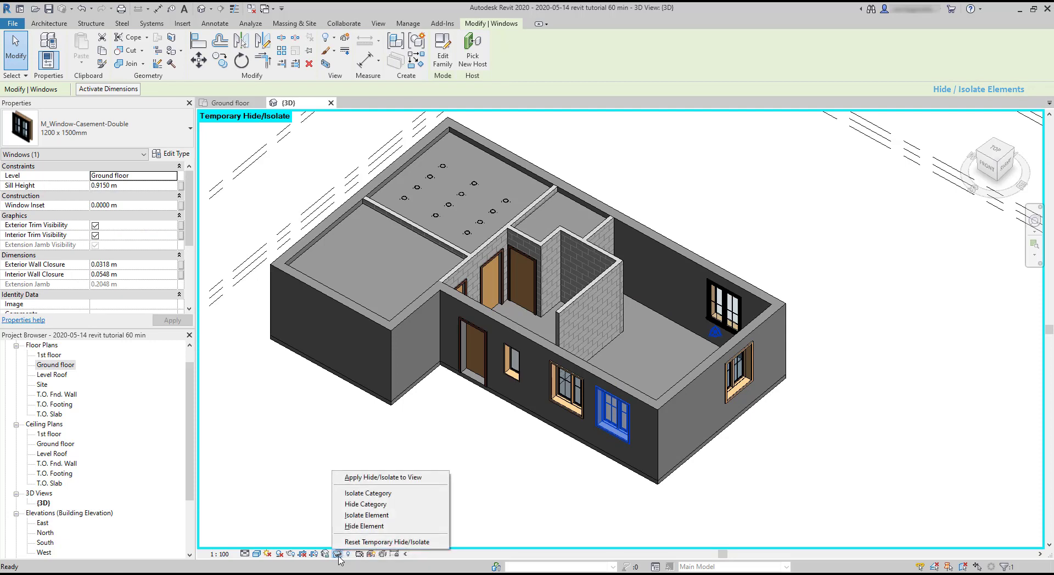
{"action": "left_click", "coordinate": [411, 532]}
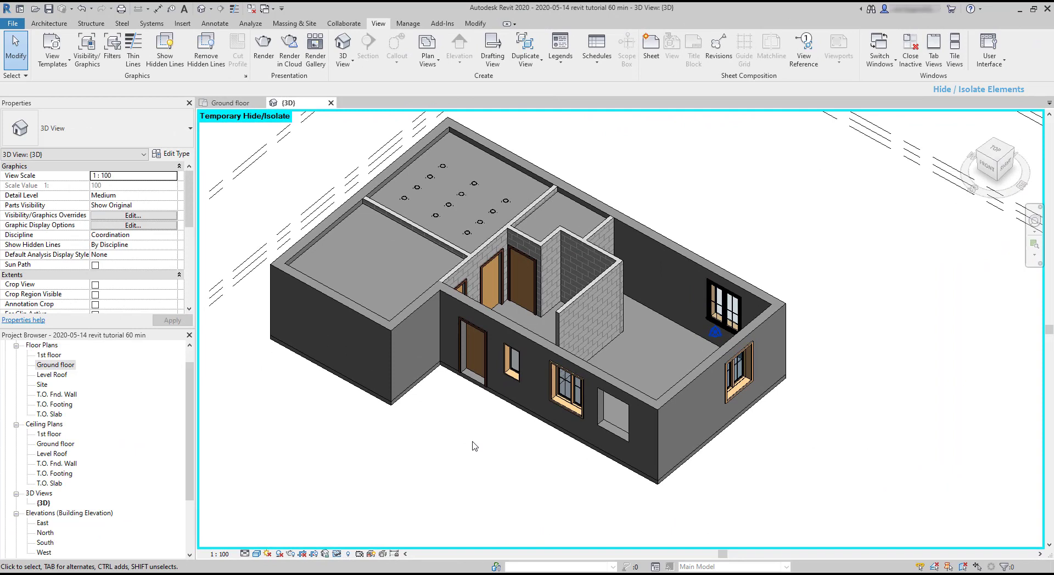
Step: Temporarily hide the whole Doors category using the front-wall door, then orbit slightly
{"action": "left_click", "coordinate": [488, 388]}
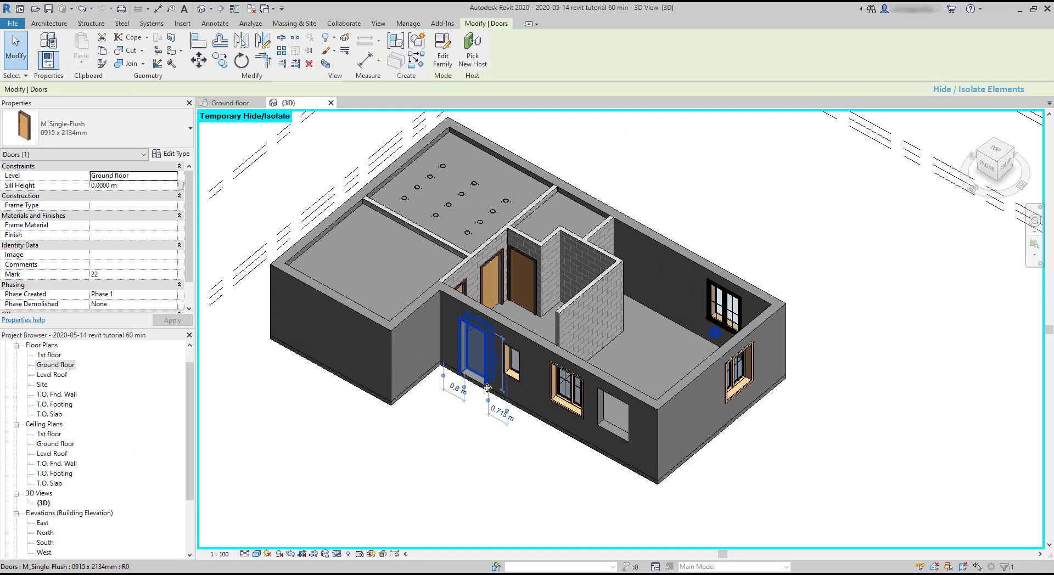
{"action": "left_click", "coordinate": [337, 554]}
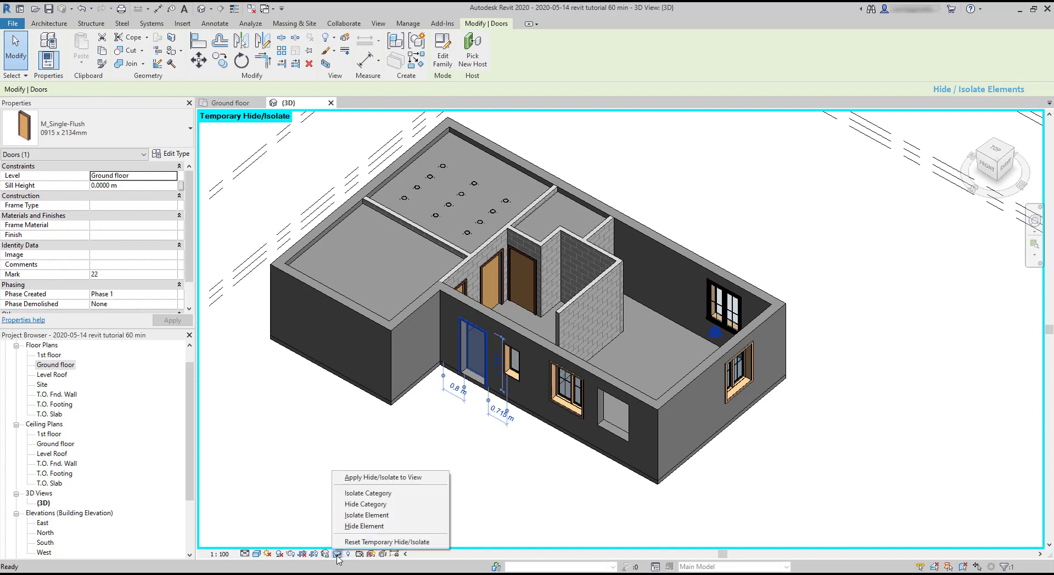
{"action": "left_click", "coordinate": [409, 508]}
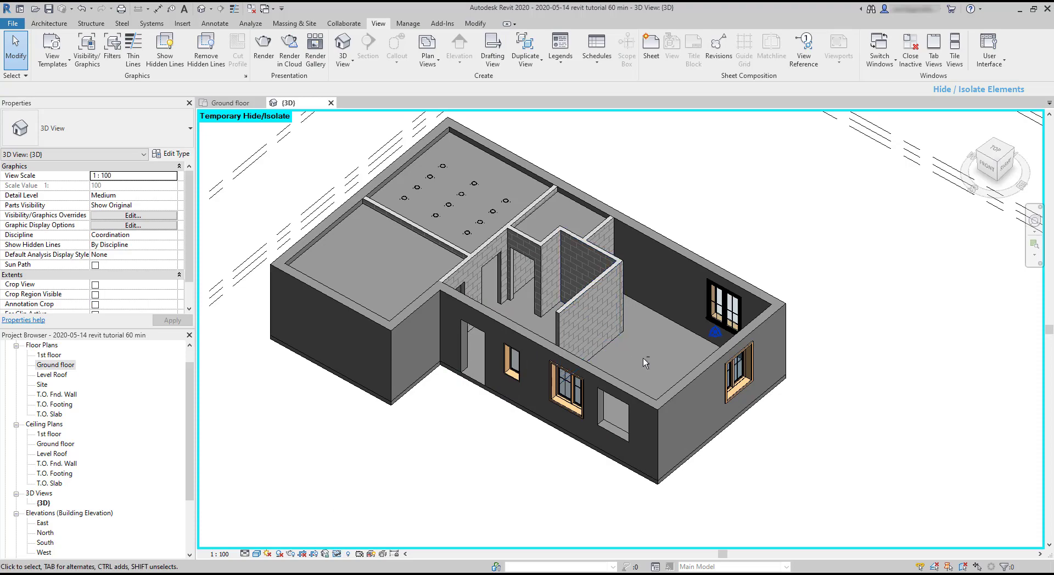
{"action": "mouse_move", "coordinate": [644, 358]}
{"action": "middle_mouse_down", "text": "shift"}
{"action": "mouse_move", "coordinate": [637, 371]}
{"action": "mouse_move", "coordinate": [717, 349]}
{"action": "middle_mouse_up", "text": "shift"}
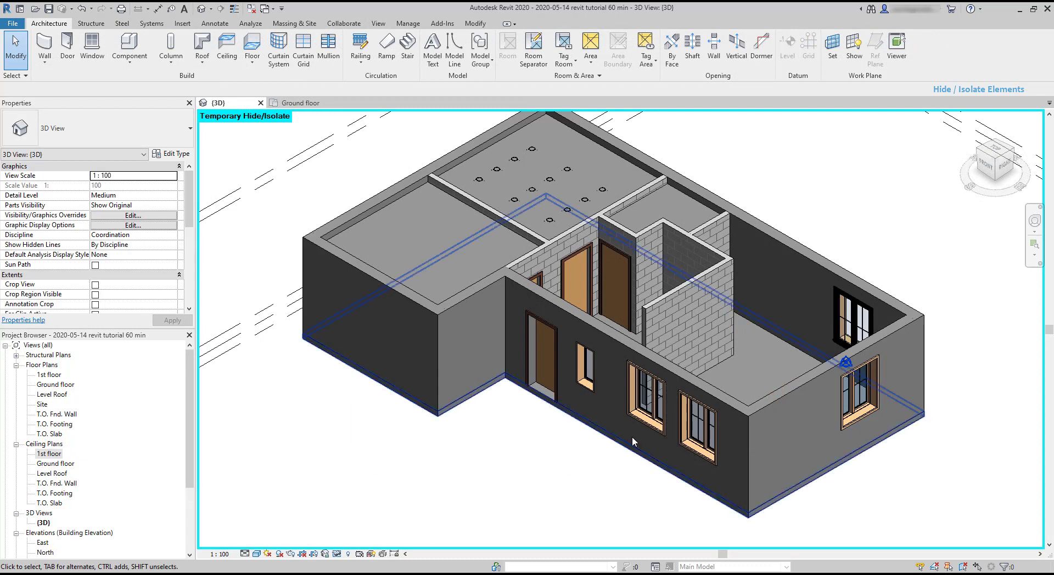
{"action": "left_click", "coordinate": [661, 420]}
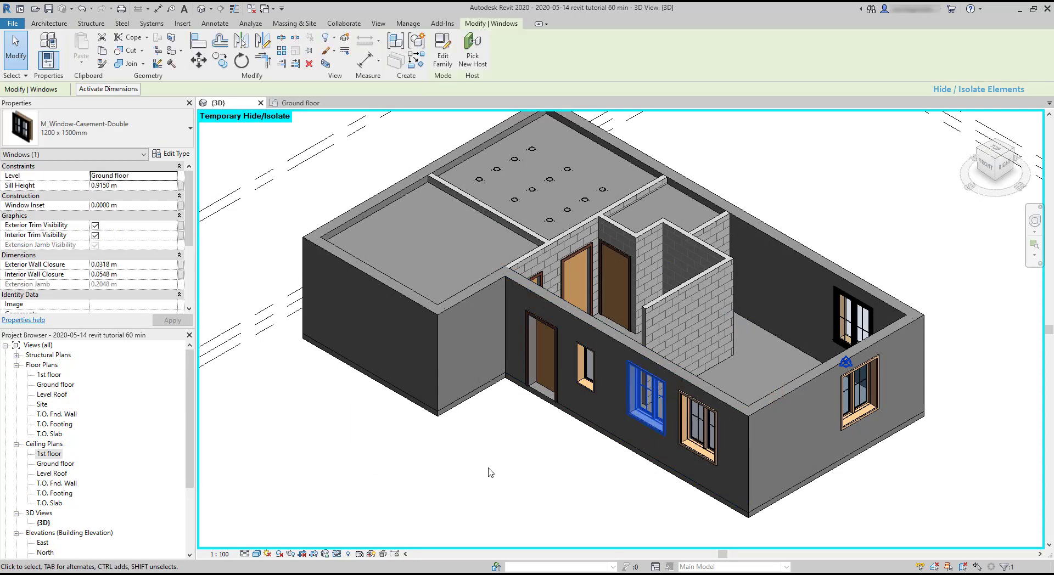
{"action": "left_click", "coordinate": [337, 555]}
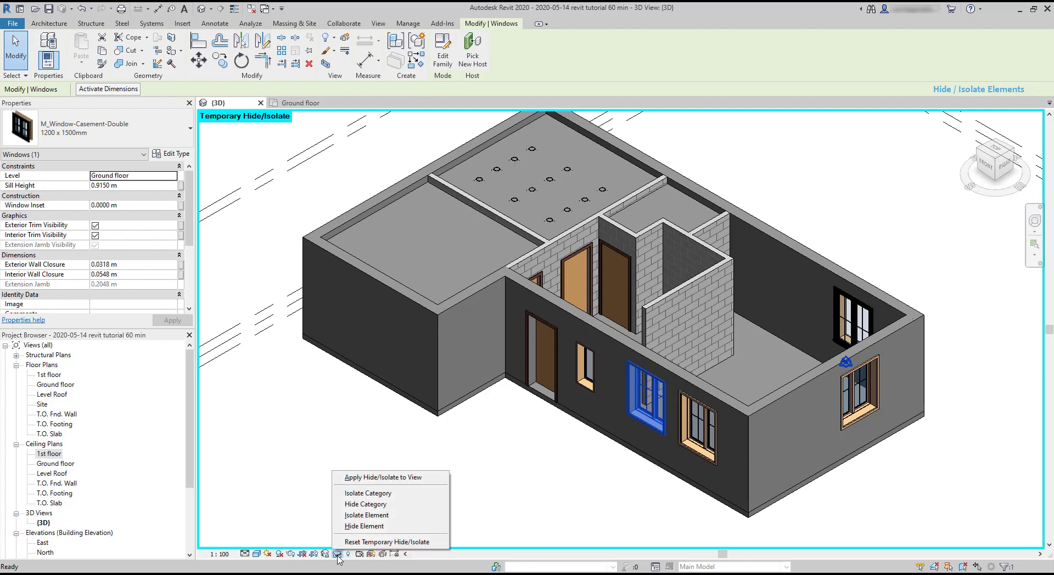
{"action": "left_click", "coordinate": [405, 520]}
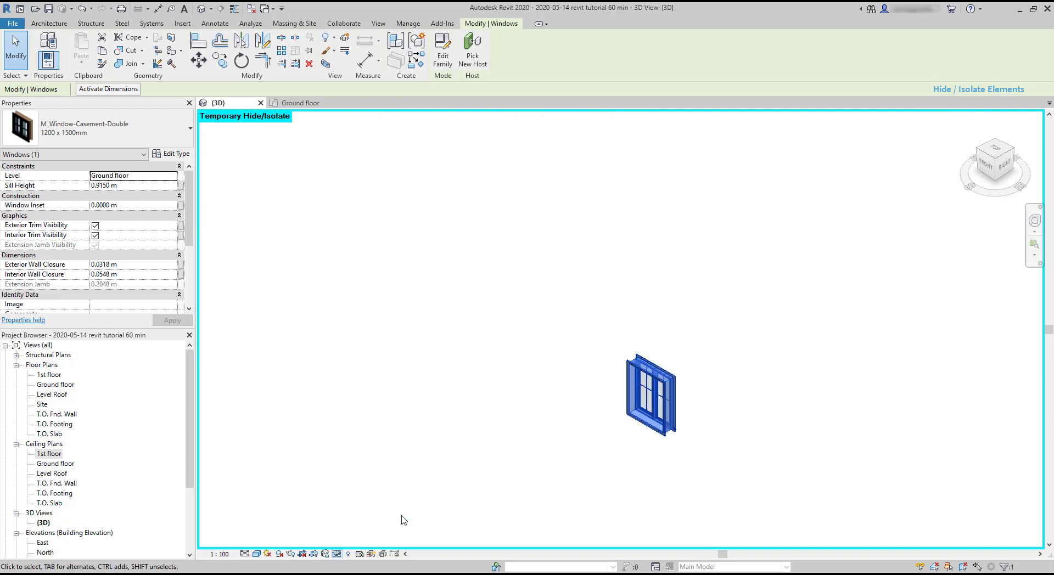
{"action": "left_click", "coordinate": [337, 554]}
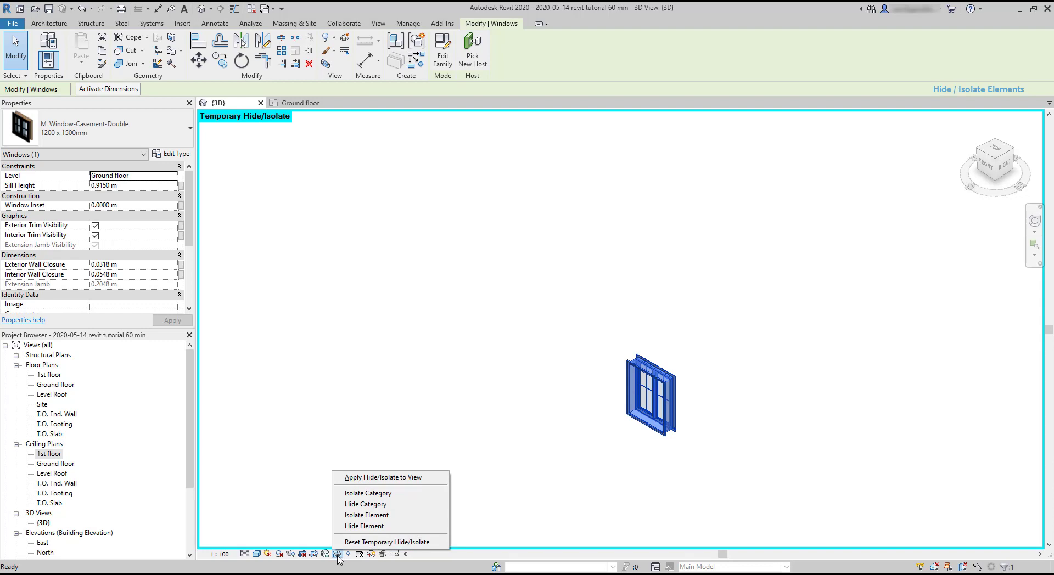
{"action": "left_click", "coordinate": [408, 542]}
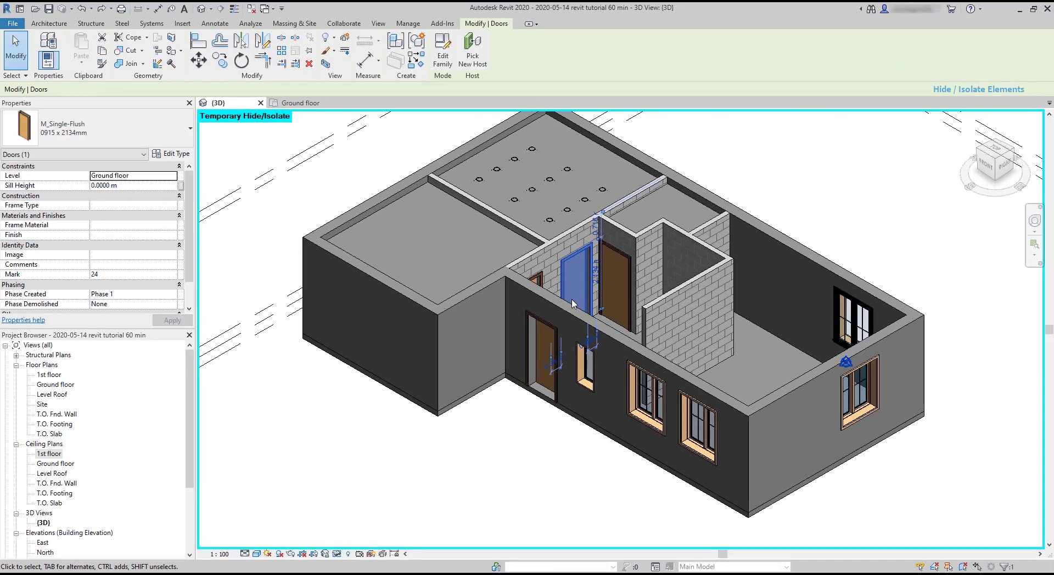
Step: Isolate the Doors category in 3D and orbit around the doors
{"action": "left_click", "coordinate": [336, 554]}
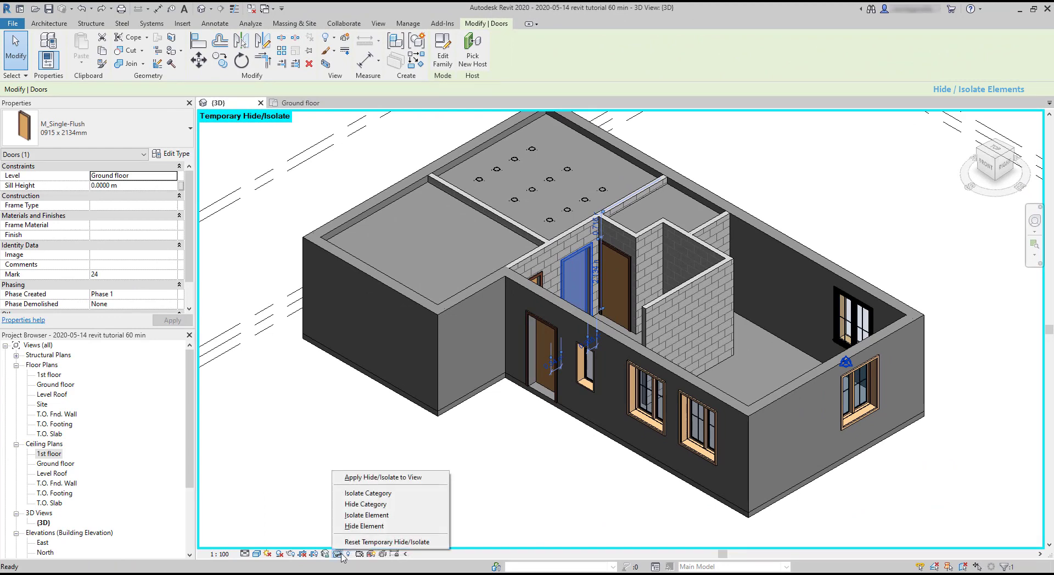
{"action": "left_click", "coordinate": [401, 494]}
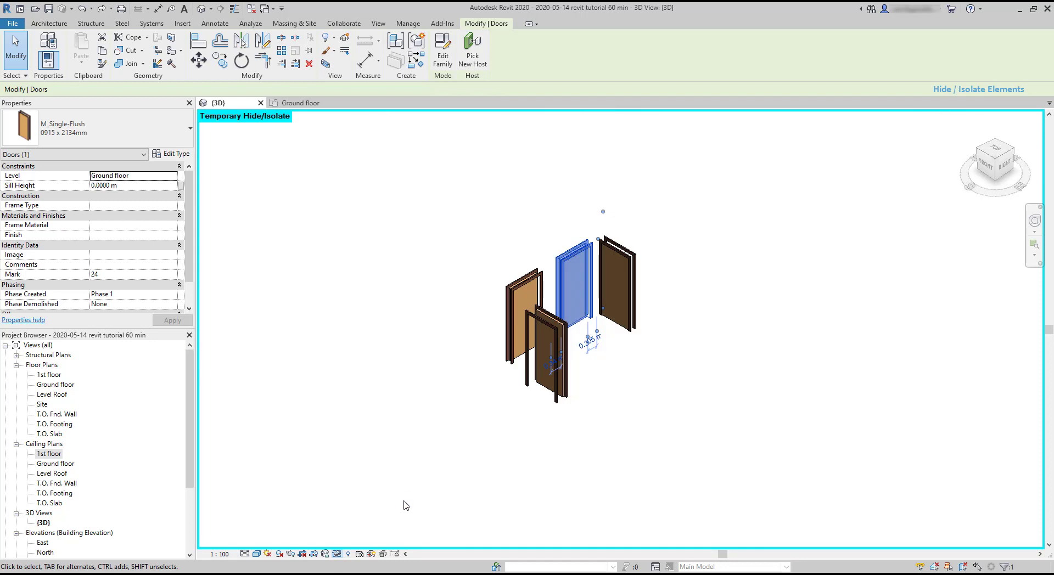
{"action": "left_click", "coordinate": [693, 446]}
{"action": "mouse_move", "coordinate": [706, 346]}
{"action": "middle_mouse_down", "text": "shift"}
{"action": "mouse_move", "coordinate": [664, 400]}
{"action": "mouse_move", "coordinate": [411, 251]}
{"action": "mouse_move", "coordinate": [727, 318]}
{"action": "middle_mouse_up", "text": "shift"}
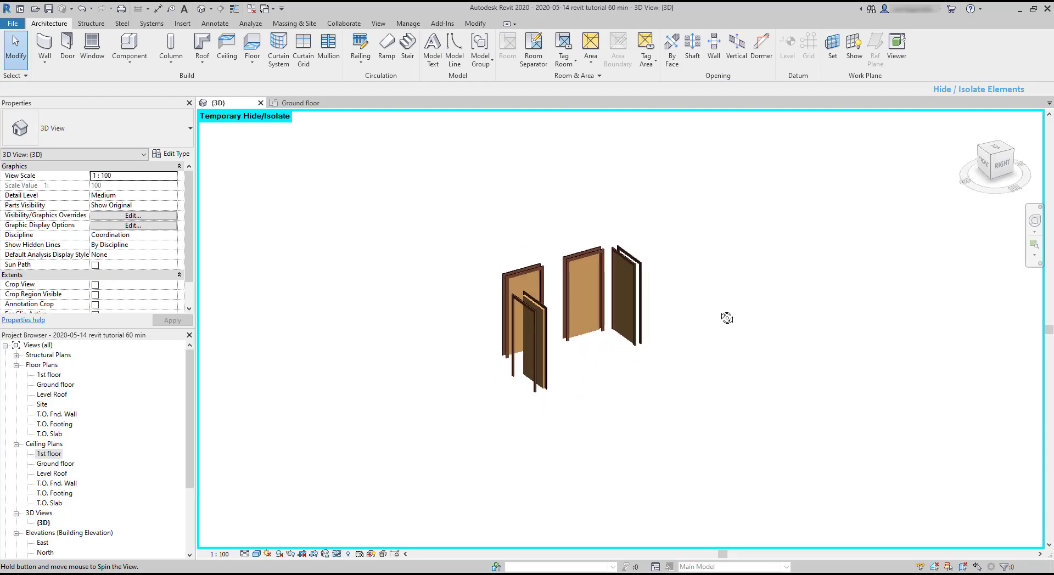
Step: Reset the temporary isolation with HR and orbit to look down on the whole house
{"action": "key", "text": "h"}
{"action": "key", "text": "r"}
{"action": "middle_click_drag", "start_coordinate": [730, 250], "coordinate": [910, 360], "text": "shift"}
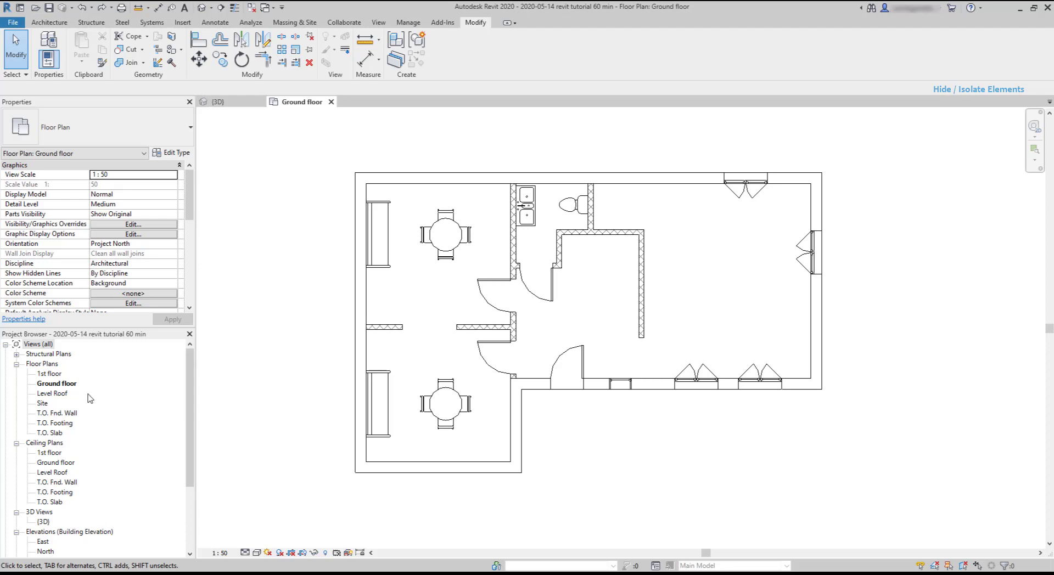
Step: Duplicate the Ground floor plan and rename the copy 'Ground floor w/o furniture'
{"action": "right_click", "coordinate": [65, 384]}
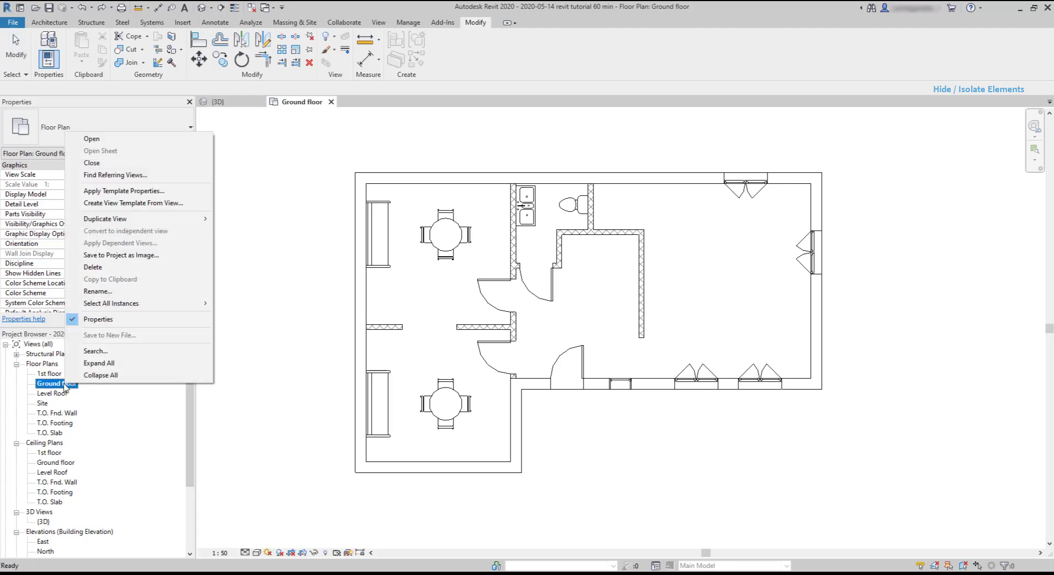
{"action": "mouse_move", "coordinate": [144, 219]}
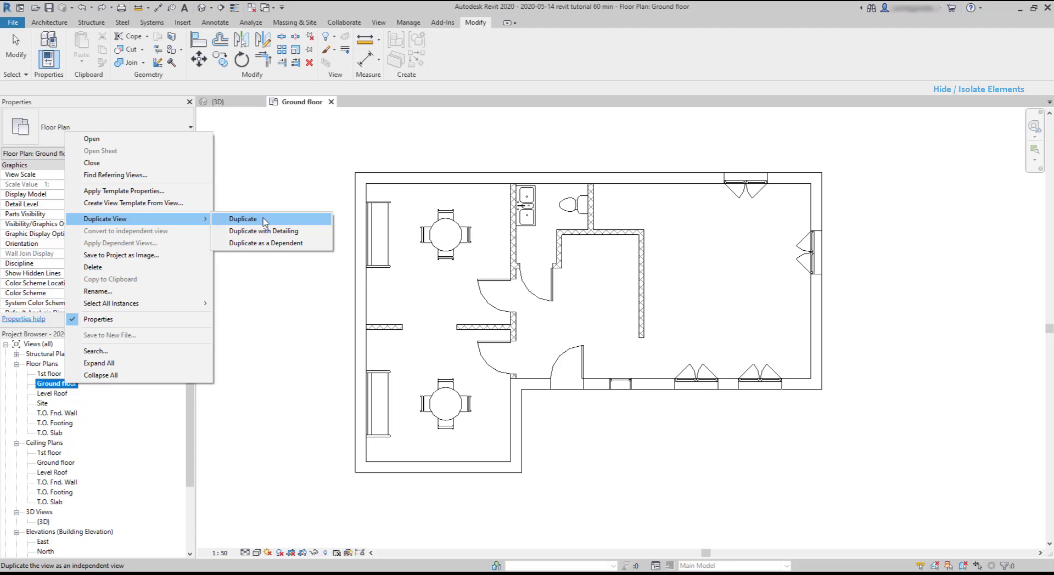
{"action": "left_click", "coordinate": [263, 221]}
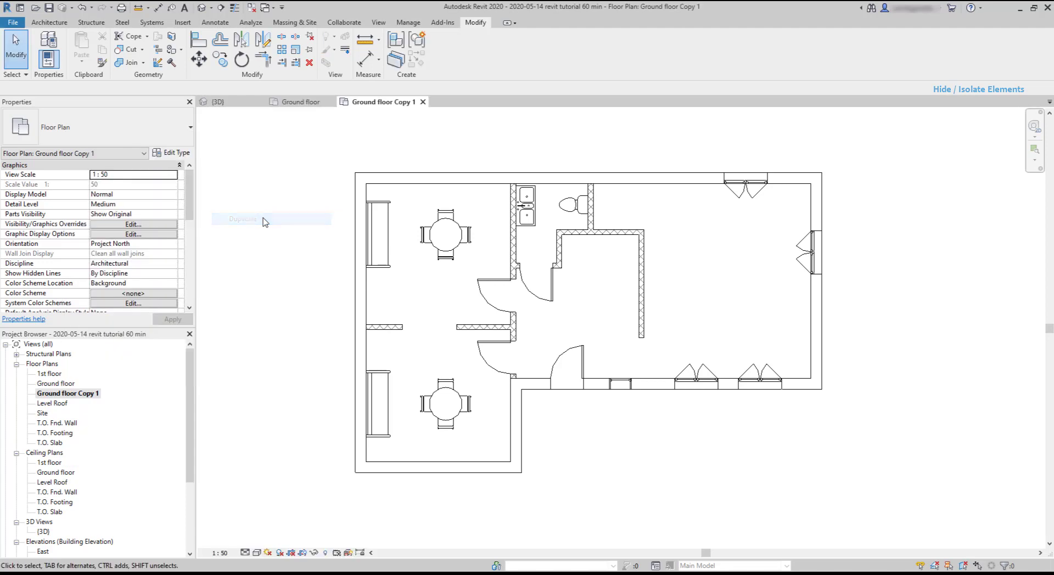
{"action": "left_click", "coordinate": [86, 399]}
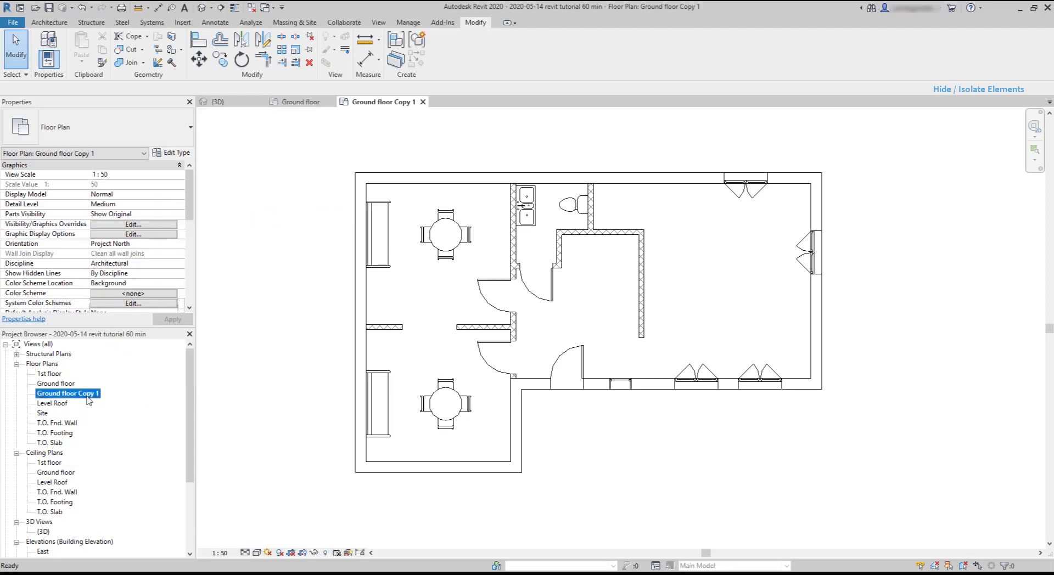
{"action": "left_click", "coordinate": [88, 400]}
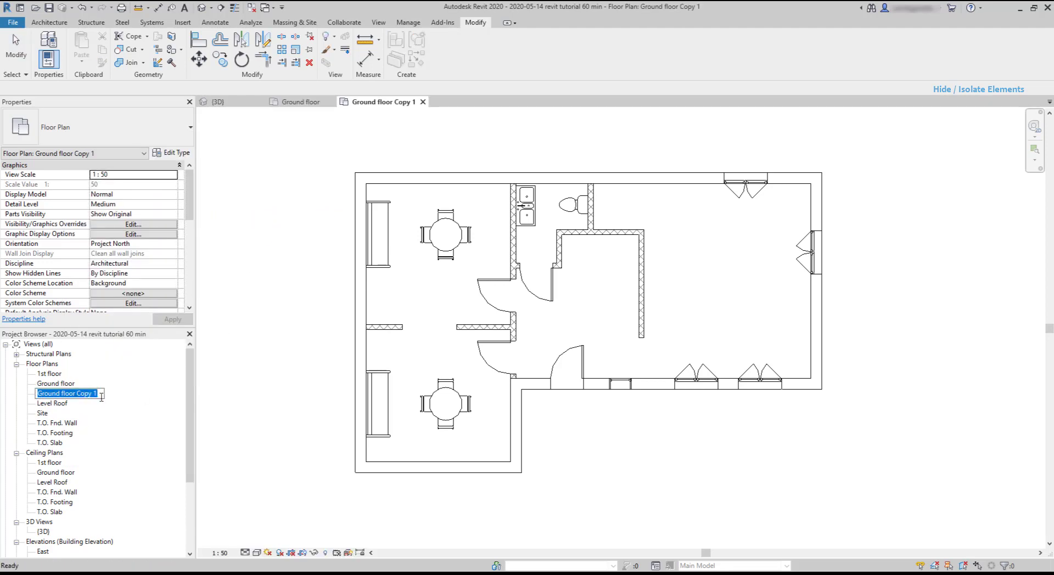
{"action": "left_click", "coordinate": [100, 397]}
{"action": "key", "text": "BackSpace"}
{"action": "key", "text": "BackSpace"}
{"action": "key", "text": "BackSpace"}
{"action": "key", "text": "BackSpace"}
{"action": "key", "text": "BackSpace"}
{"action": "key", "text": "BackSpace"}
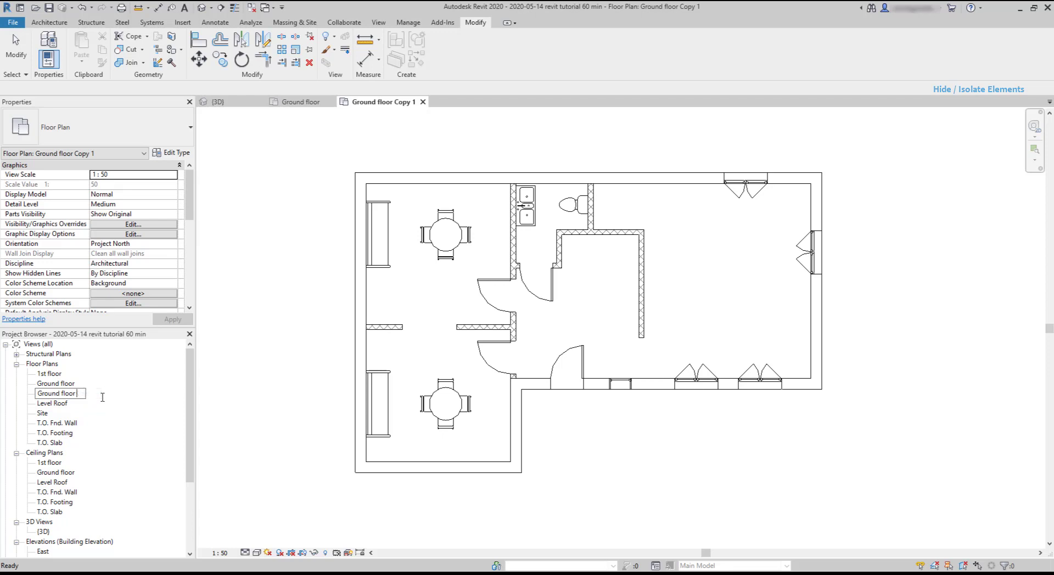
{"action": "type", "text": "w/o"}
{"action": "type", "text": " furniture"}
{"action": "left_click", "coordinate": [248, 396]}
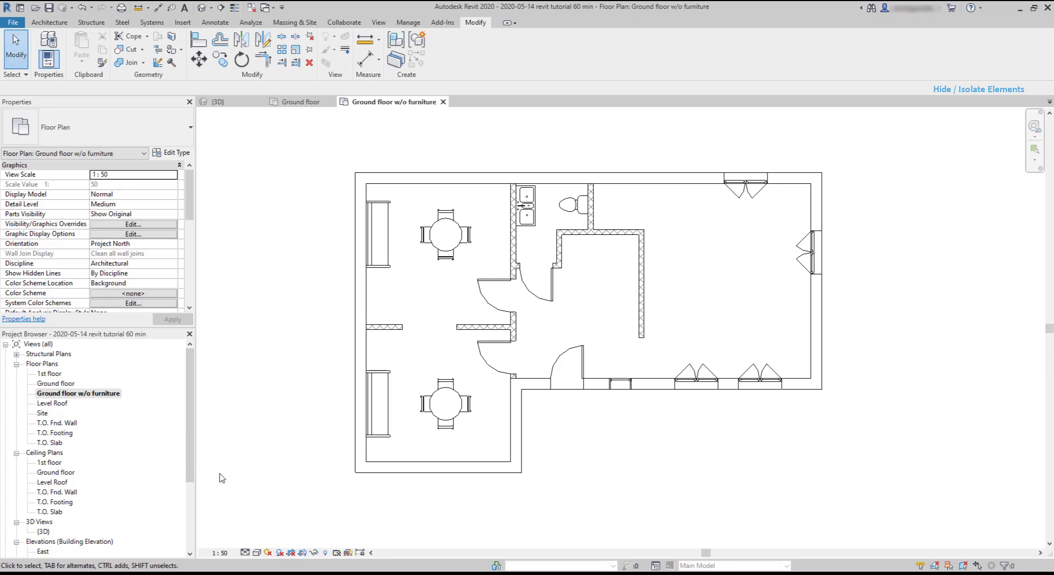
Step: Hide the Furniture category in this view, using the upper dining table
{"action": "left_click", "coordinate": [449, 247]}
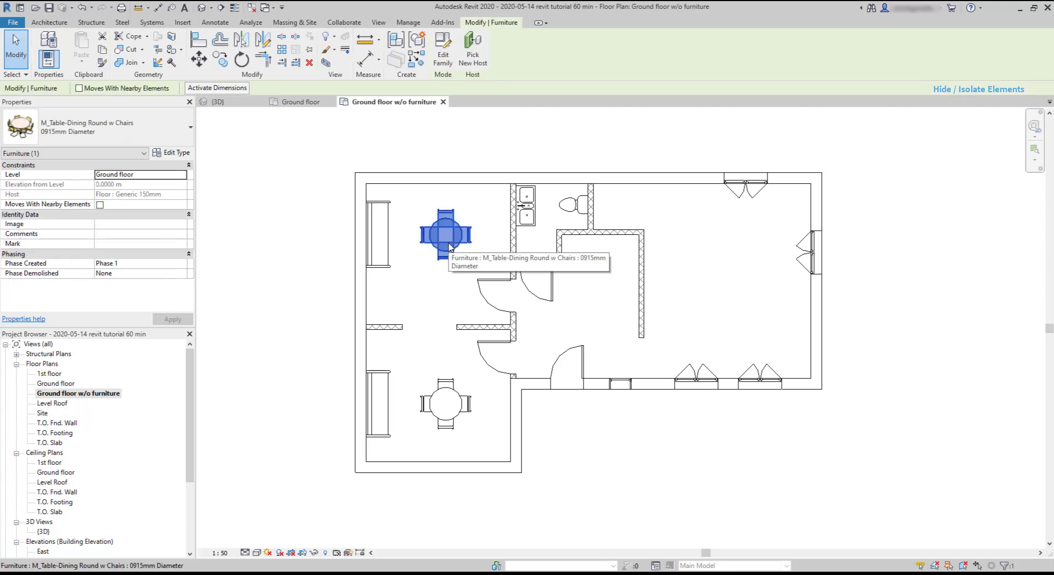
{"action": "right_click", "coordinate": [449, 248]}
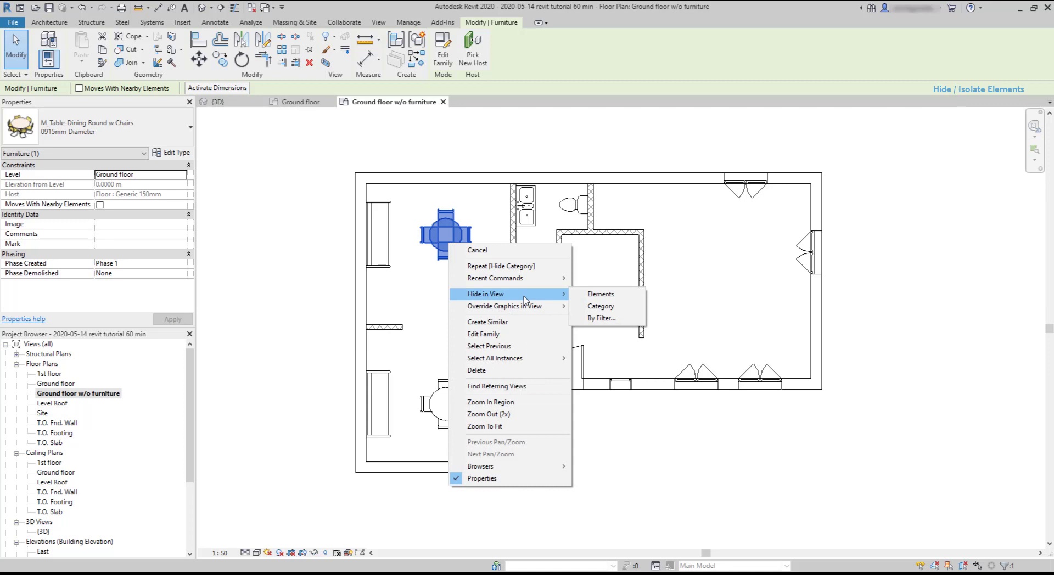
{"action": "mouse_move", "coordinate": [486, 294]}
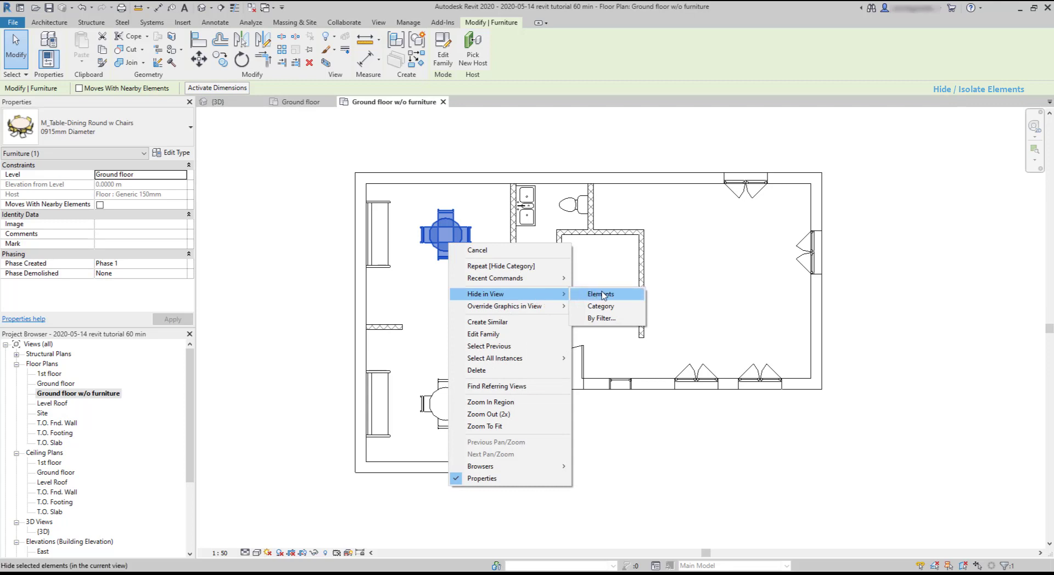
{"action": "left_click", "coordinate": [604, 296]}
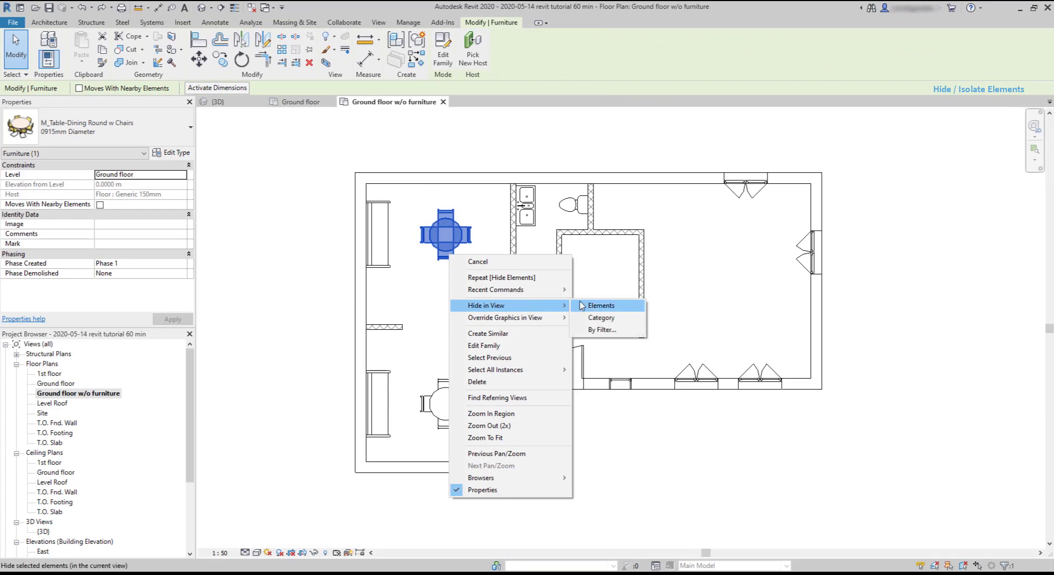
{"action": "left_click", "coordinate": [616, 324]}
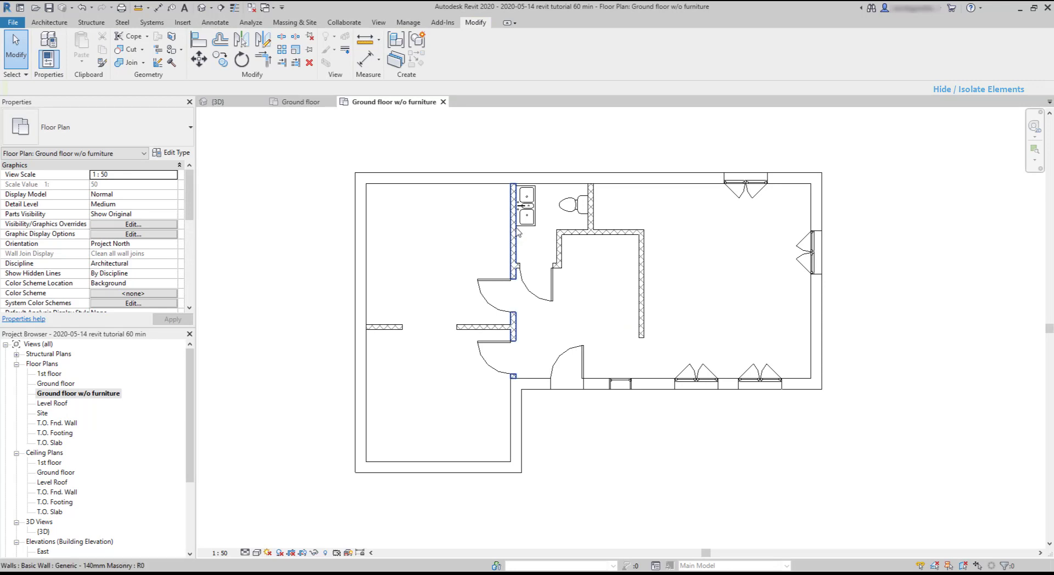
Step: Hide the Plumbing Fixtures category in this view, using the kitchen sink
{"action": "left_click", "coordinate": [534, 219]}
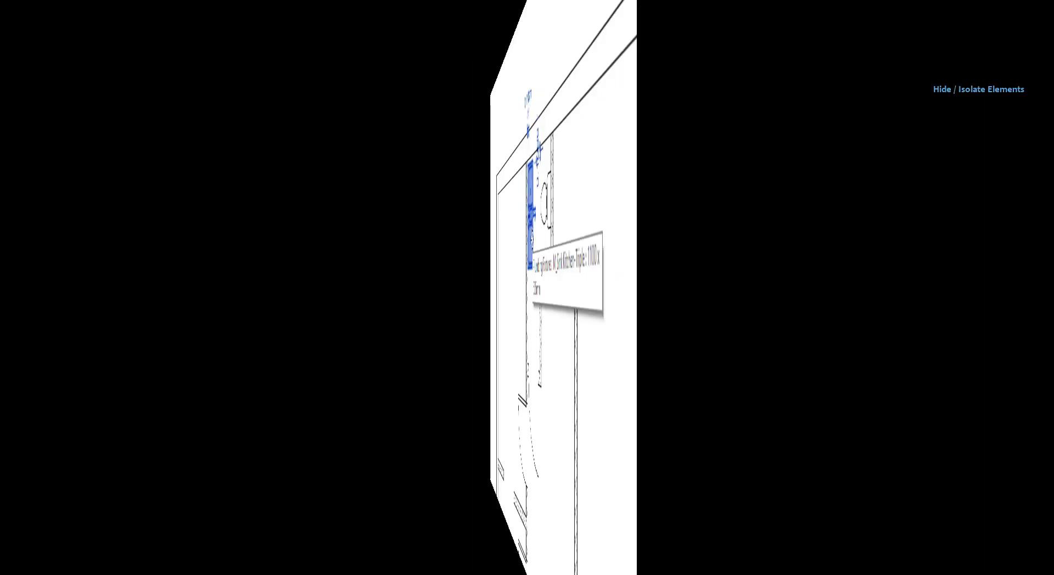
{"action": "right_click", "coordinate": [533, 218]}
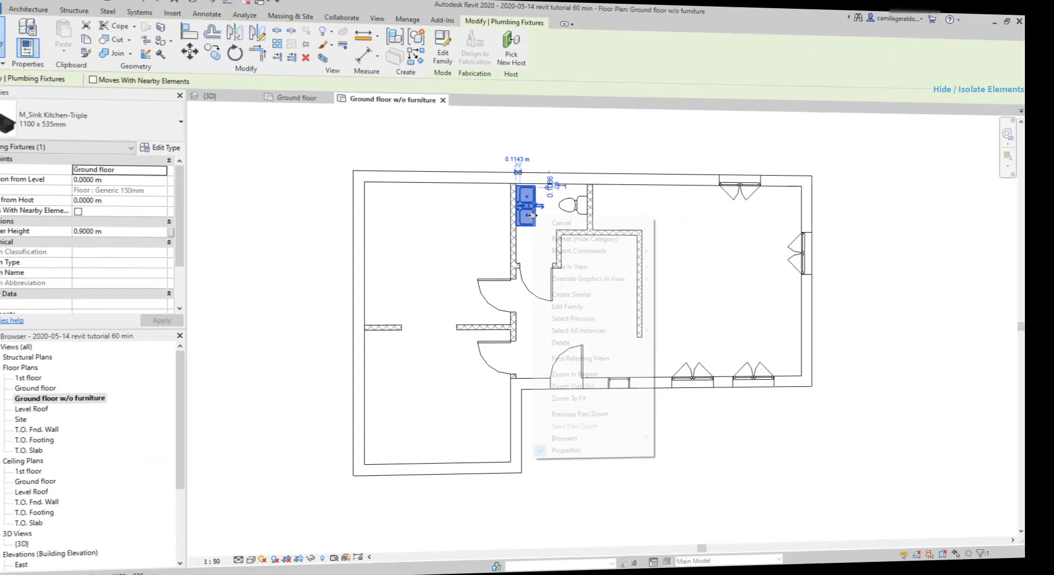
{"action": "left_click", "coordinate": [685, 279]}
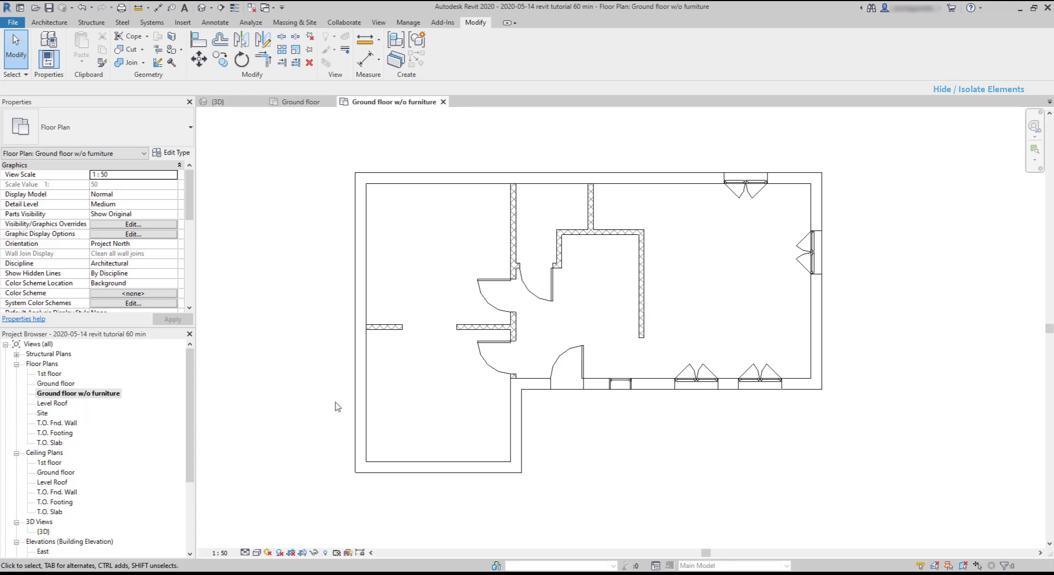
Step: Turn on Reveal Hidden Elements and unhide the Furniture category
{"action": "left_click", "coordinate": [326, 552]}
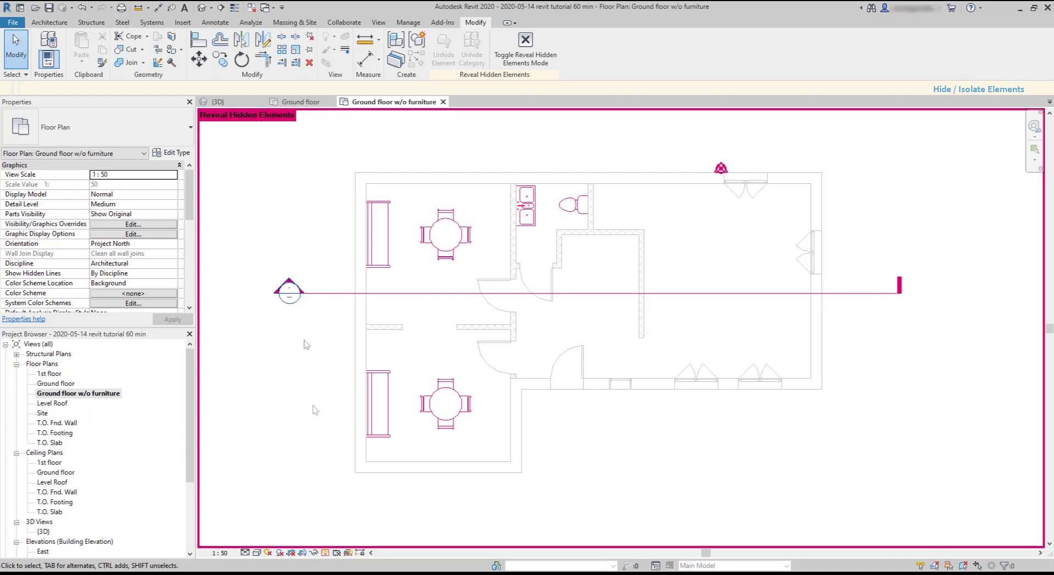
{"action": "left_click", "coordinate": [437, 249]}
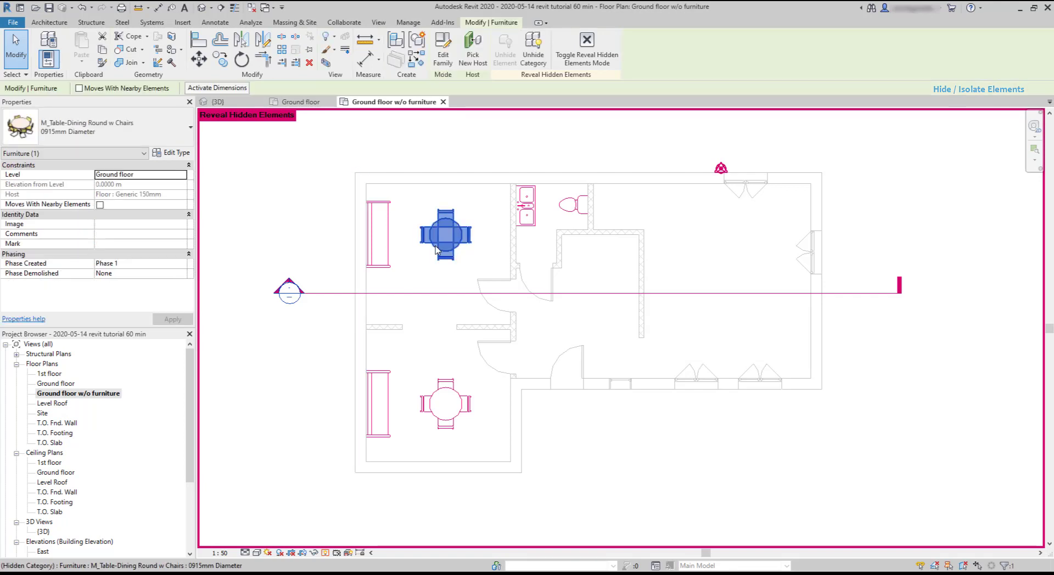
{"action": "right_click", "coordinate": [437, 250]}
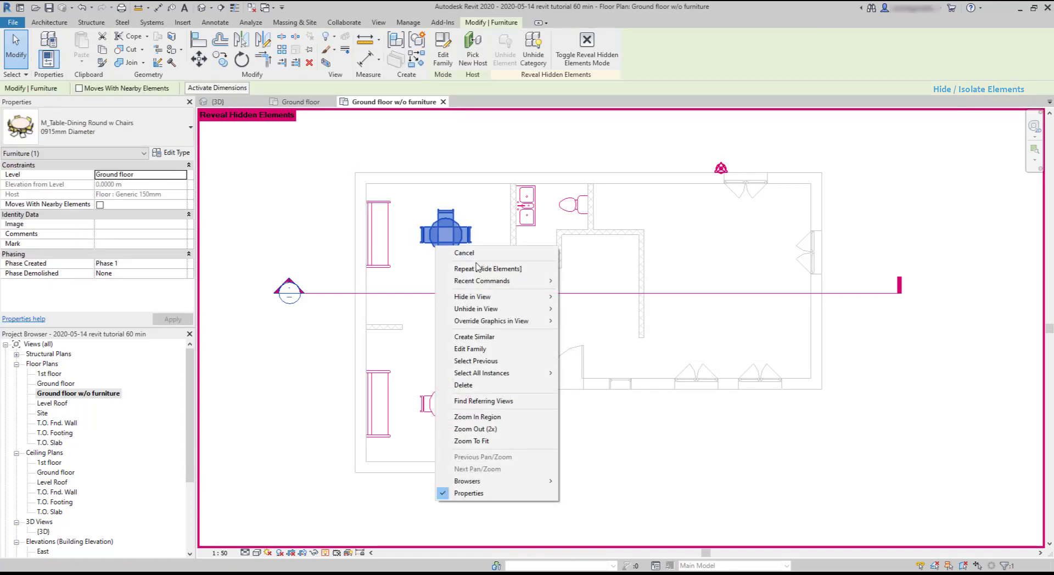
{"action": "mouse_move", "coordinate": [486, 308]}
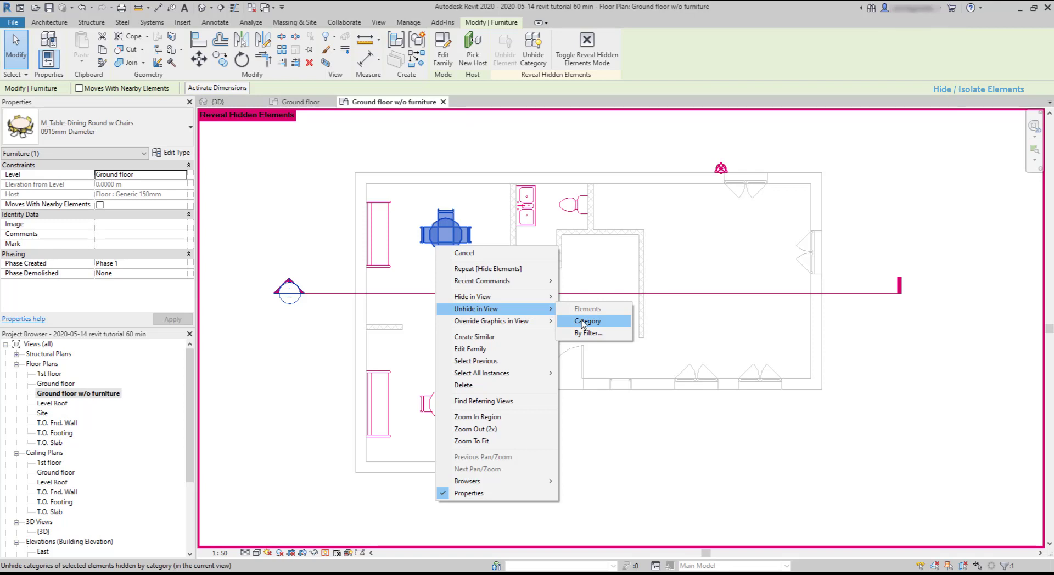
{"action": "left_click", "coordinate": [583, 323]}
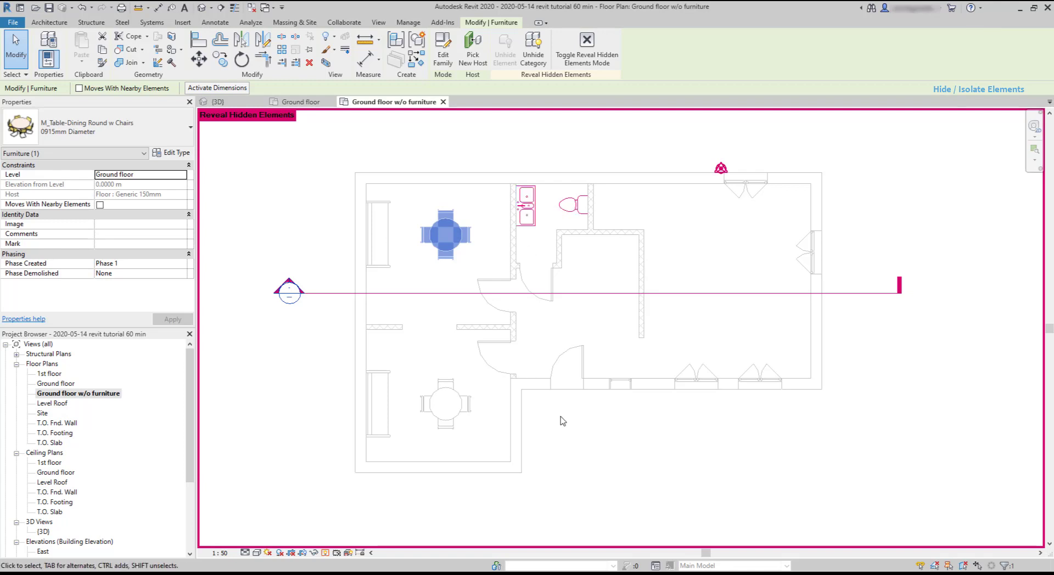
{"action": "left_click", "coordinate": [325, 554]}
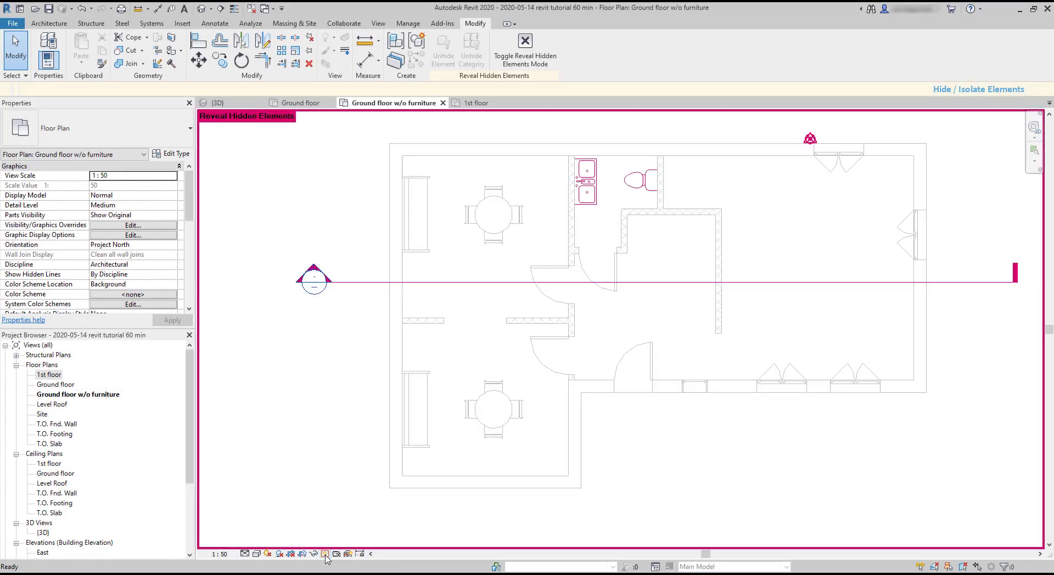
Step: Unhide the Plumbing Fixtures category via the kitchen sink
{"action": "left_click", "coordinate": [586, 184]}
{"action": "right_click", "coordinate": [584, 202]}
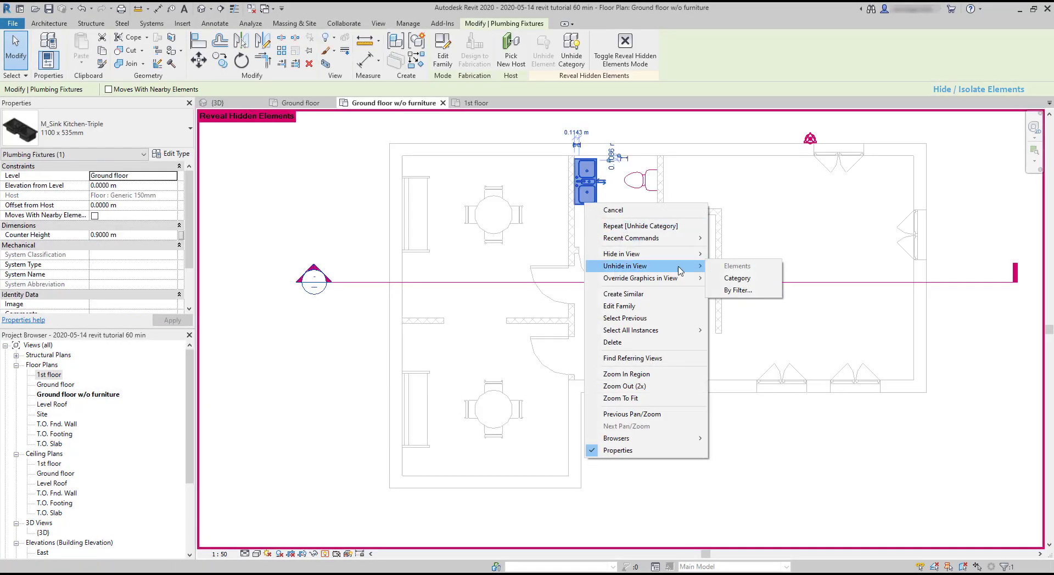
{"action": "left_click", "coordinate": [755, 280]}
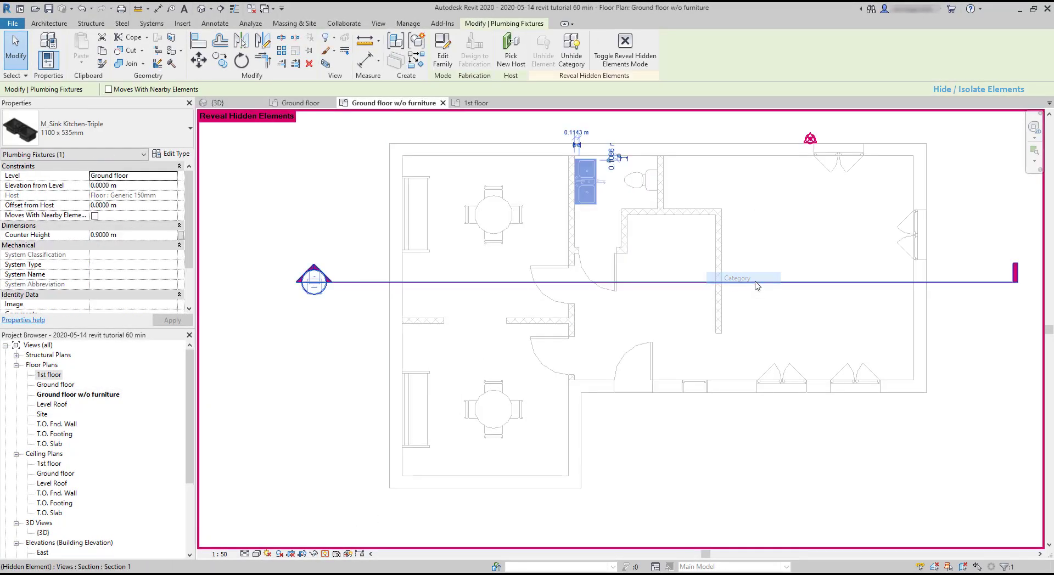
{"action": "left_click", "coordinate": [736, 331]}
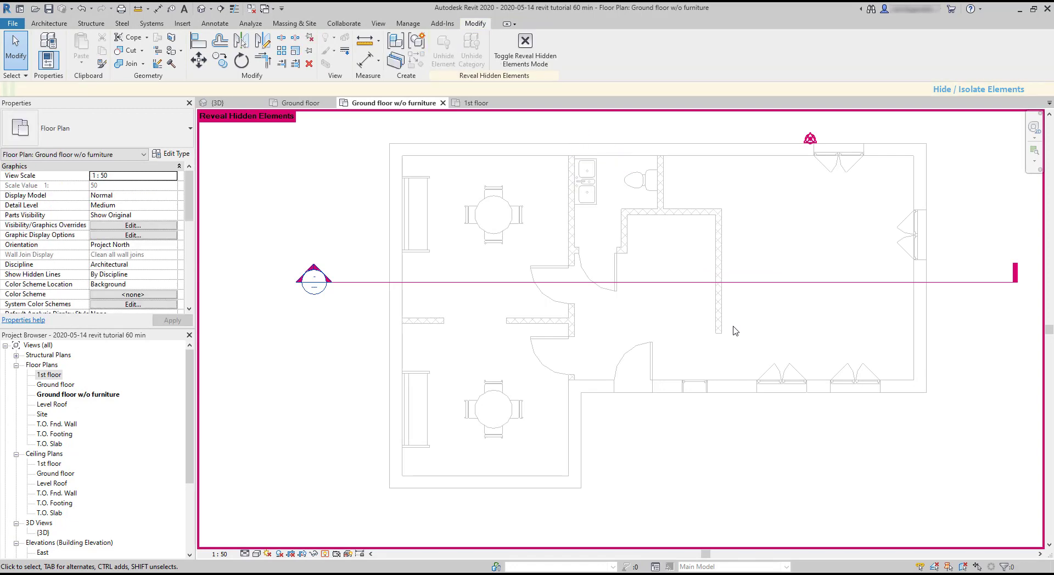
Step: Unhide the Section 1 line as an individual element
{"action": "left_click", "coordinate": [791, 283]}
{"action": "right_click", "coordinate": [791, 285]}
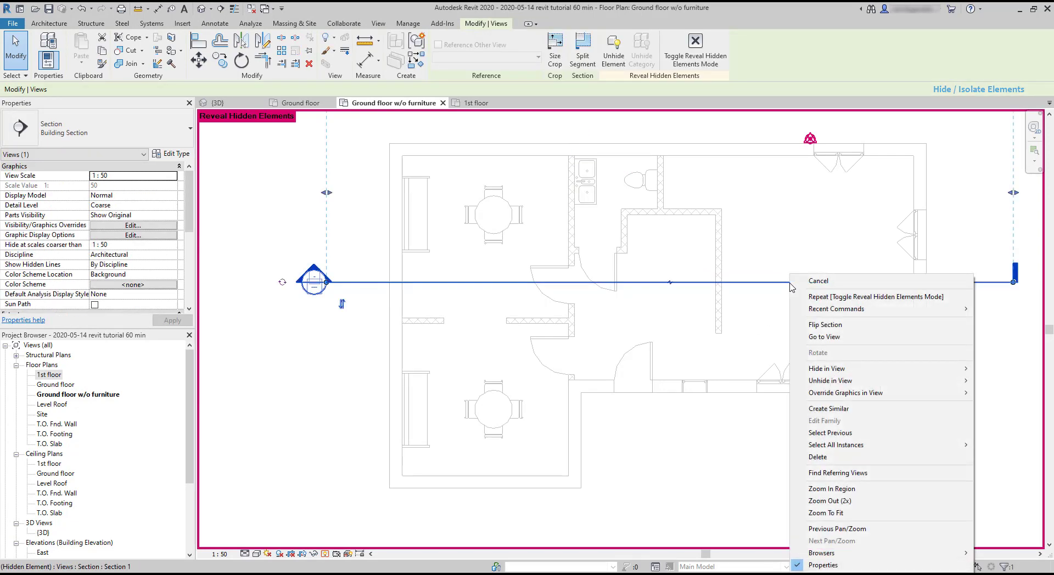
{"action": "mouse_move", "coordinate": [830, 381]}
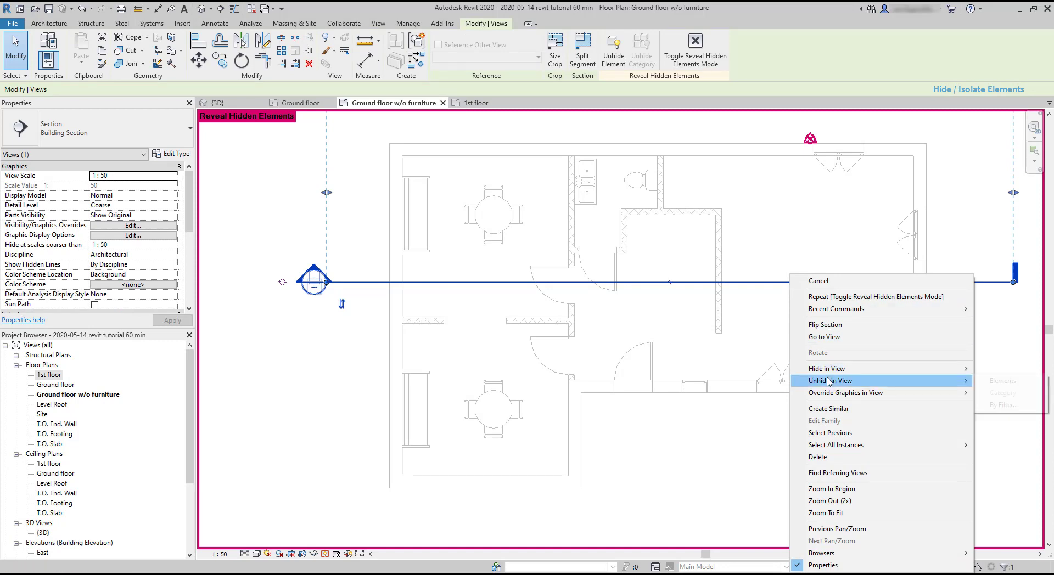
{"action": "left_click", "coordinate": [996, 381]}
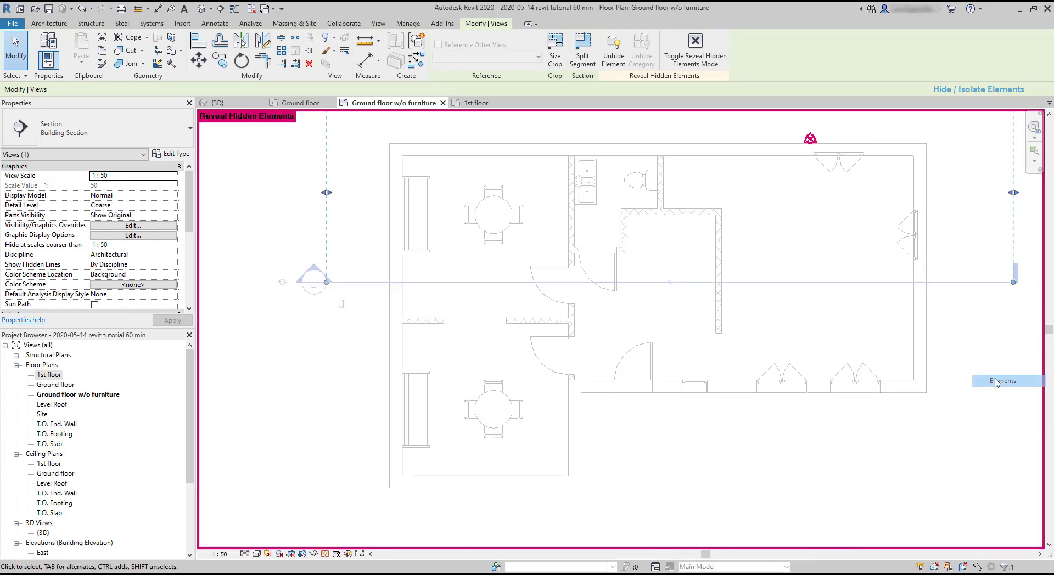
{"action": "left_click", "coordinate": [813, 337]}
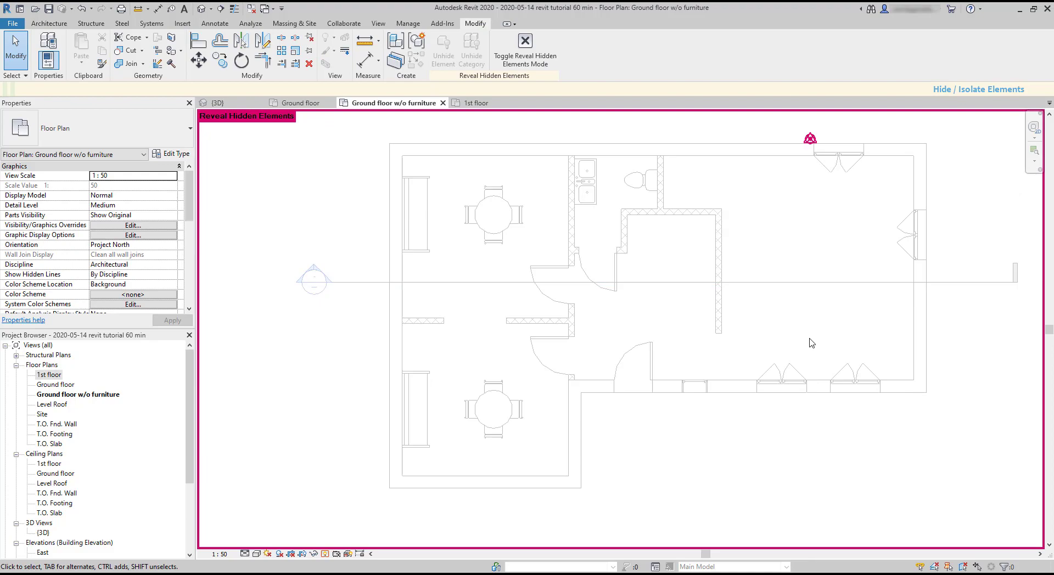
Step: Turn off Reveal Hidden Elements so tables, sink and toilet display normally
{"action": "left_click", "coordinate": [325, 554]}
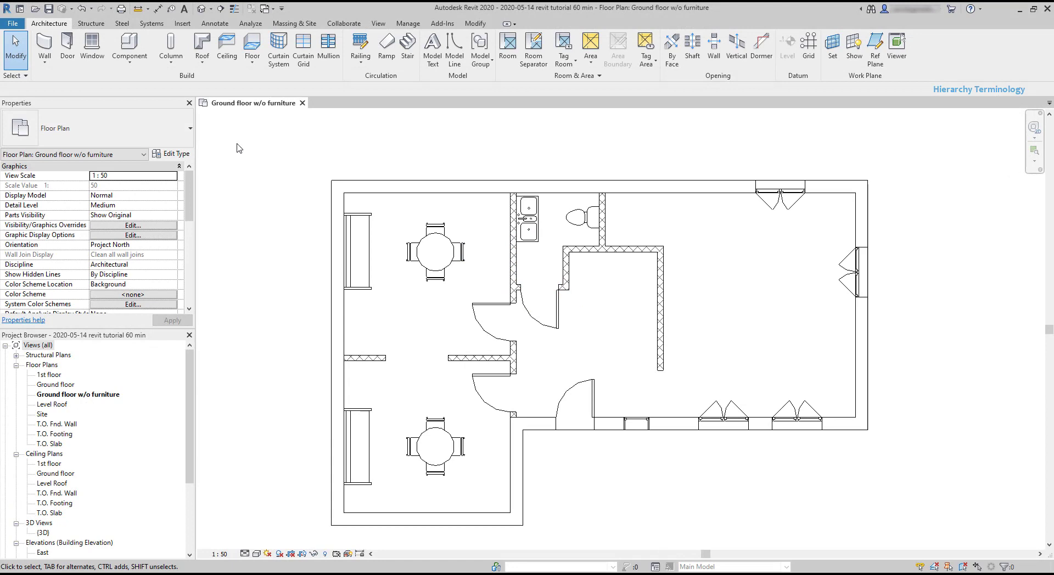
Step: Start the Window tool and browse the loaded window types in the Type Selector
{"action": "left_click", "coordinate": [91, 42]}
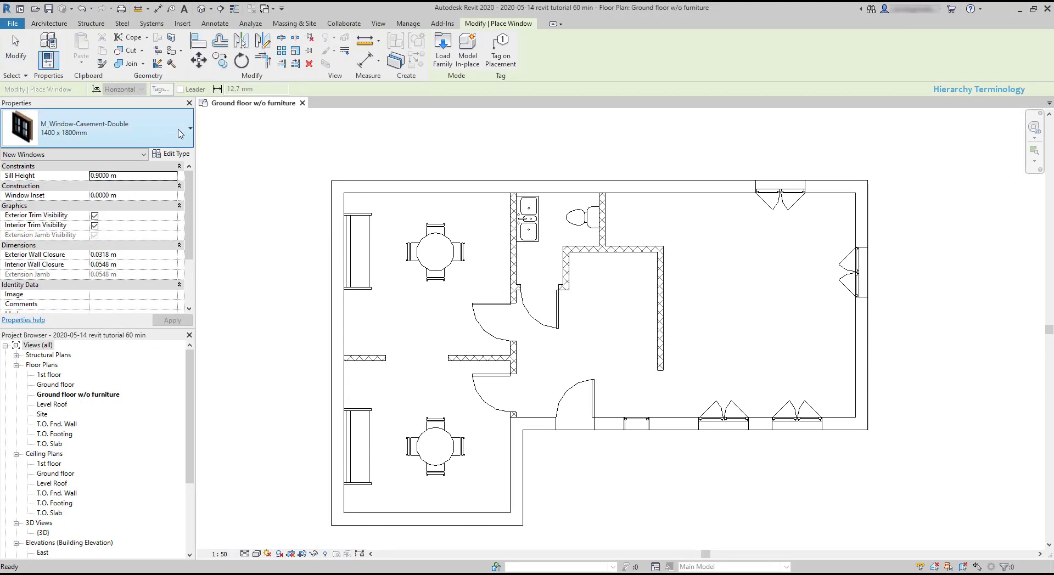
{"action": "left_click", "coordinate": [181, 135]}
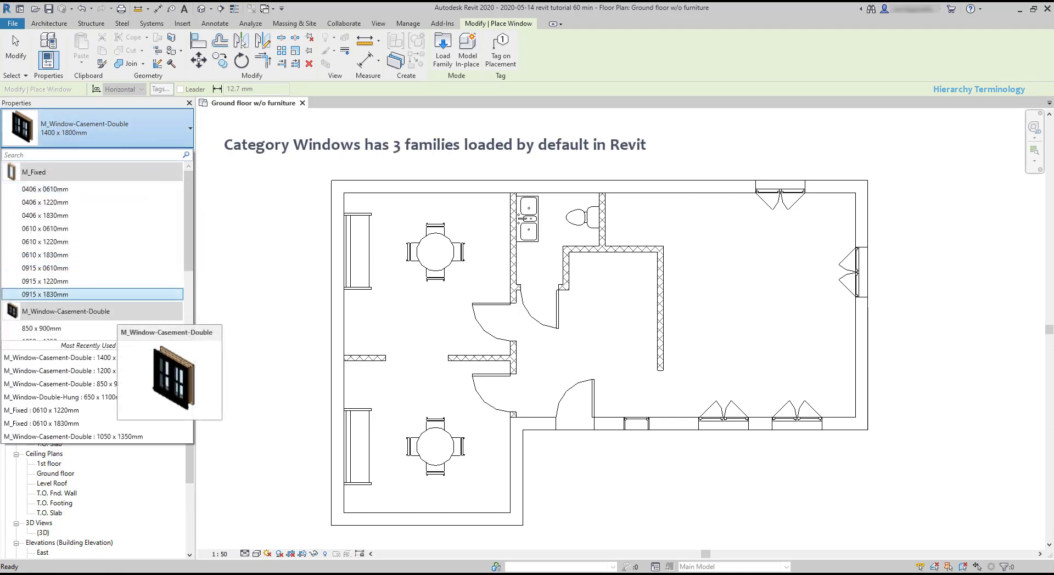
{"action": "scroll", "coordinate": [138, 285], "scroll_direction": "down", "scroll_amount": 3}
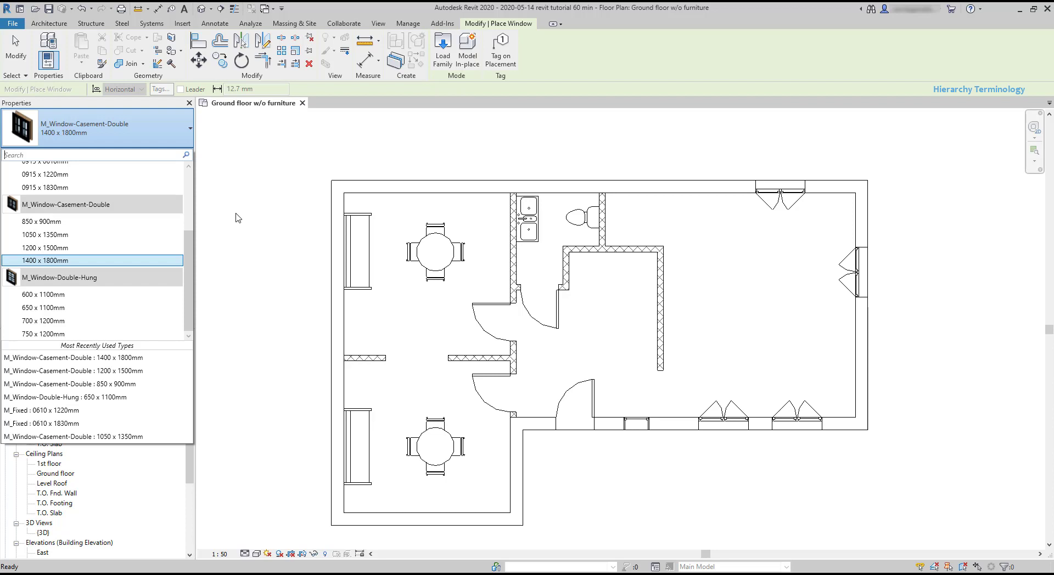
Step: Load the M_Window-Awning-Triple-Horizontal family from the Windows library with its 1500 x 450mm type
{"action": "left_click", "coordinate": [445, 52]}
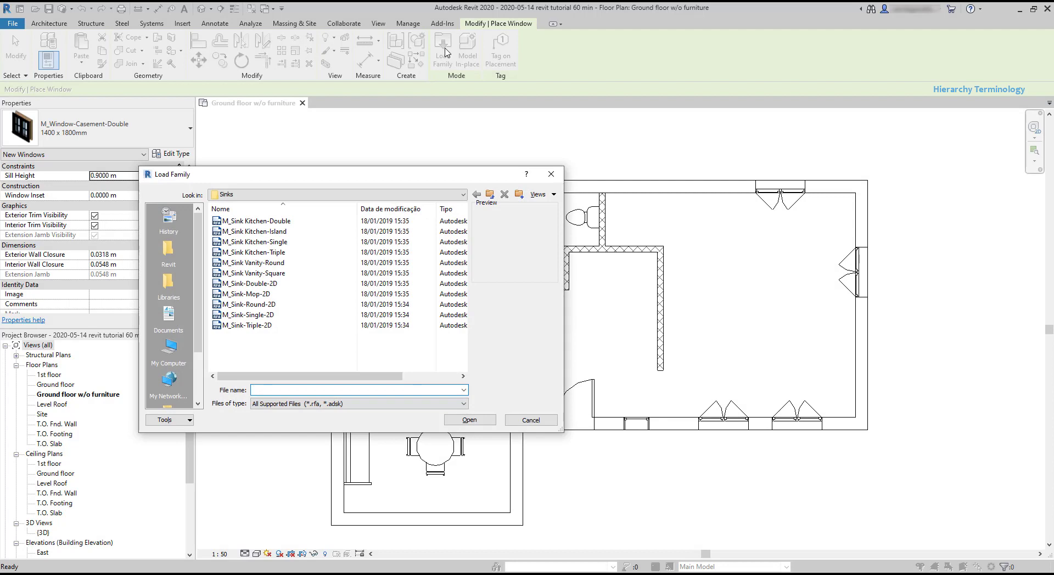
{"action": "left_click", "coordinate": [489, 195]}
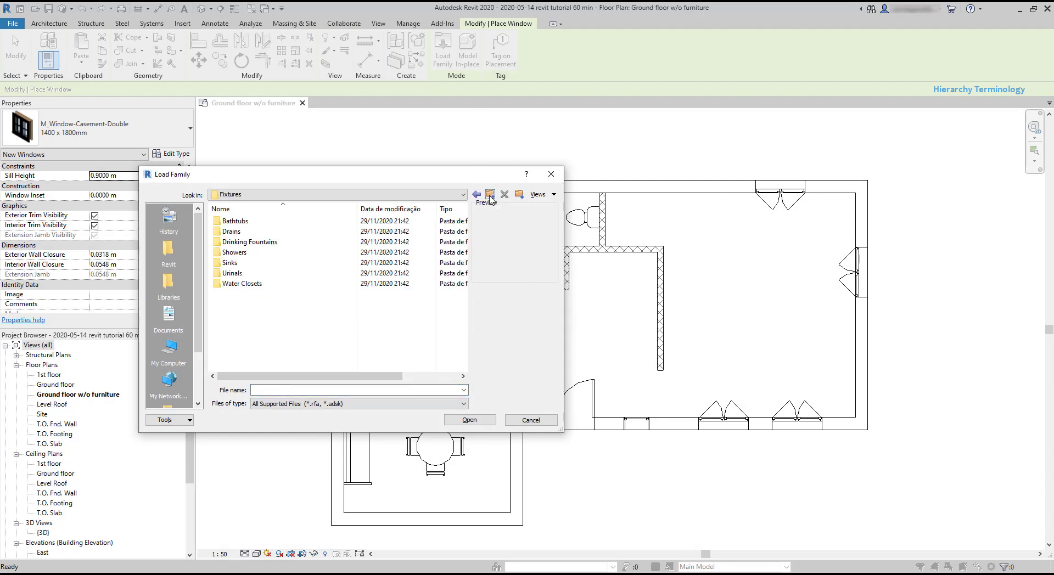
{"action": "left_click", "coordinate": [490, 195]}
{"action": "scroll", "coordinate": [270, 329], "scroll_direction": "down", "scroll_amount": 5}
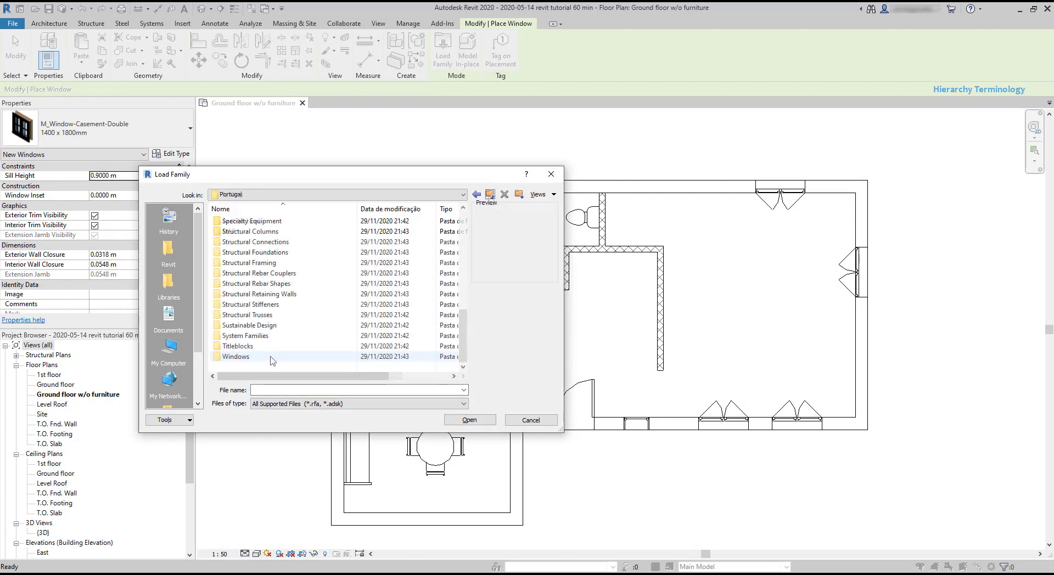
{"action": "double_click", "coordinate": [237, 357]}
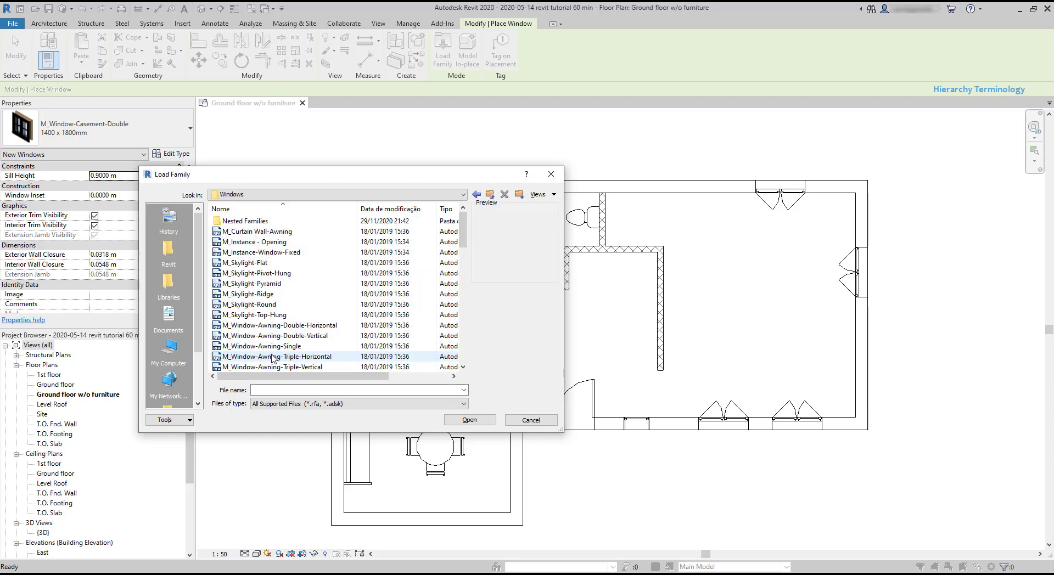
{"action": "left_click", "coordinate": [277, 294]}
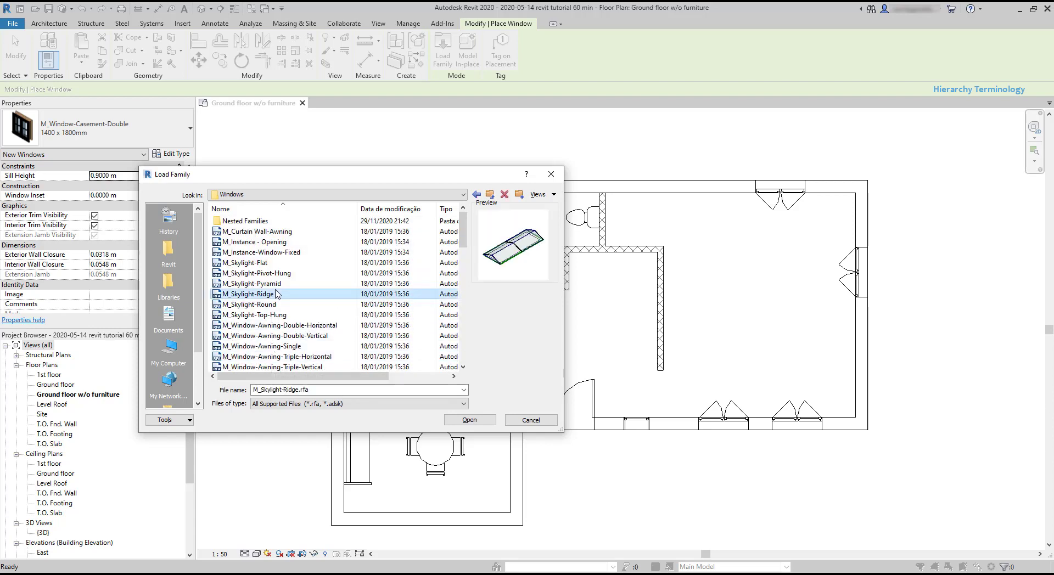
{"action": "key", "text": "Down"}
{"action": "key", "text": "Down"}
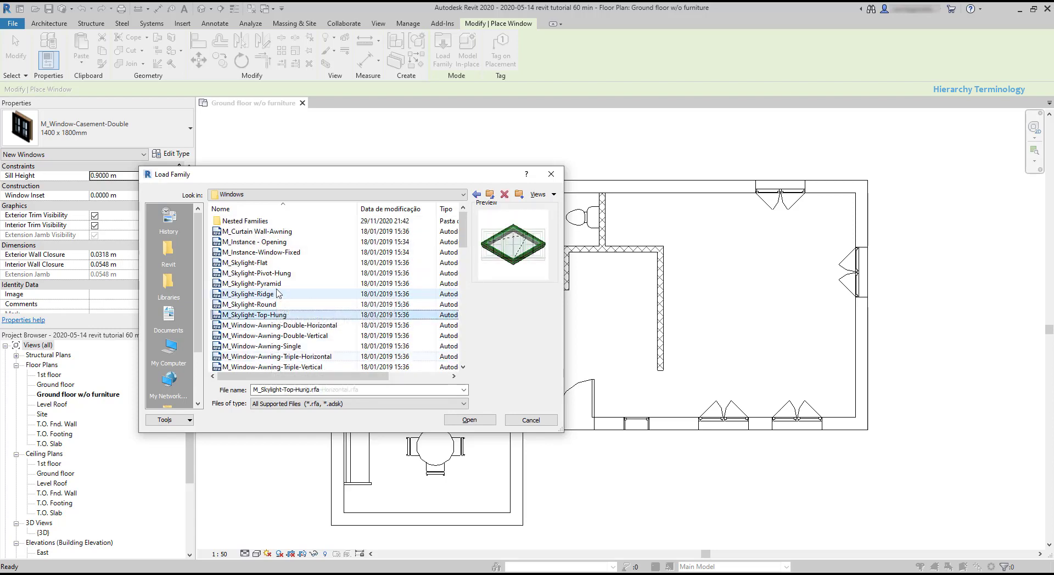
{"action": "key", "text": "Down"}
{"action": "key", "text": "Down"}
{"action": "key", "text": "Down"}
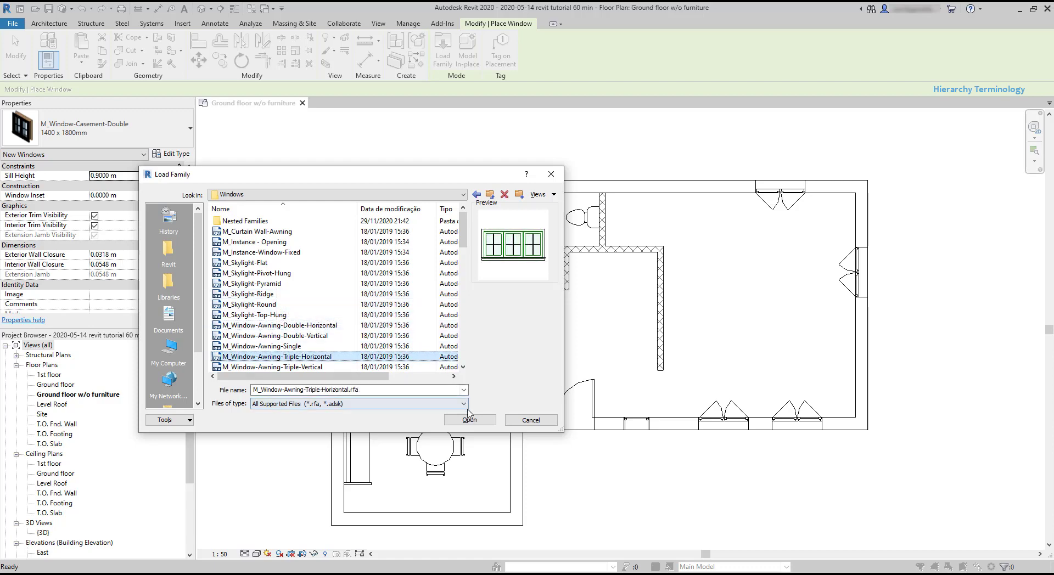
{"action": "left_click", "coordinate": [473, 420]}
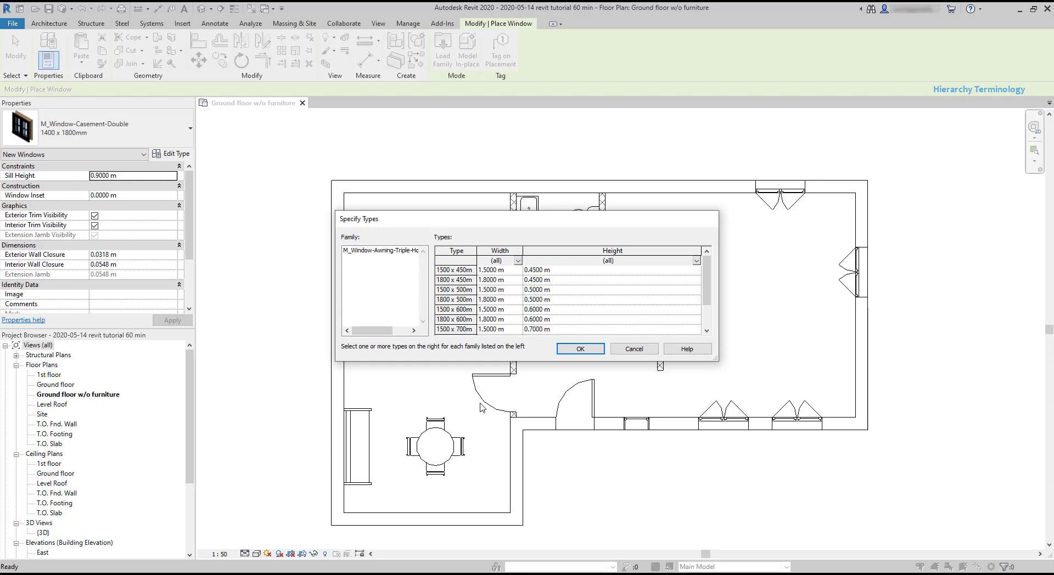
{"action": "left_click", "coordinate": [437, 242]}
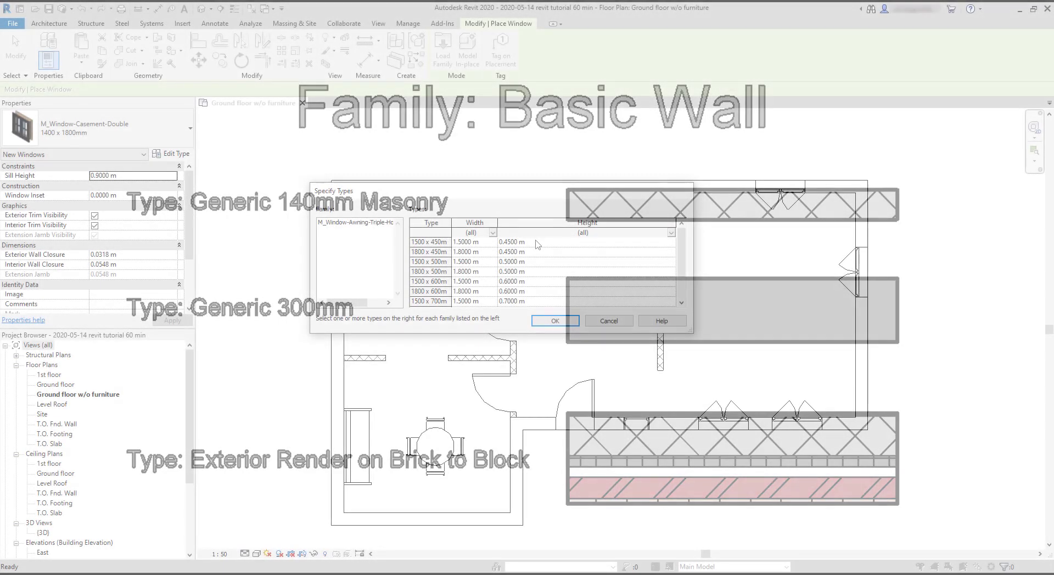
{"action": "left_click", "coordinate": [554, 321]}
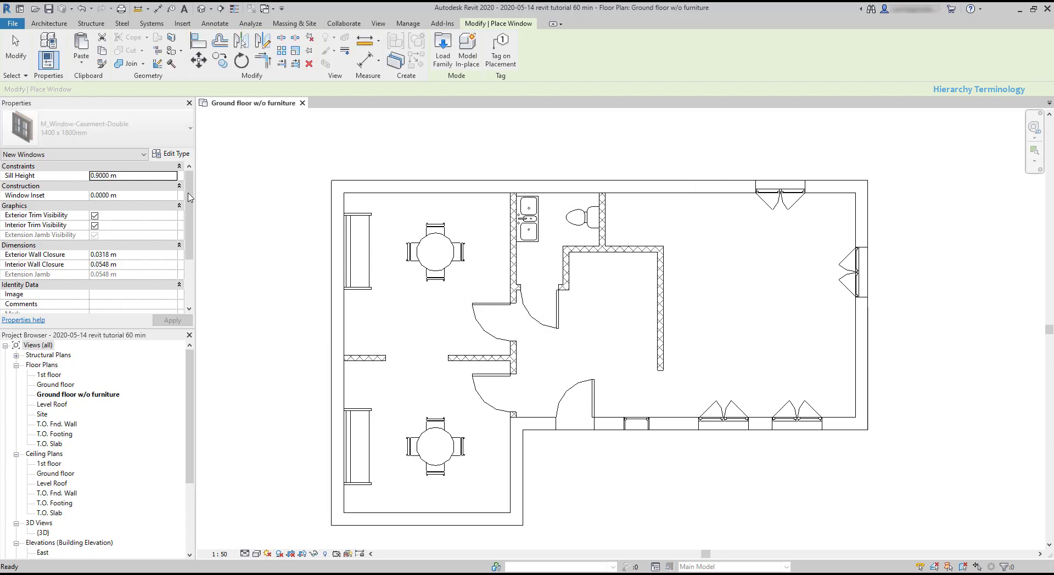
Step: Select the 1500 x 450mm awning window type and review its type parameters without placing a window
{"action": "left_click", "coordinate": [190, 129]}
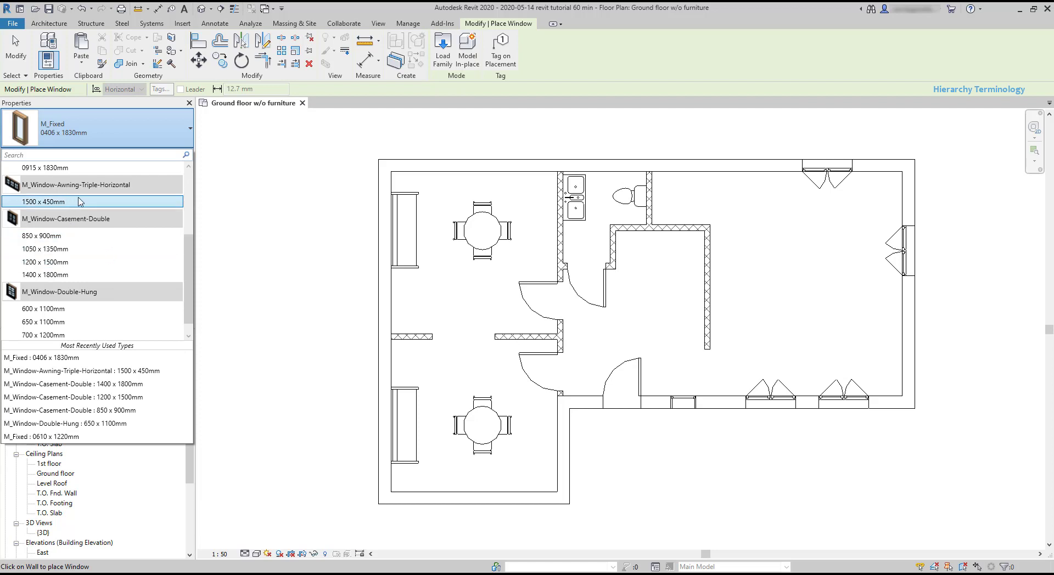
{"action": "mouse_move", "coordinate": [50, 202]}
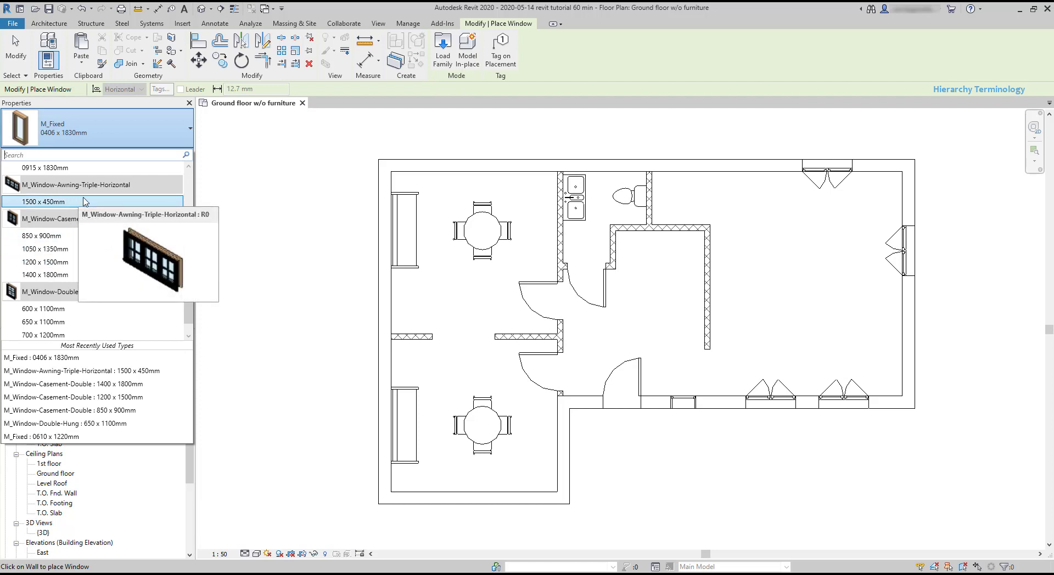
{"action": "left_click", "coordinate": [85, 201]}
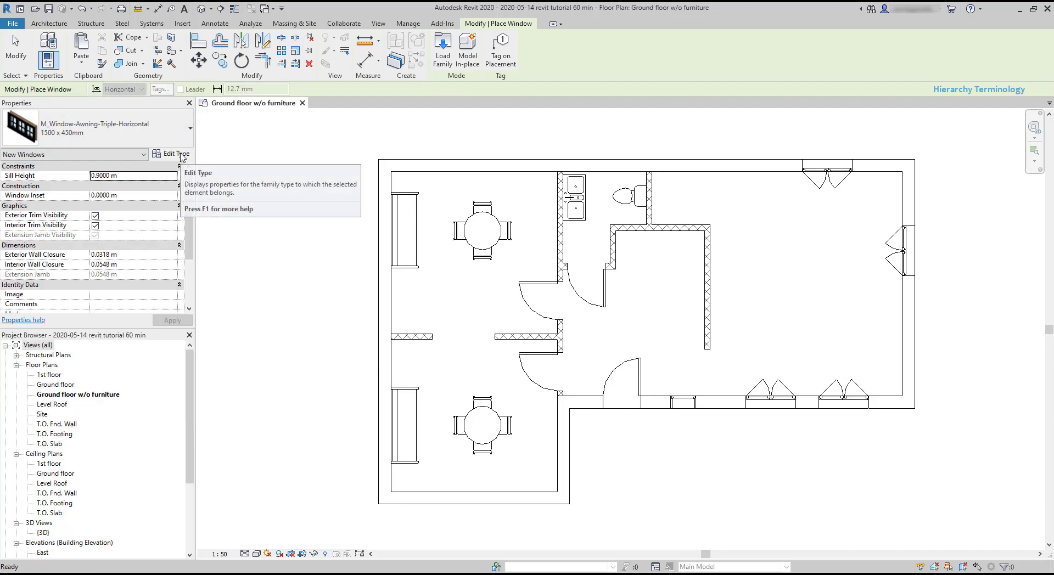
{"action": "left_click", "coordinate": [182, 157]}
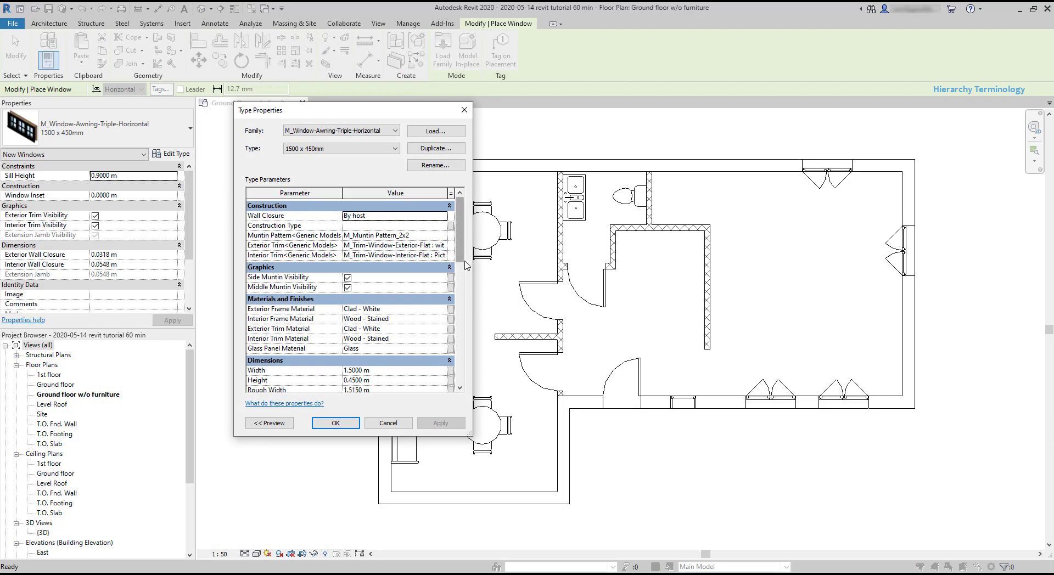
{"action": "scroll", "coordinate": [415, 265], "scroll_direction": "down", "scroll_amount": 3}
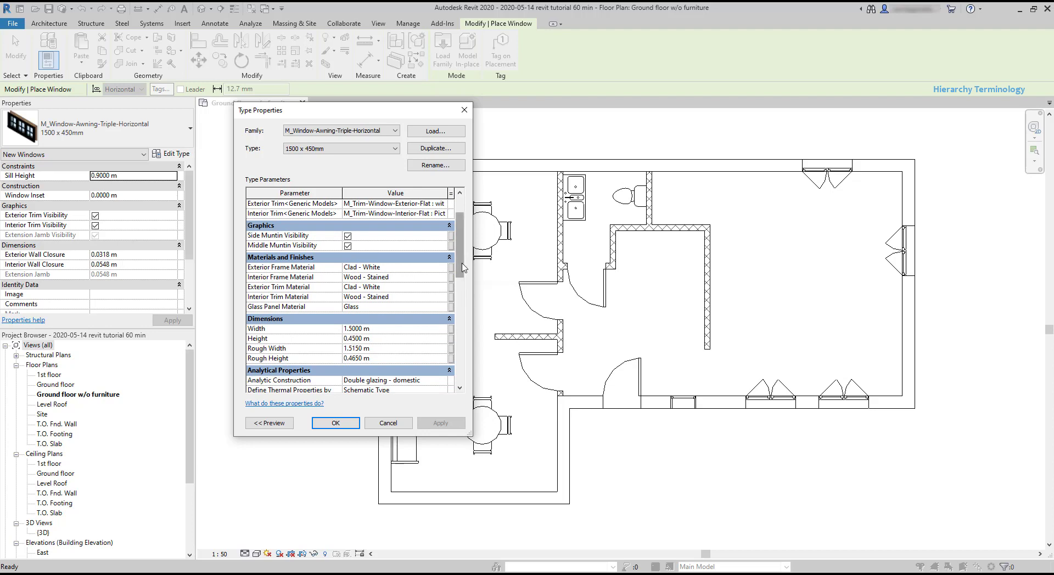
{"action": "mouse_move", "coordinate": [465, 271]}
{"action": "left_mouse_down"}
{"action": "mouse_move", "coordinate": [479, 325]}
{"action": "mouse_move", "coordinate": [468, 246]}
{"action": "left_mouse_up"}
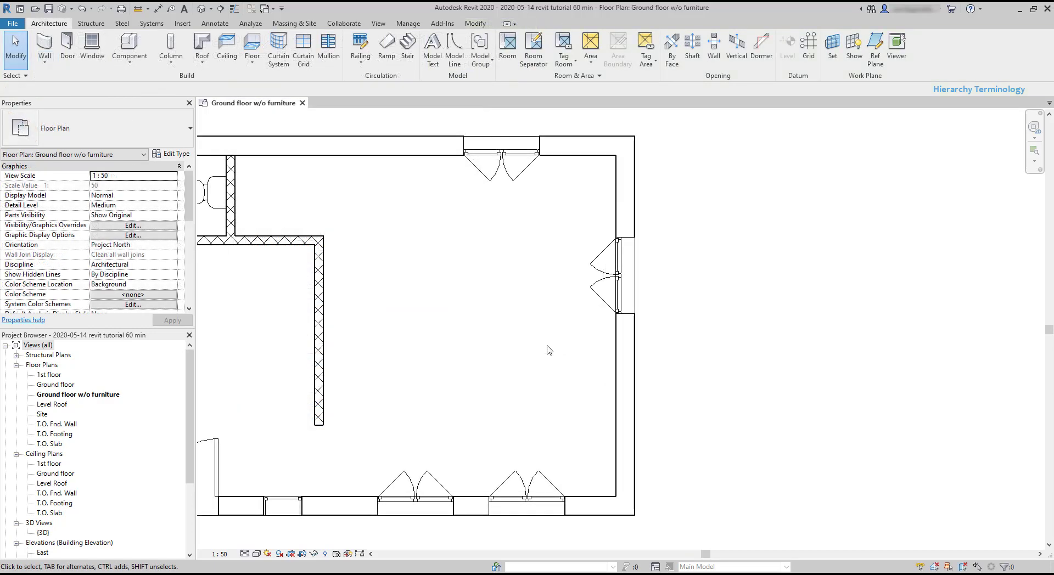
Step: Change the top-wall casement window type's Width to 1.3 m
{"action": "left_click", "coordinate": [505, 160]}
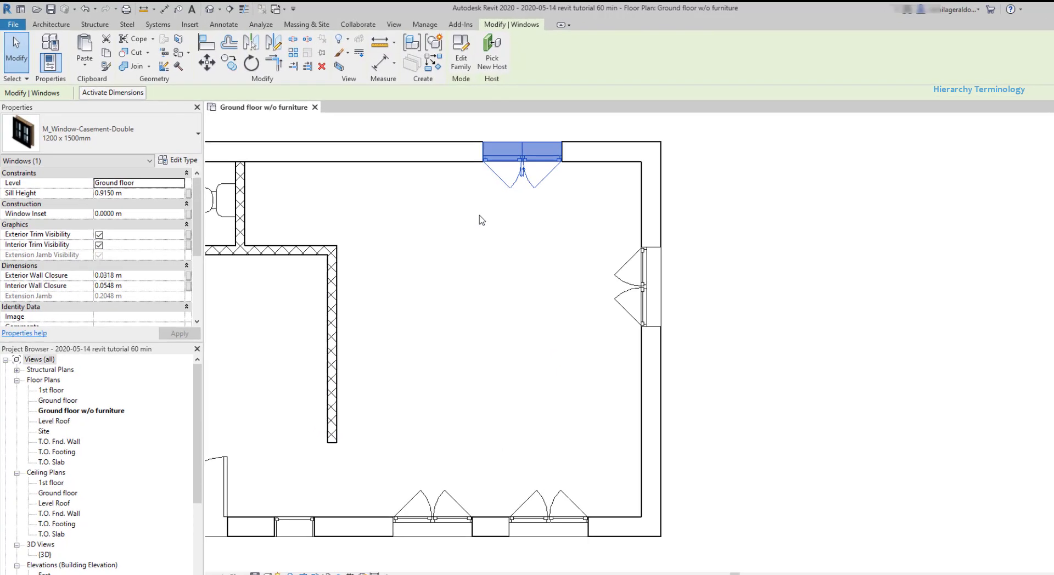
{"action": "left_click", "coordinate": [258, 233]}
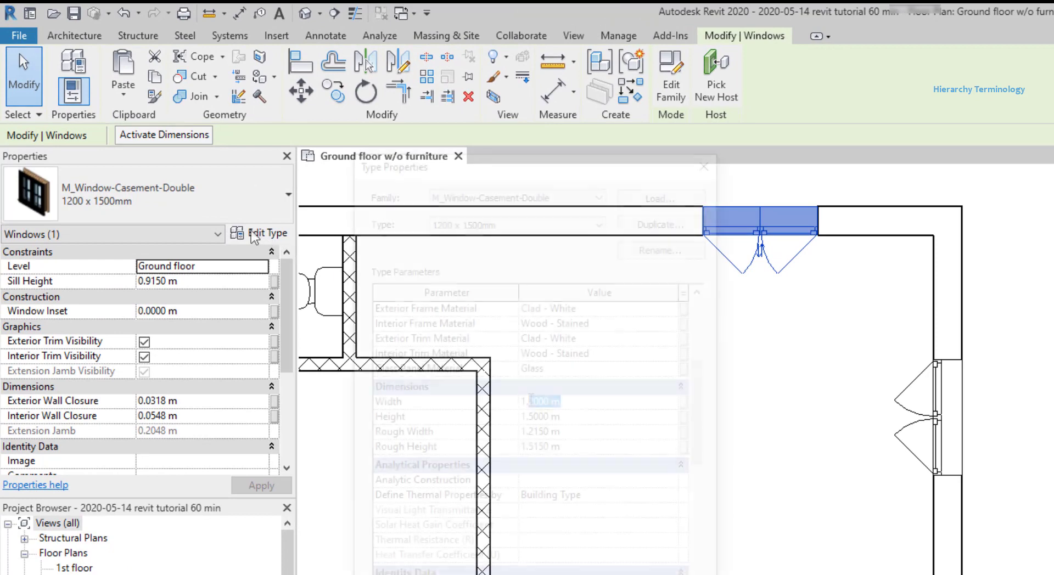
{"action": "left_click_drag", "start_coordinate": [555, 399], "coordinate": [527, 399]}
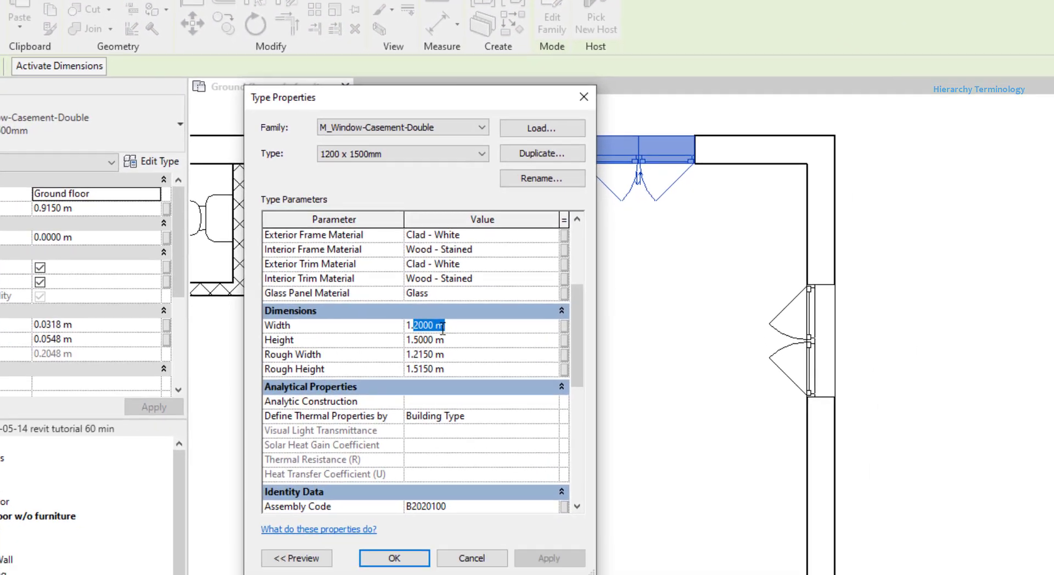
{"action": "type", "text": "3"}
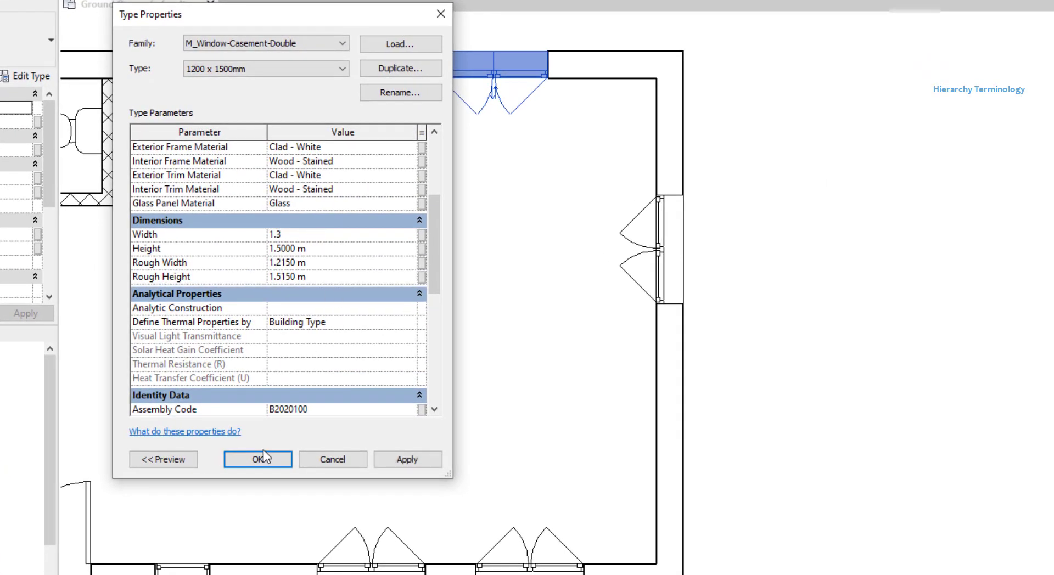
{"action": "left_click", "coordinate": [259, 467]}
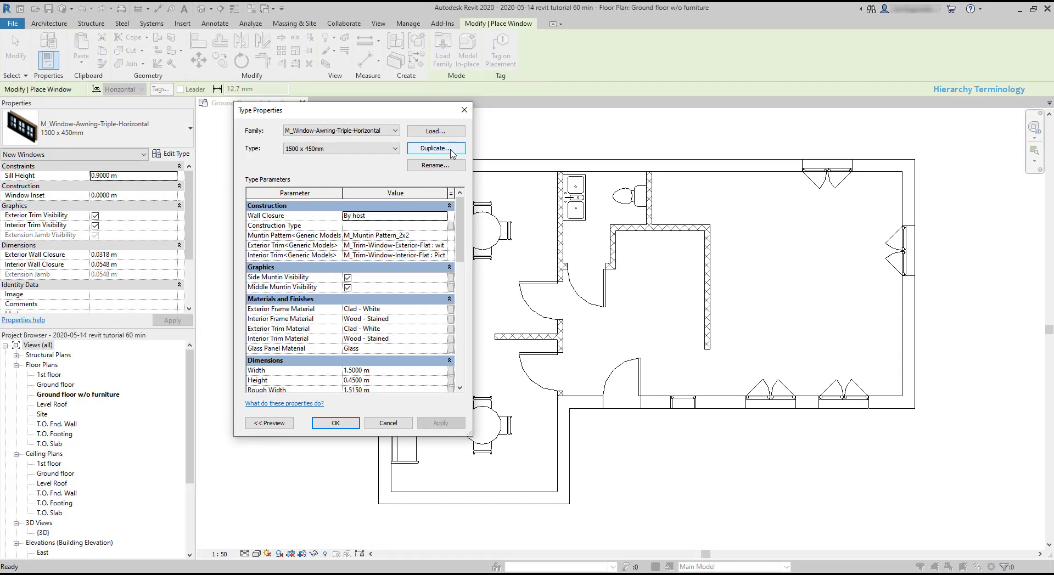
Step: Duplicate the awning window type as a new type named '1200 x 400mm'
{"action": "left_click", "coordinate": [453, 153]}
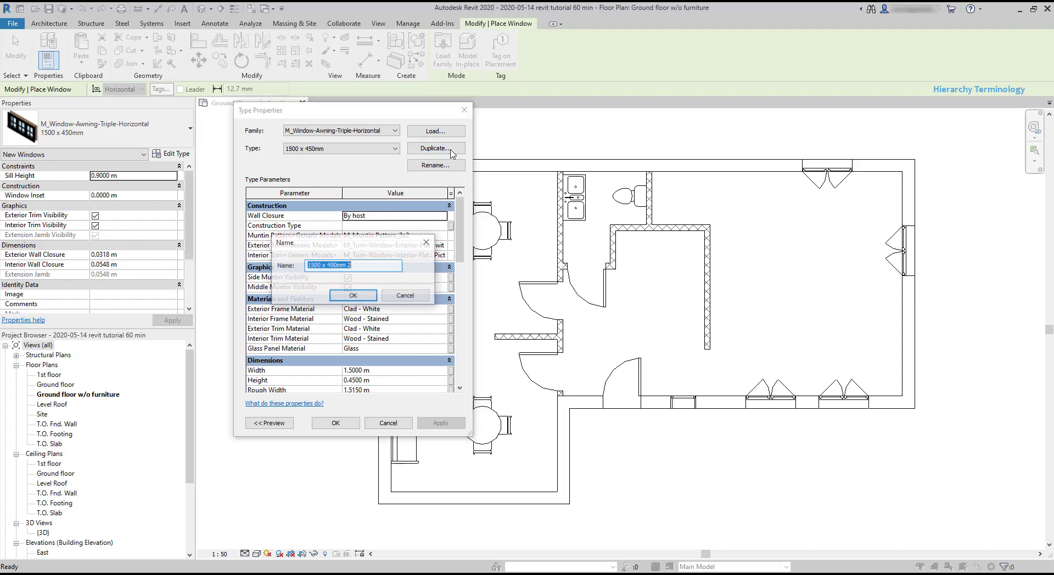
{"action": "left_click_drag", "start_coordinate": [381, 245], "coordinate": [651, 227]}
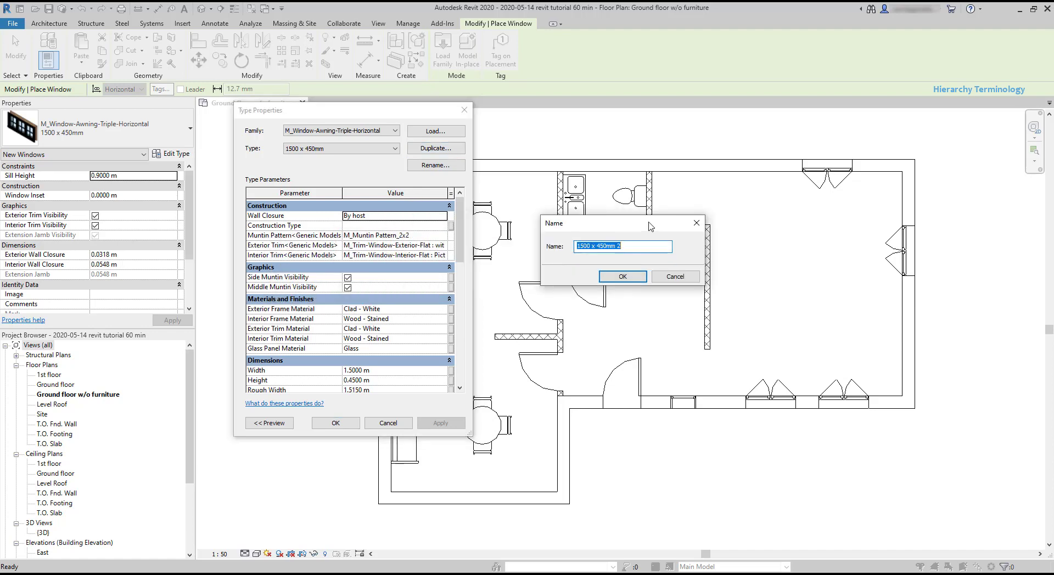
{"action": "type", "text": "1200"}
{"action": "type", "text": " x 400"}
{"action": "type", "text": "mm"}
{"action": "left_click", "coordinate": [612, 276]}
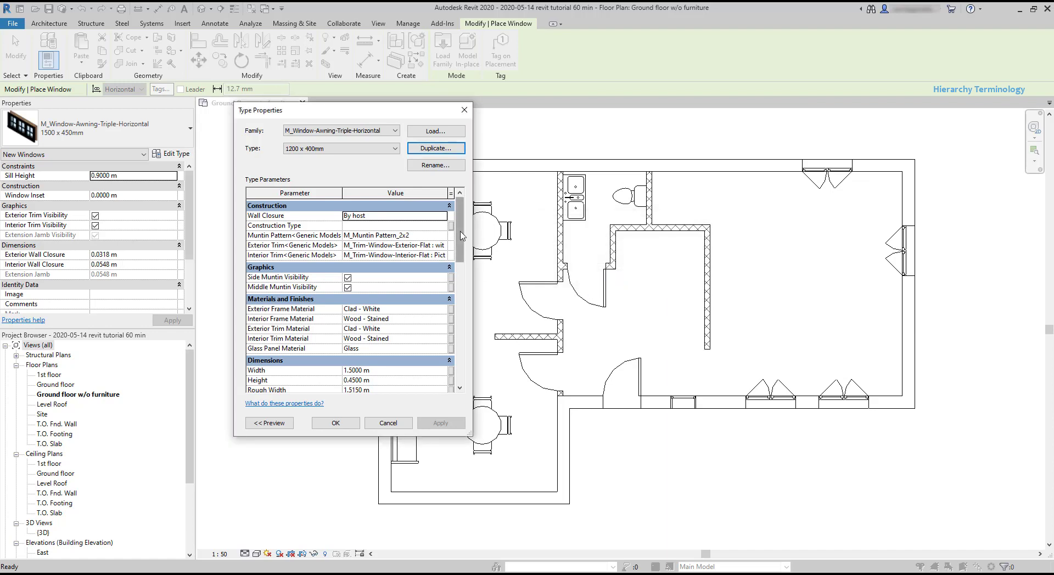
Step: Give the 1200 x 400mm type a Width of 1.2 m and a Height of 0.4 m
{"action": "mouse_move", "coordinate": [461, 236]}
{"action": "left_mouse_down"}
{"action": "mouse_move", "coordinate": [461, 366]}
{"action": "mouse_move", "coordinate": [461, 295]}
{"action": "left_mouse_up"}
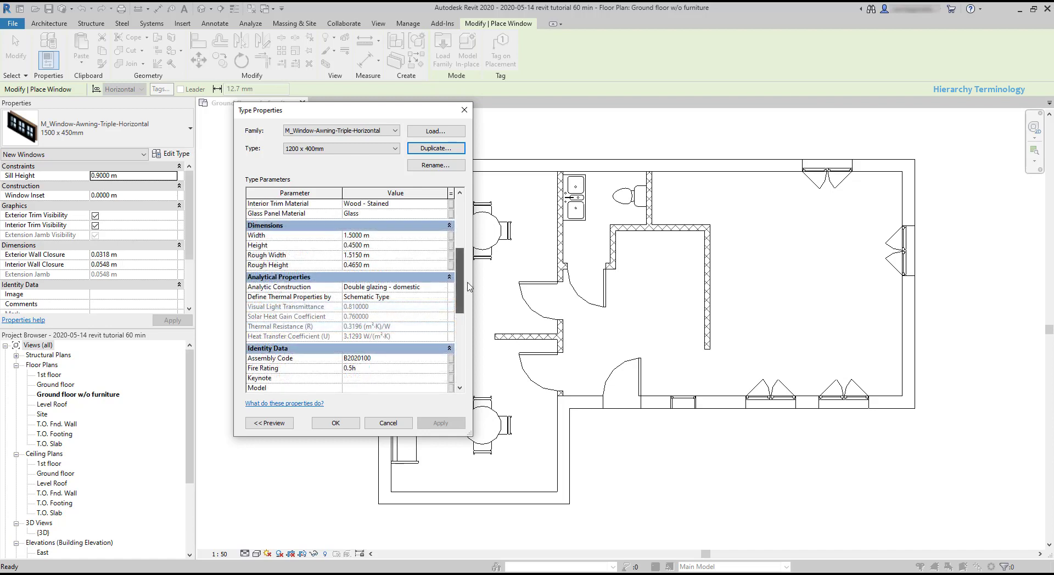
{"action": "left_click", "coordinate": [357, 236]}
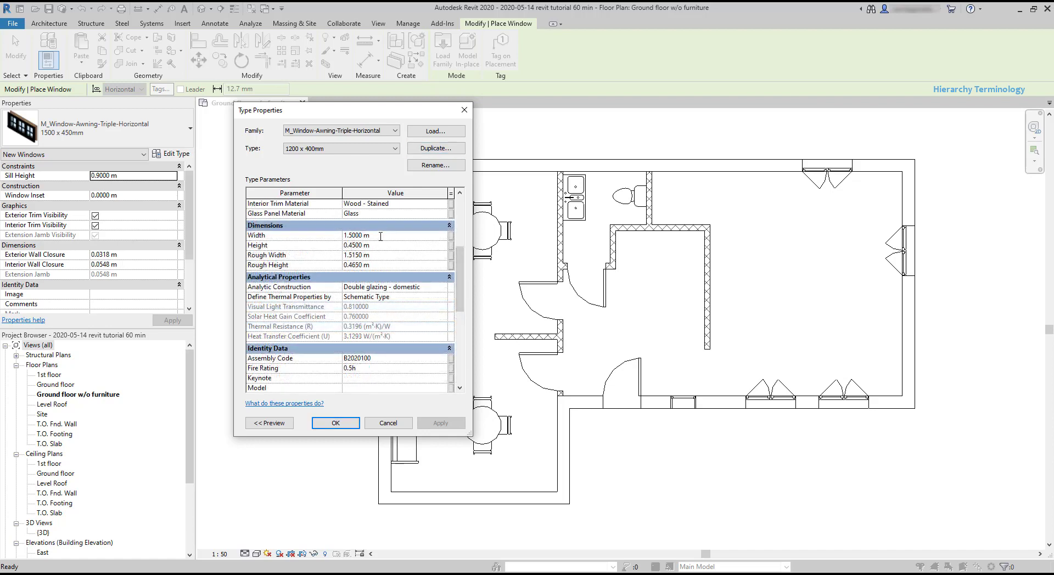
{"action": "left_click_drag", "start_coordinate": [379, 235], "coordinate": [333, 233]}
{"action": "type", "text": "1.2"}
{"action": "left_click", "coordinate": [381, 249]}
{"action": "type", "text": "0"}
{"action": "left_click", "coordinate": [348, 427]}
{"action": "left_click", "coordinate": [347, 427]}
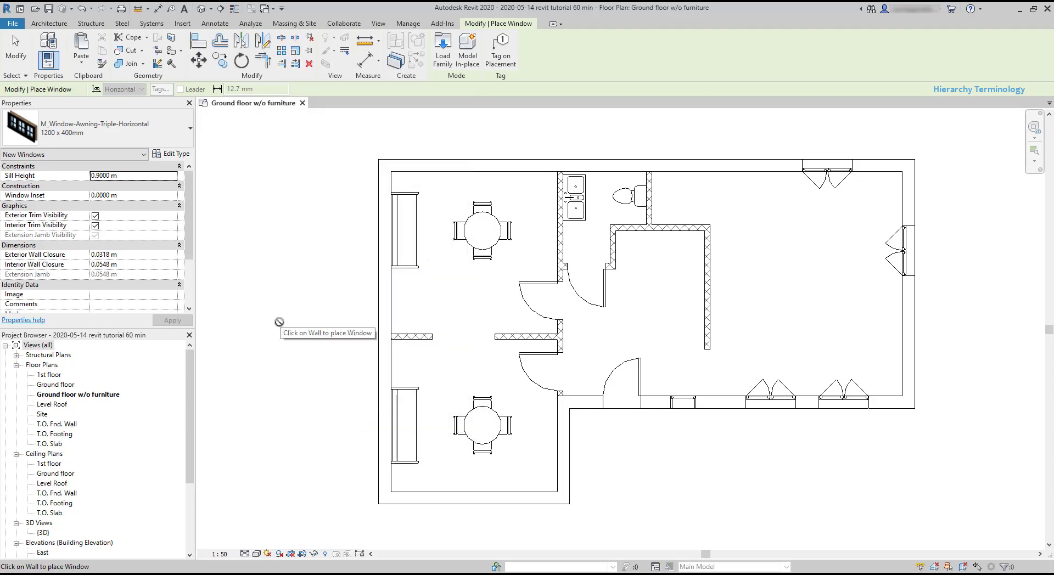
{"action": "left_click", "coordinate": [187, 136]}
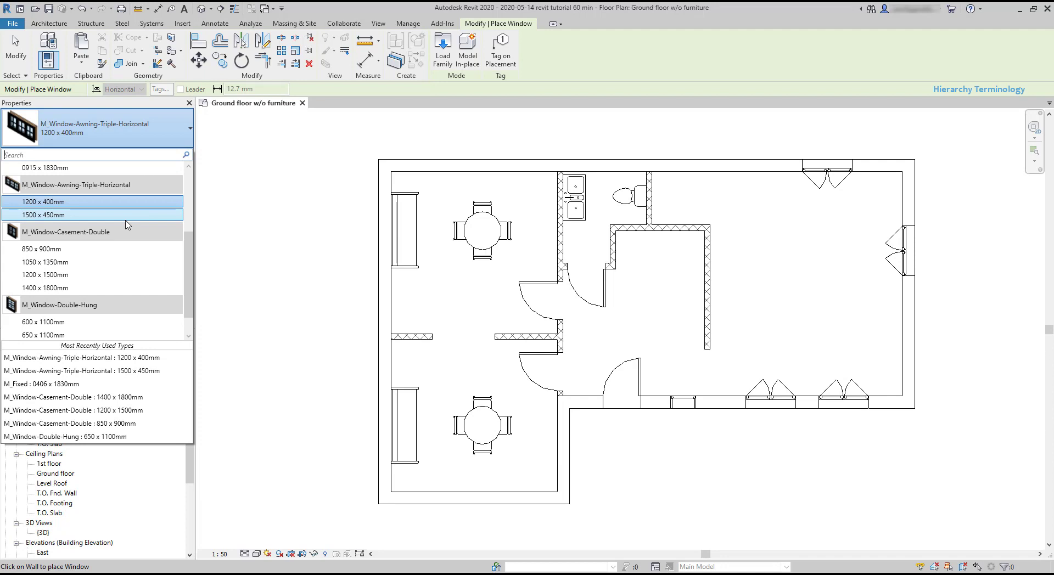
Step: Place a 1500 x 450mm awning window on the top wall
{"action": "left_click", "coordinate": [126, 219]}
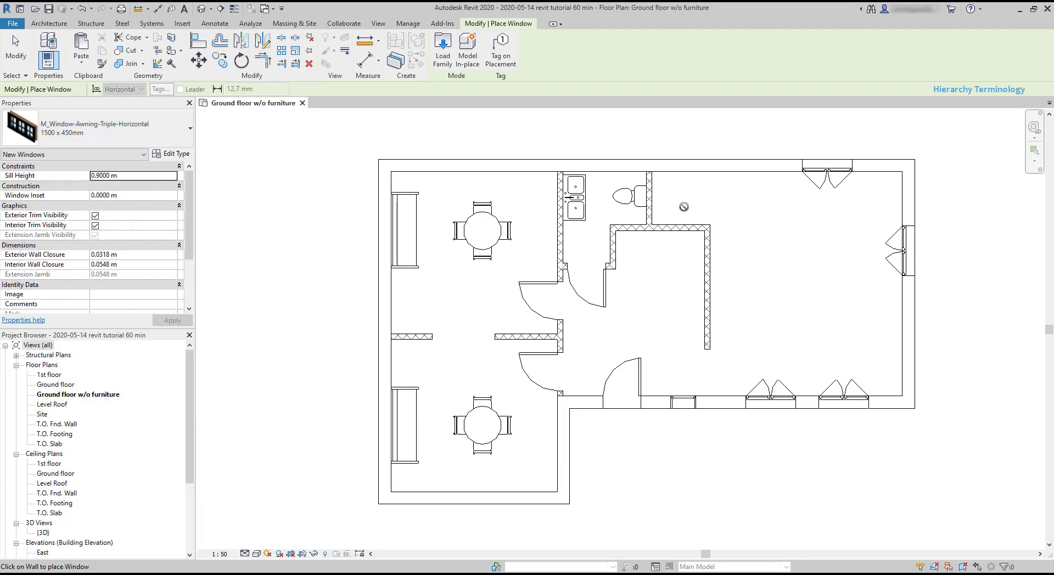
{"action": "left_click", "coordinate": [711, 172]}
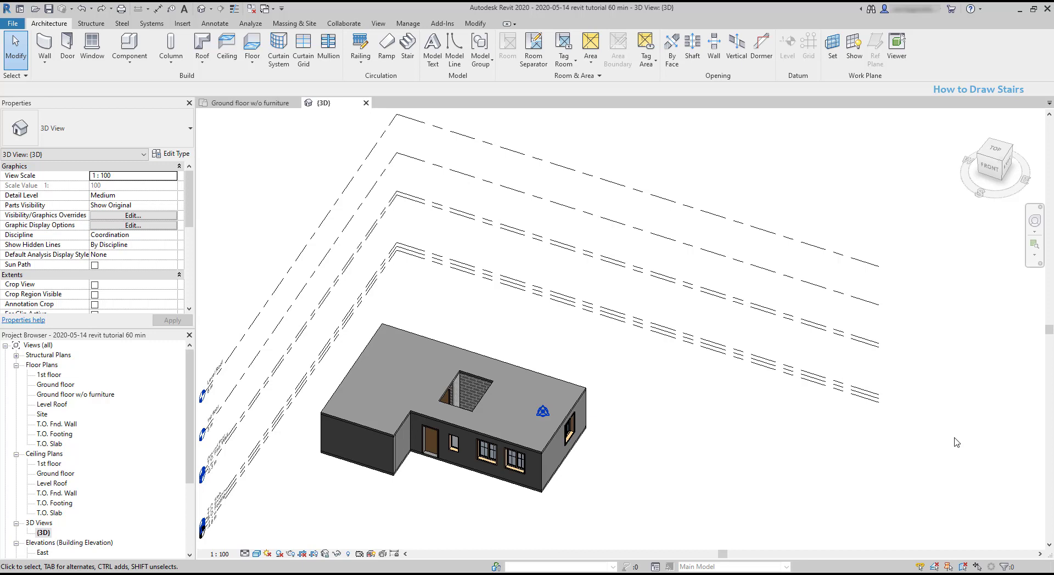
Step: Hide all the level planes around the house in the 3D view
{"action": "left_click_drag", "start_coordinate": [955, 443], "coordinate": [793, 205]}
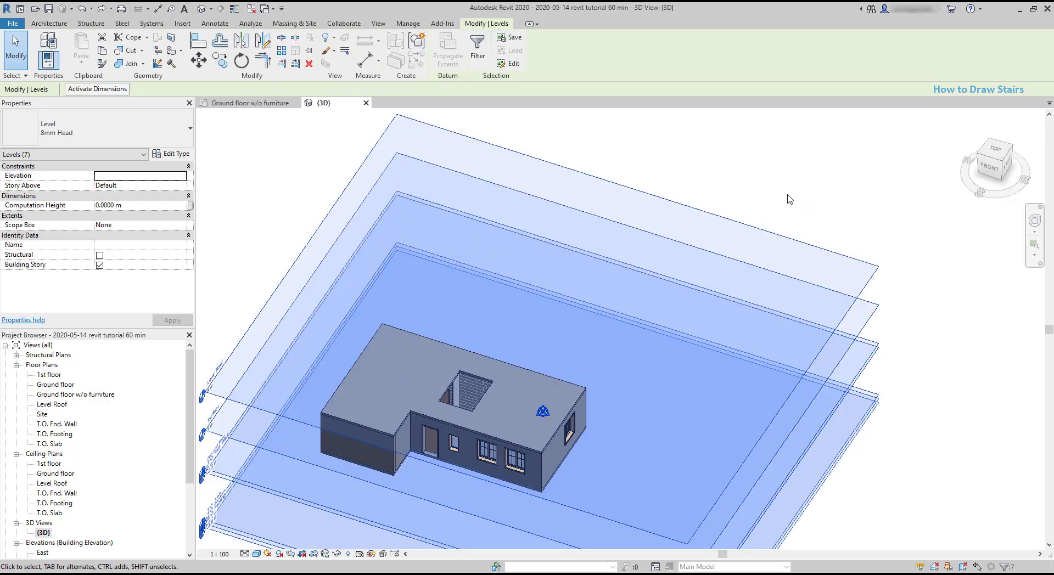
{"action": "right_click", "coordinate": [785, 199]}
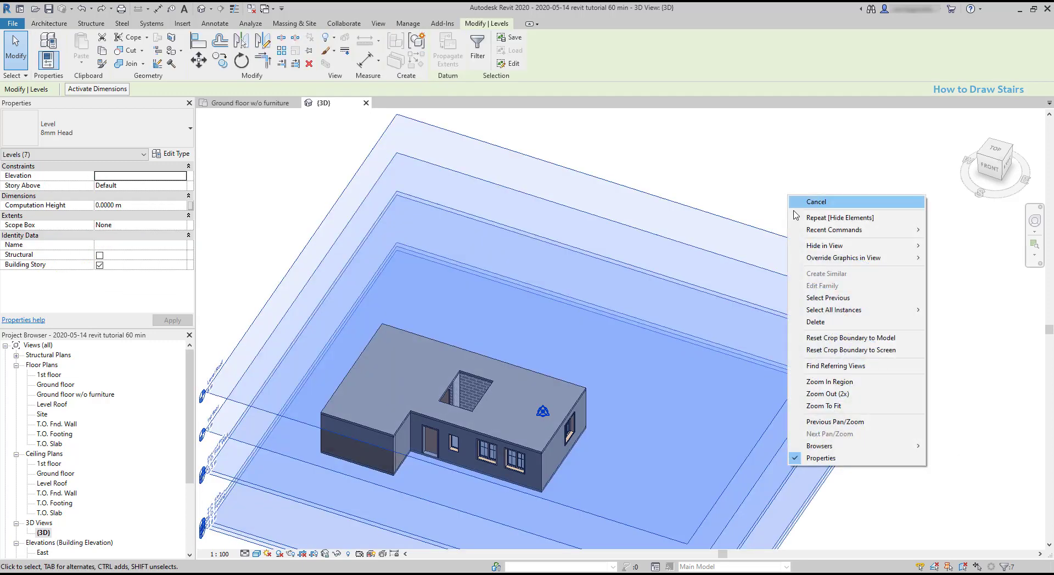
{"action": "mouse_move", "coordinate": [824, 246]}
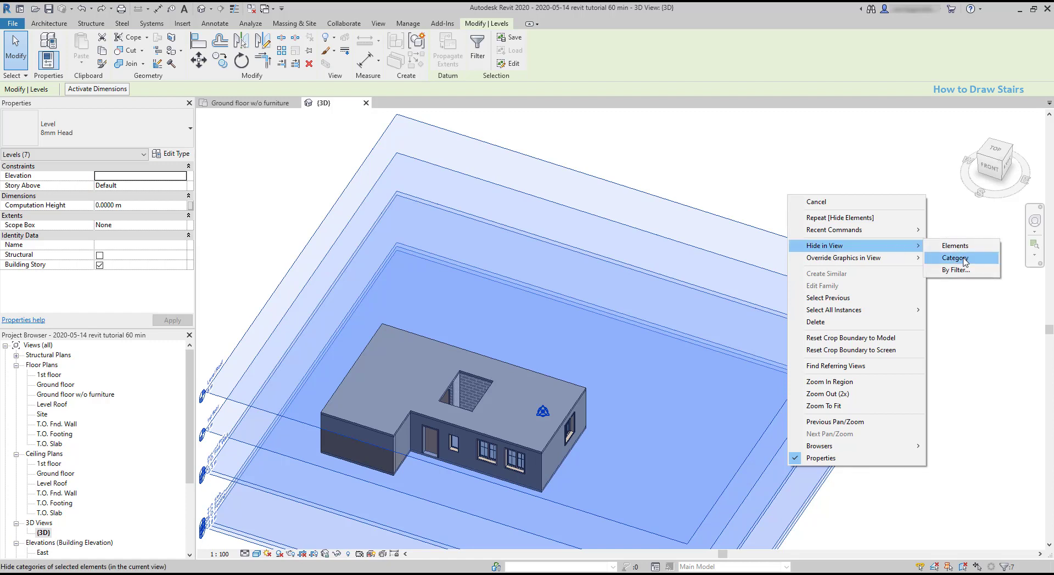
{"action": "left_click", "coordinate": [955, 258]}
{"action": "middle_click_drag", "start_coordinate": [680, 478], "coordinate": [773, 412]}
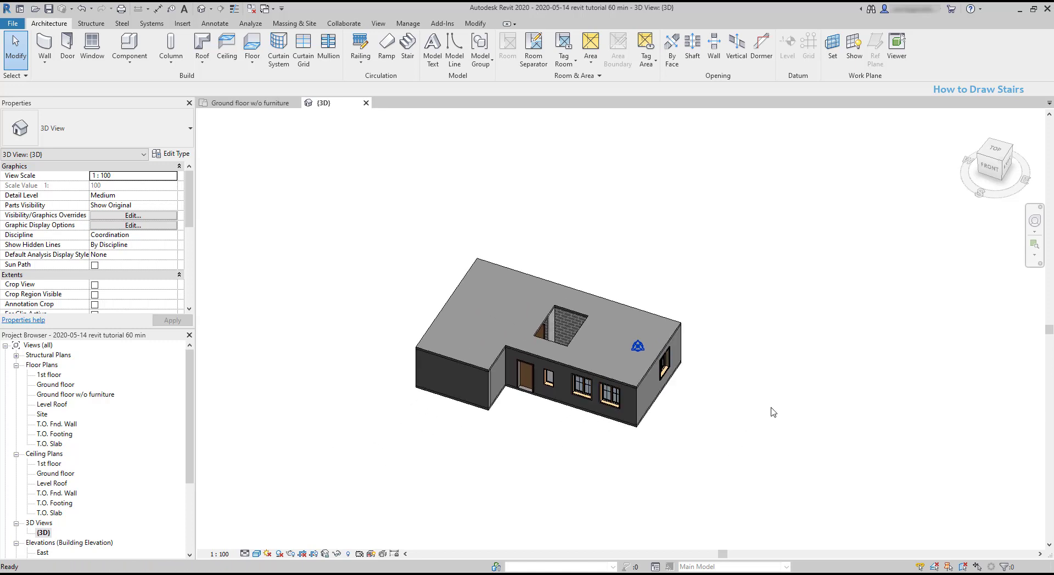
{"action": "scroll", "coordinate": [577, 352], "scroll_direction": "up", "scroll_amount": 1}
{"action": "scroll", "coordinate": [577, 352], "scroll_direction": "up", "scroll_amount": 2}
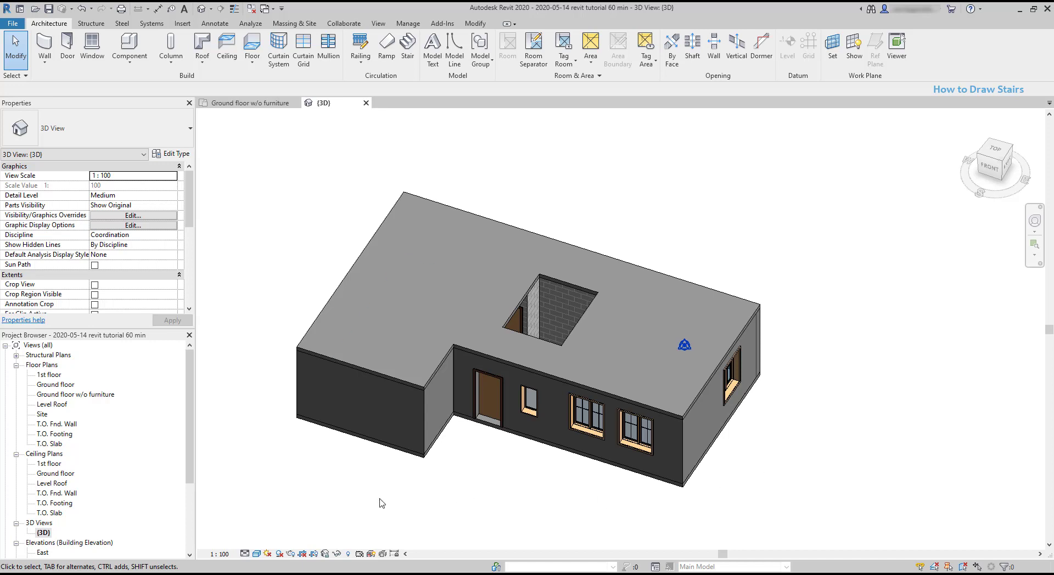
Step: Duplicate the {3D} view and name the copy '3D - Ground floor inside'
{"action": "right_click", "coordinate": [42, 533]}
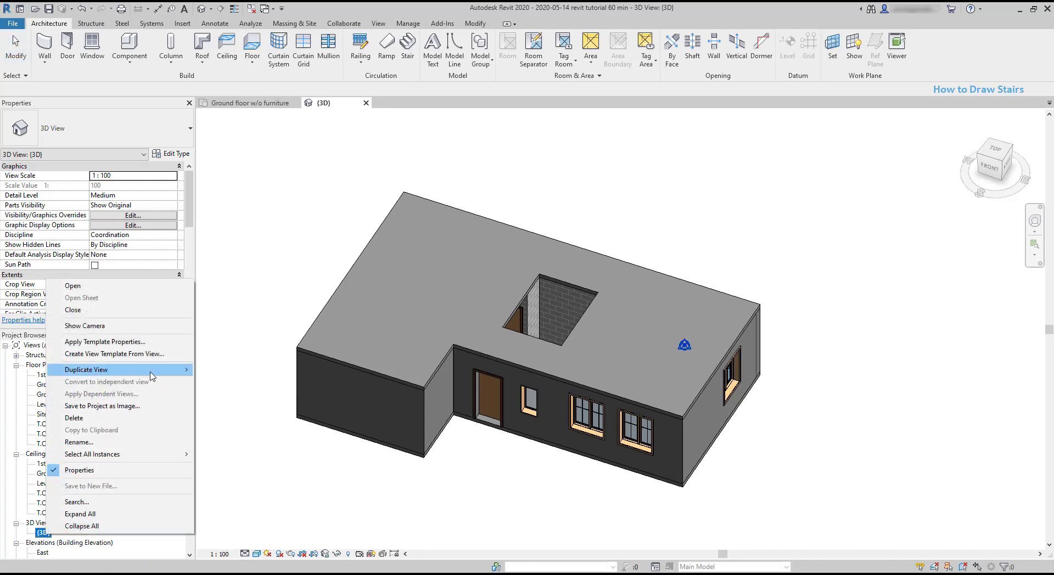
{"action": "mouse_move", "coordinate": [86, 370]}
{"action": "left_click", "coordinate": [249, 369]}
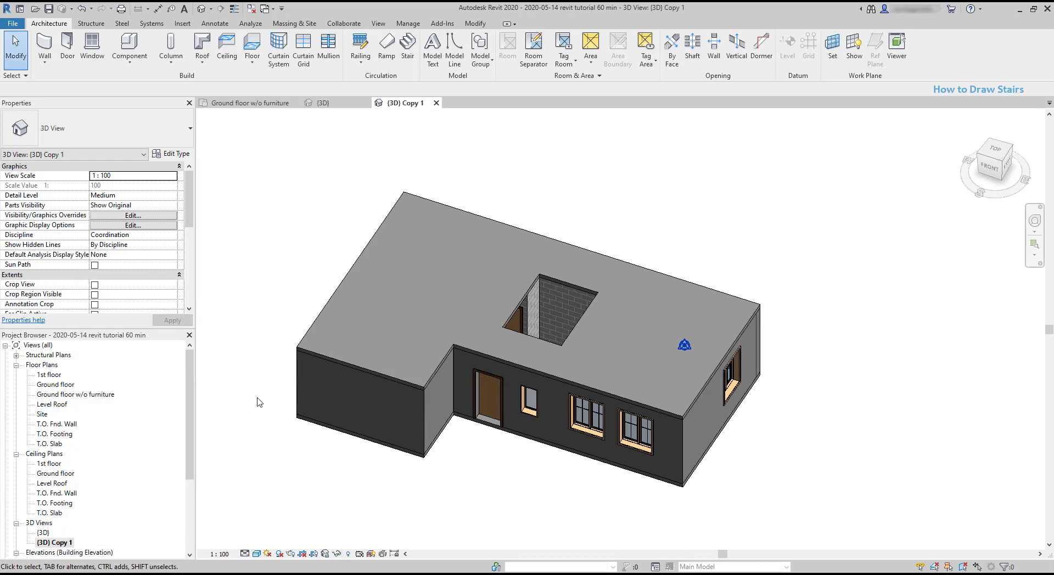
{"action": "left_click", "coordinate": [69, 543]}
{"action": "left_click", "coordinate": [69, 544]}
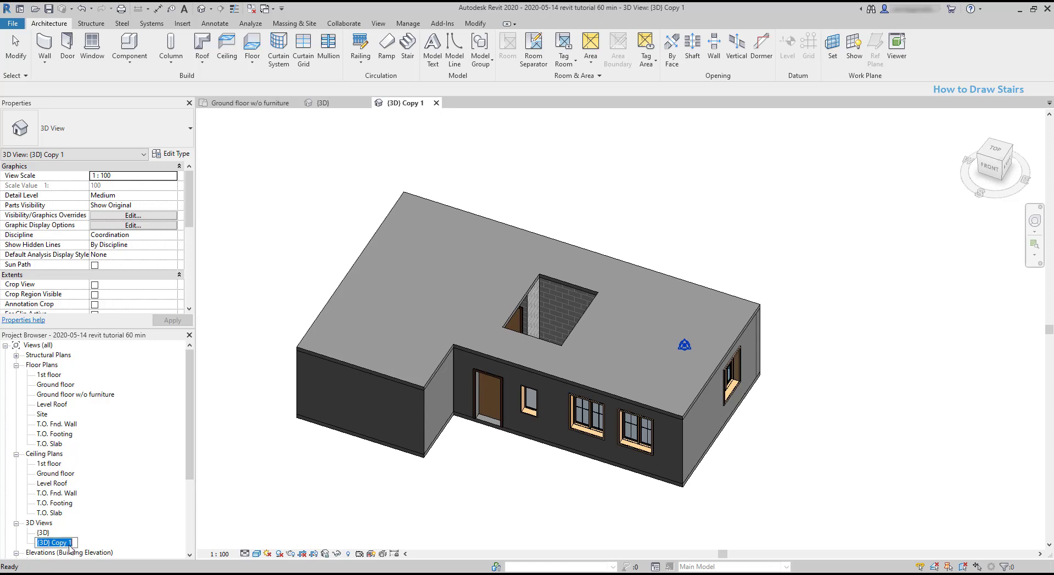
{"action": "type", "text": "3D - Ground"}
{"action": "type", "text": " floor inside"}
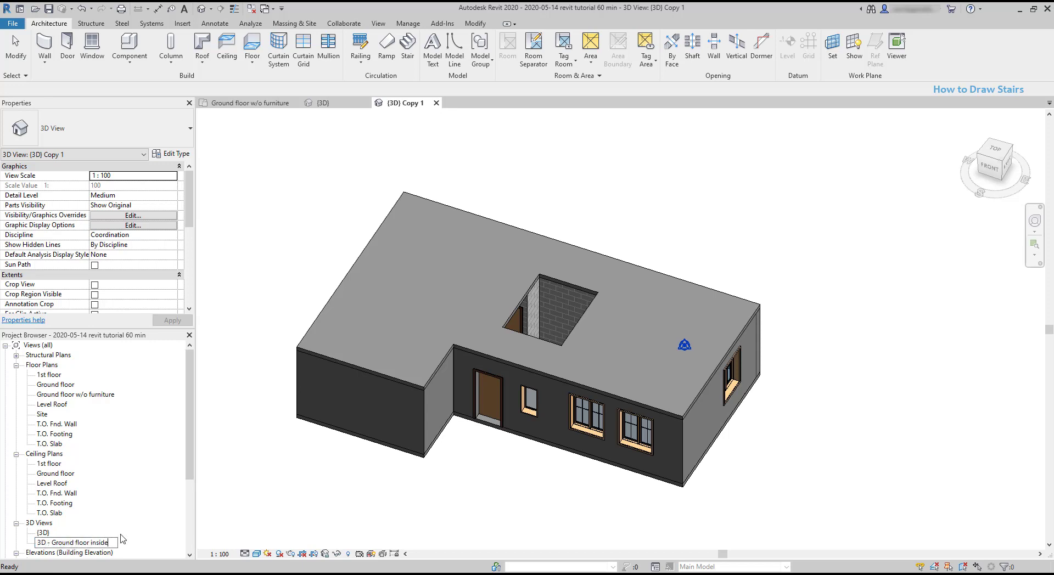
{"action": "key", "text": "Return"}
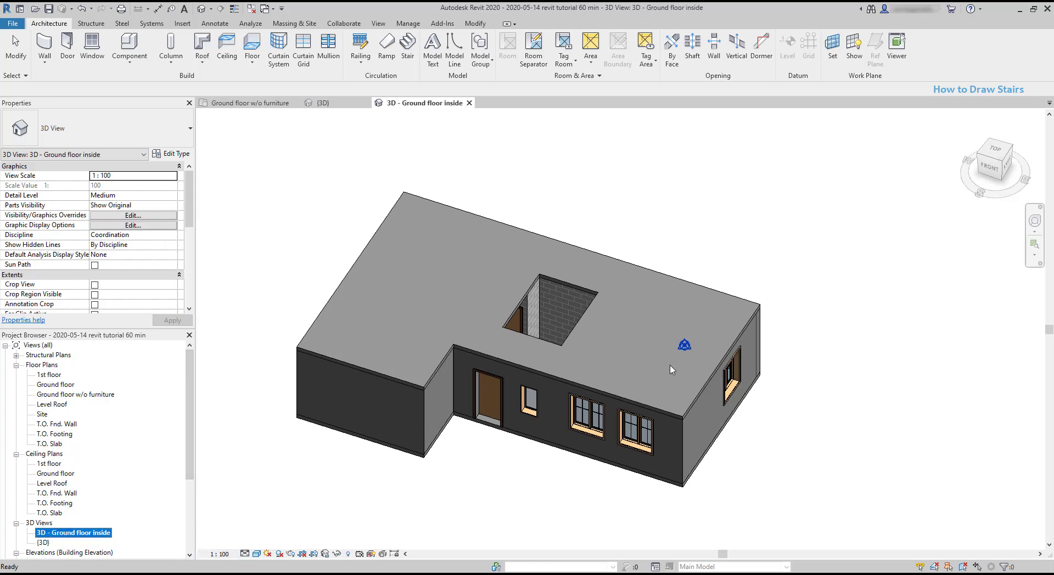
Step: Hide the floor slab above the ground floor in this view
{"action": "left_click", "coordinate": [681, 413]}
{"action": "right_click", "coordinate": [658, 387]}
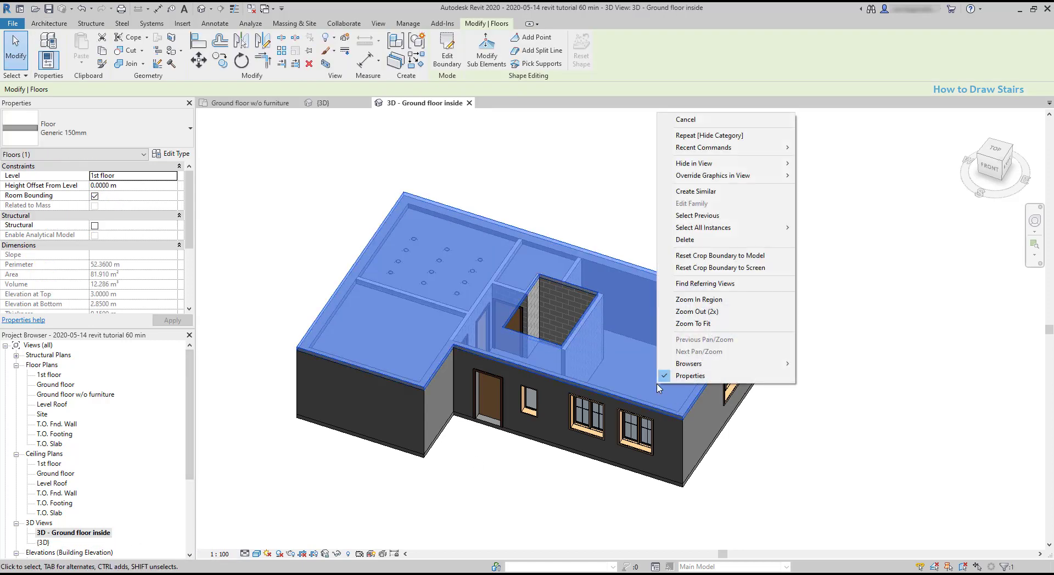
{"action": "mouse_move", "coordinate": [694, 163]}
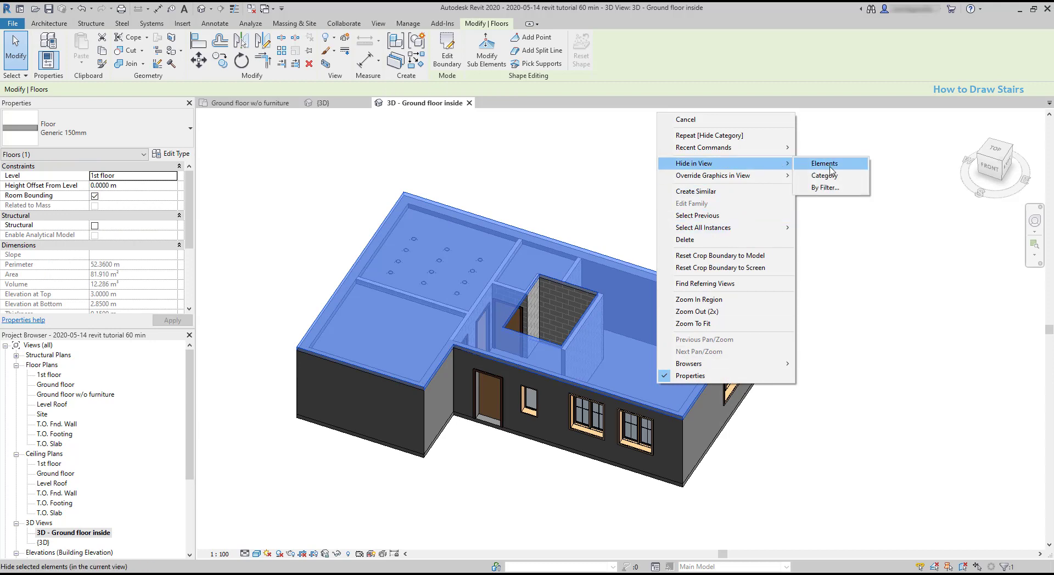
{"action": "left_click", "coordinate": [830, 165]}
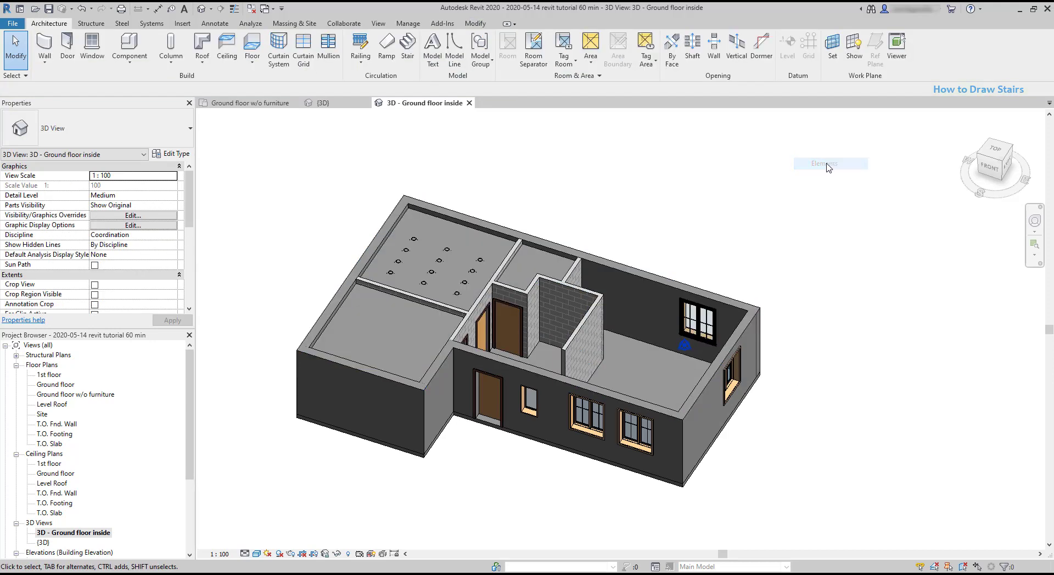
{"action": "scroll", "coordinate": [419, 233], "scroll_direction": "up", "scroll_amount": 2}
{"action": "scroll", "coordinate": [434, 239], "scroll_direction": "up", "scroll_amount": 1}
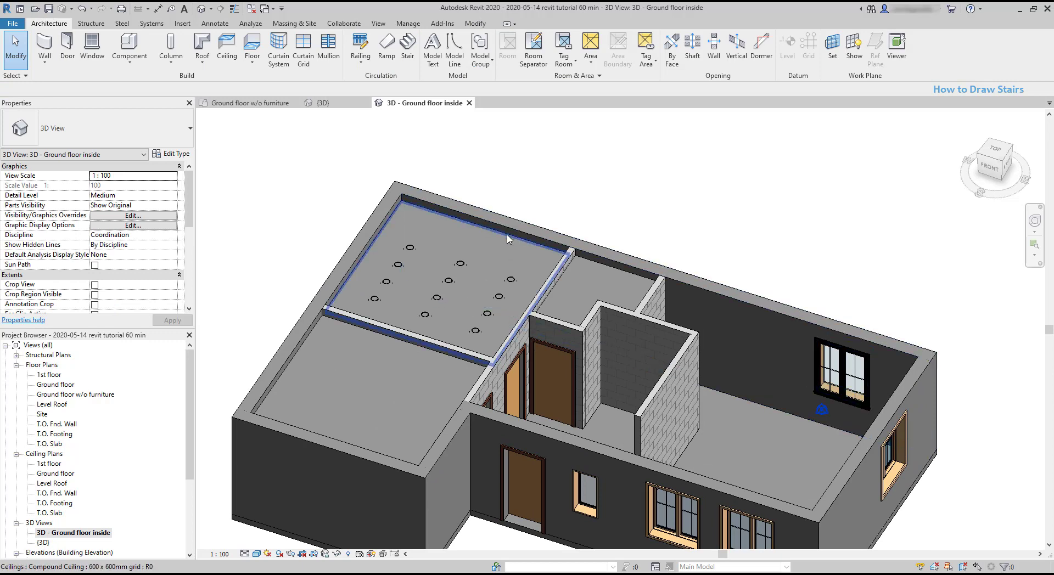
Step: Hide all ceilings and the ceiling fixture group Array Group 1 in this view
{"action": "left_click", "coordinate": [504, 240]}
{"action": "right_click", "coordinate": [504, 249]}
{"action": "mouse_move", "coordinate": [569, 296]}
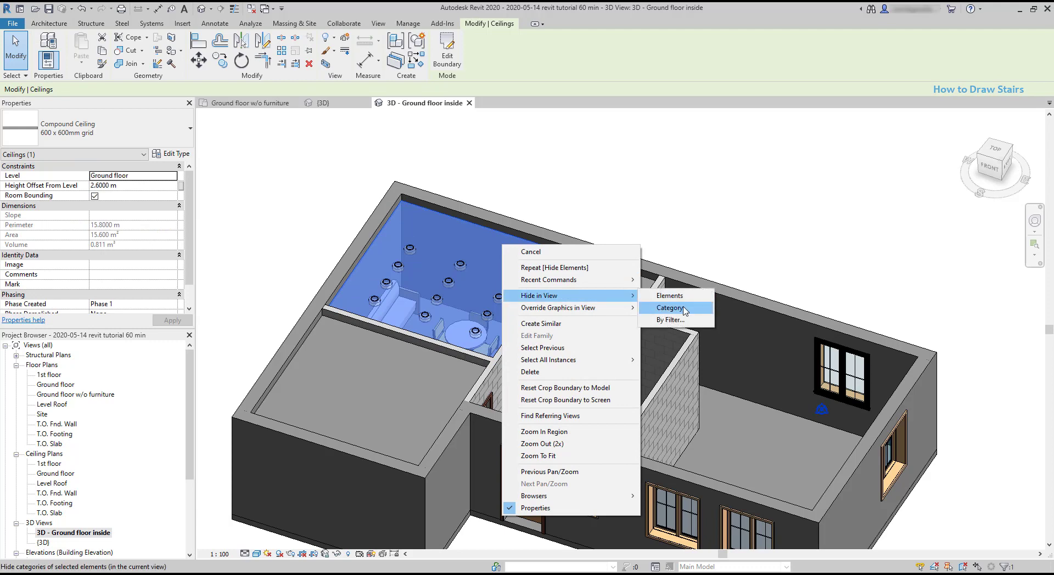
{"action": "left_click", "coordinate": [670, 308]}
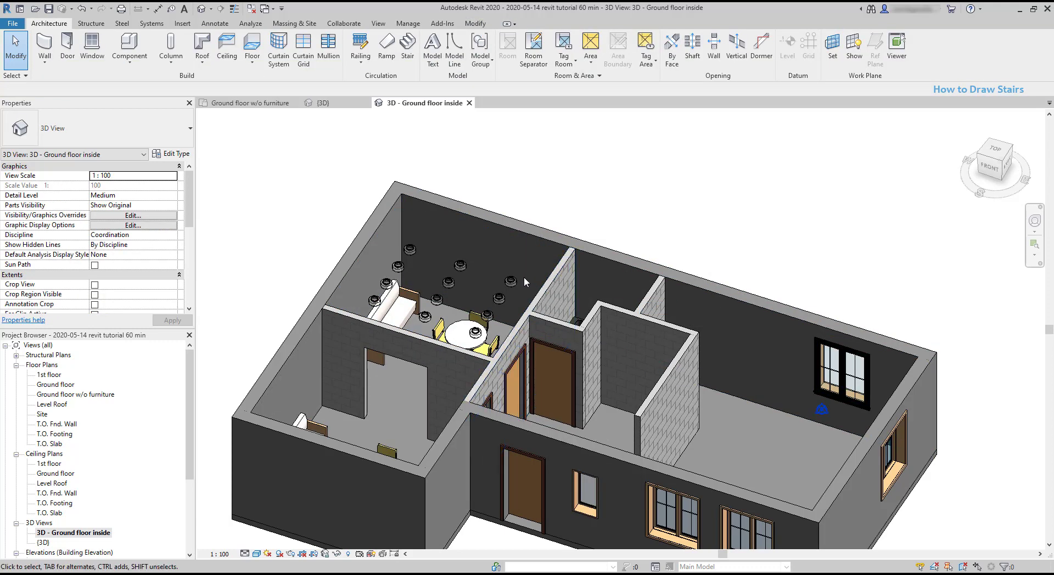
{"action": "left_click", "coordinate": [511, 282]}
{"action": "right_click", "coordinate": [512, 284]}
{"action": "mouse_move", "coordinate": [549, 332]}
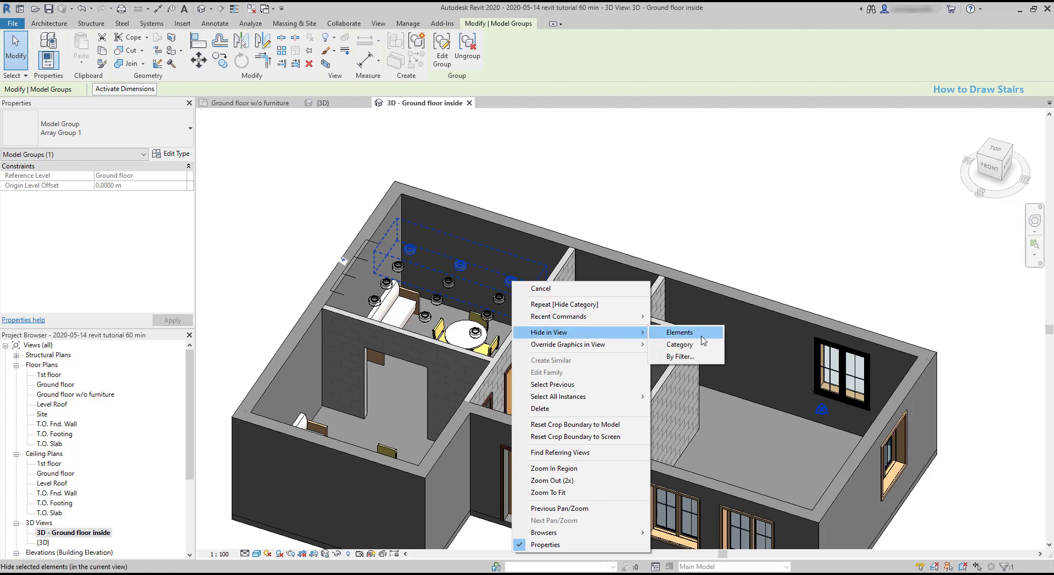
{"action": "left_click", "coordinate": [710, 350]}
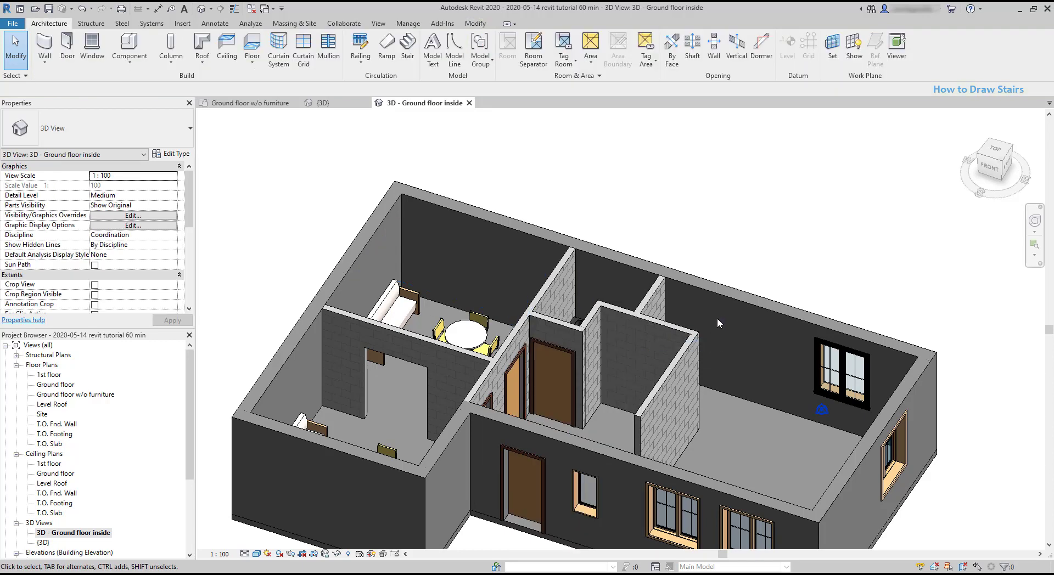
{"action": "mouse_move", "coordinate": [716, 264]}
{"action": "middle_mouse_down", "text": "shift"}
{"action": "mouse_move", "coordinate": [640, 270]}
{"action": "mouse_move", "coordinate": [758, 383]}
{"action": "middle_mouse_up", "text": "shift"}
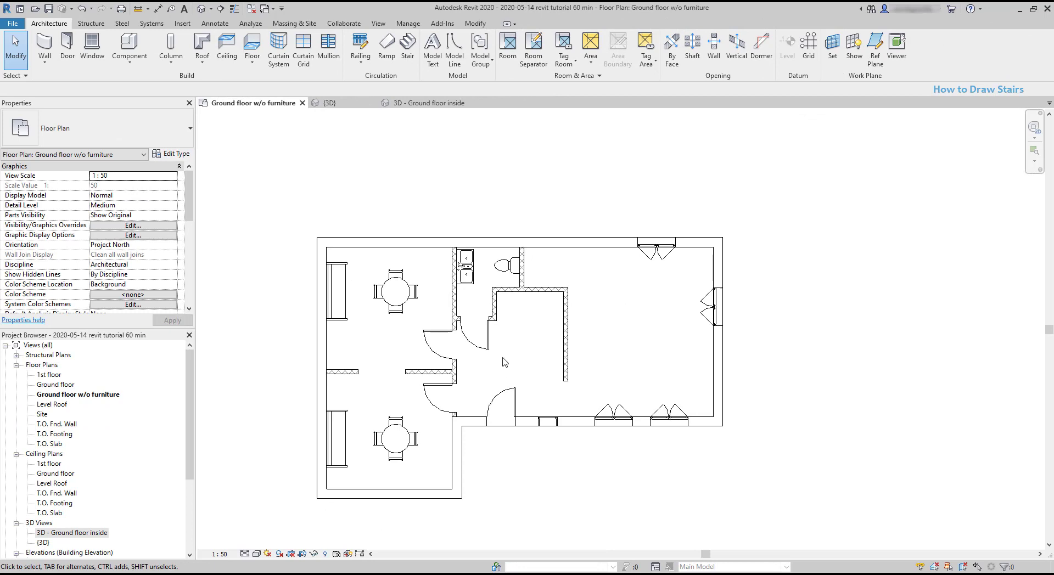
Step: Start a new stair from the Architecture tab in the Ground floor w/o furniture plan
{"action": "left_click", "coordinate": [407, 46]}
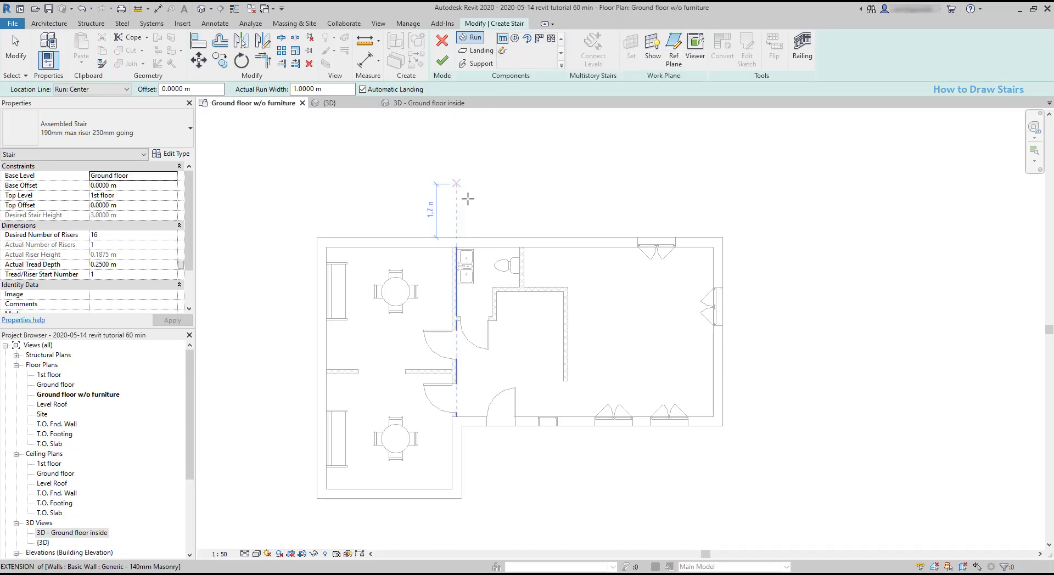
Step: Draw a vertical 4 m straight run with all 16 risers in the right-hand room
{"action": "left_click", "coordinate": [614, 381]}
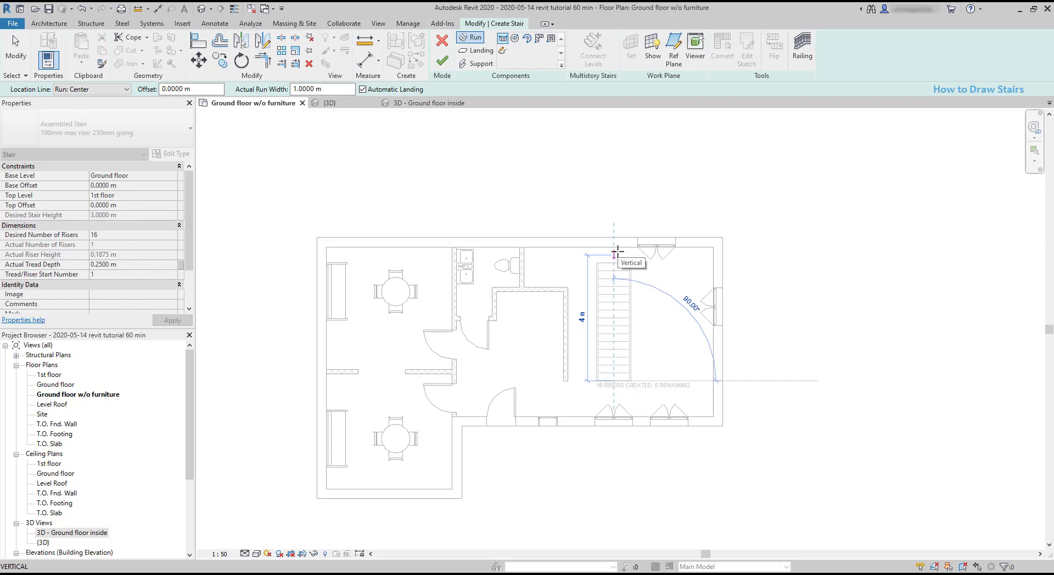
{"action": "left_click", "coordinate": [617, 253]}
{"action": "key", "text": "Escape"}
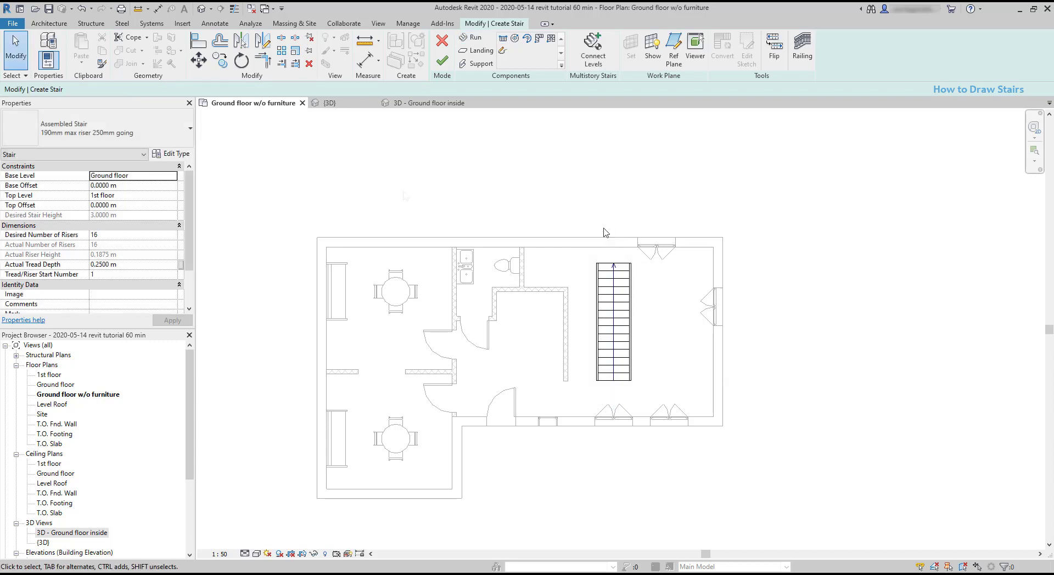
Step: Finish the straight stair and view it from above in the 3D - Ground floor inside view
{"action": "left_click", "coordinate": [444, 61]}
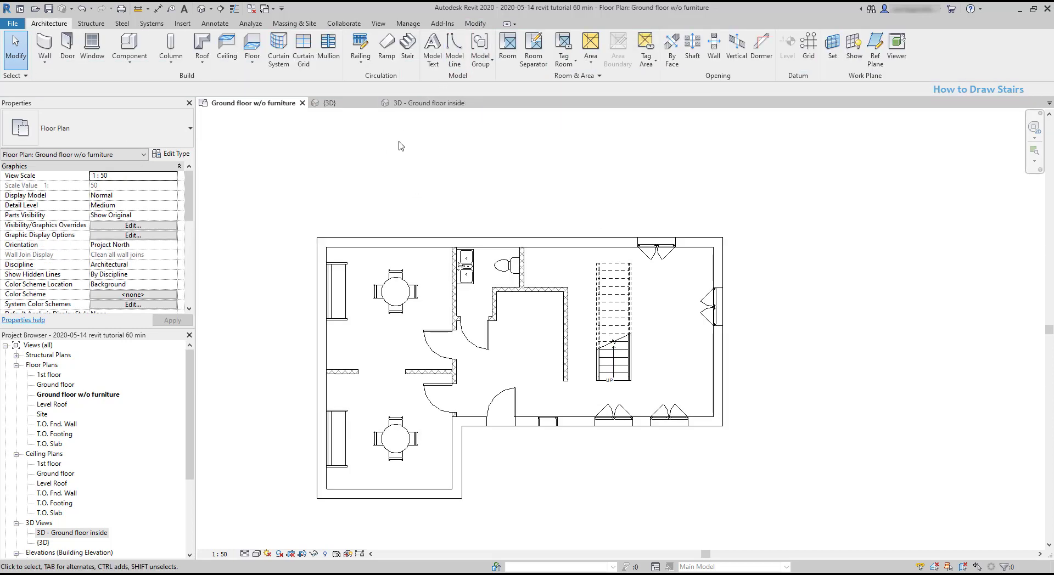
{"action": "left_click_drag", "start_coordinate": [395, 103], "coordinate": [329, 103]}
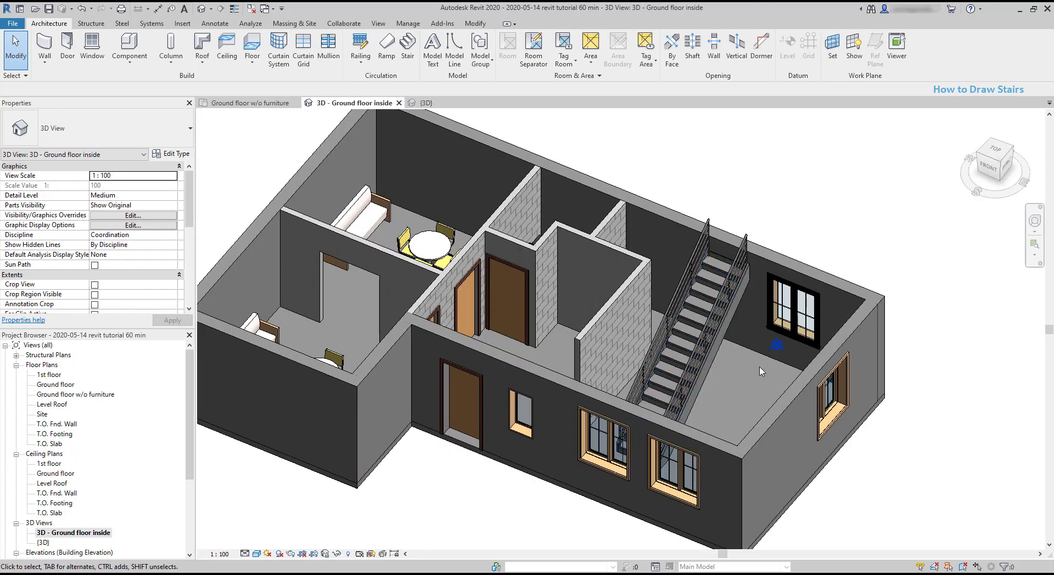
{"action": "mouse_move", "coordinate": [763, 374]}
{"action": "middle_mouse_down", "text": "shift"}
{"action": "mouse_move", "coordinate": [705, 471]}
{"action": "mouse_move", "coordinate": [834, 442]}
{"action": "mouse_move", "coordinate": [748, 432]}
{"action": "middle_mouse_up", "text": "shift"}
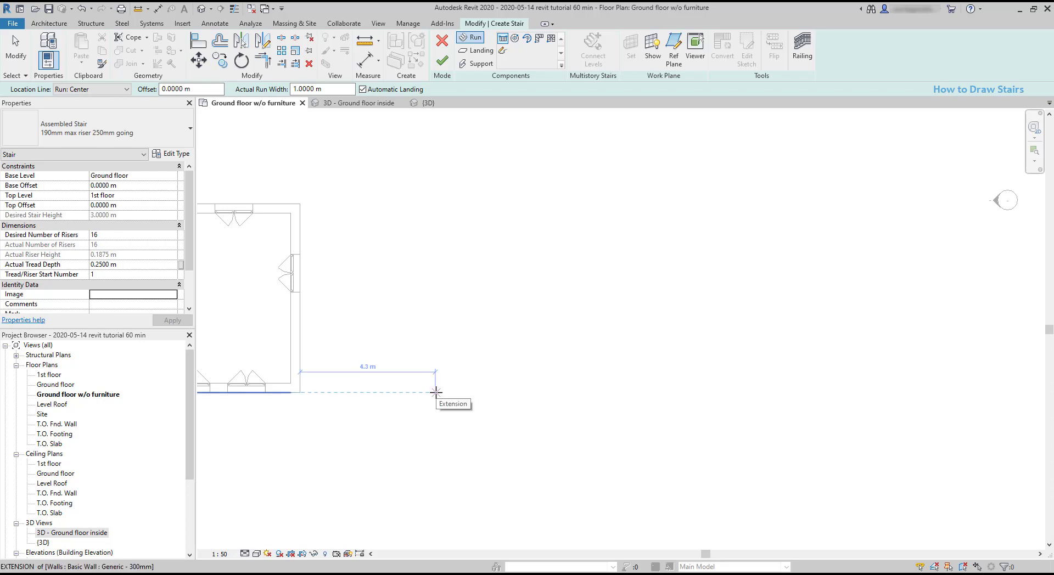
Step: Draw an 11-riser run upward, then a 5-riser run turning left via a corner landing
{"action": "left_click", "coordinate": [436, 392]}
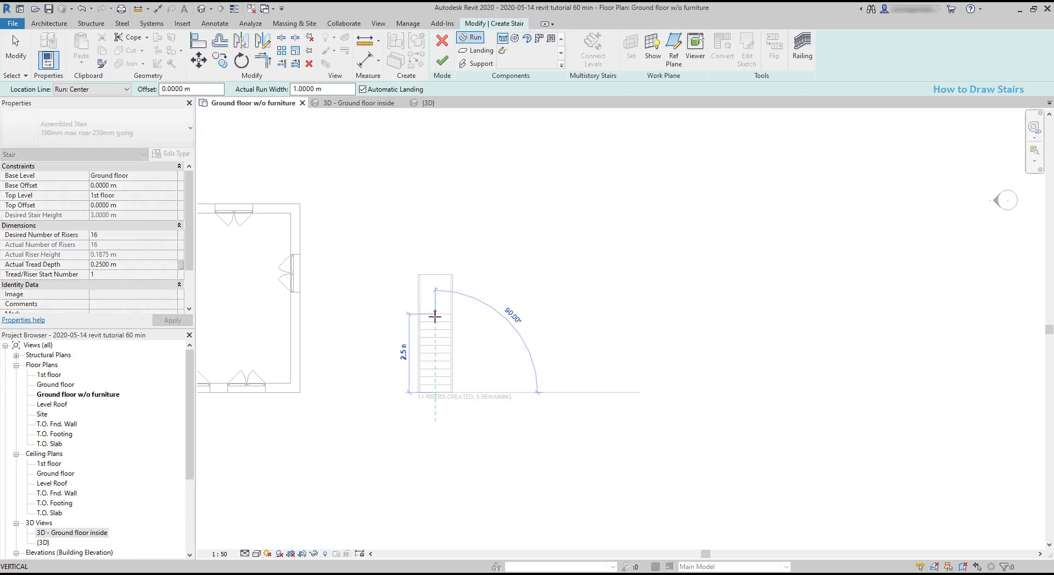
{"action": "left_click", "coordinate": [435, 317]}
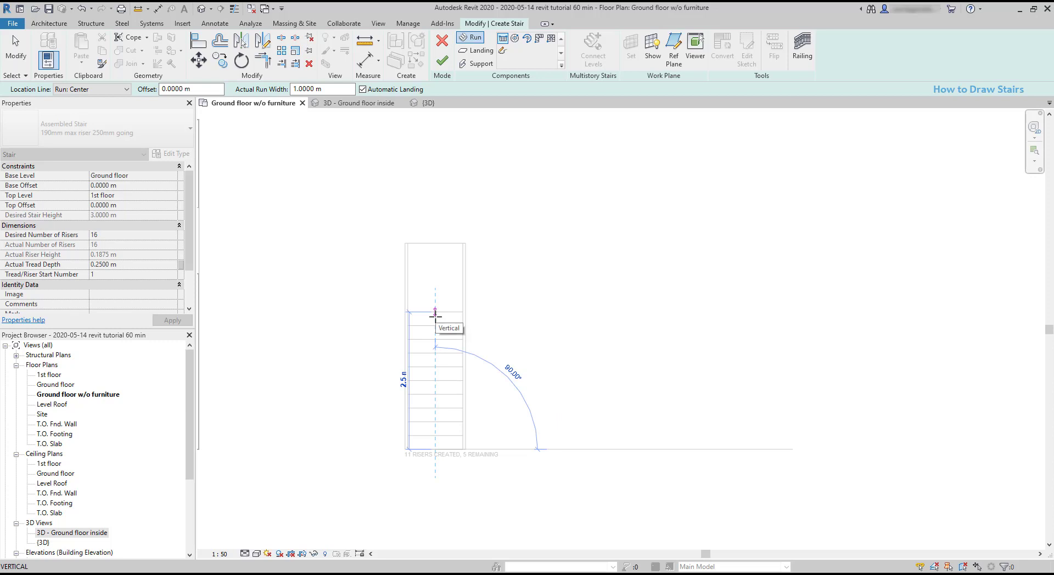
{"action": "scroll", "coordinate": [379, 280], "scroll_direction": "up", "scroll_amount": 2}
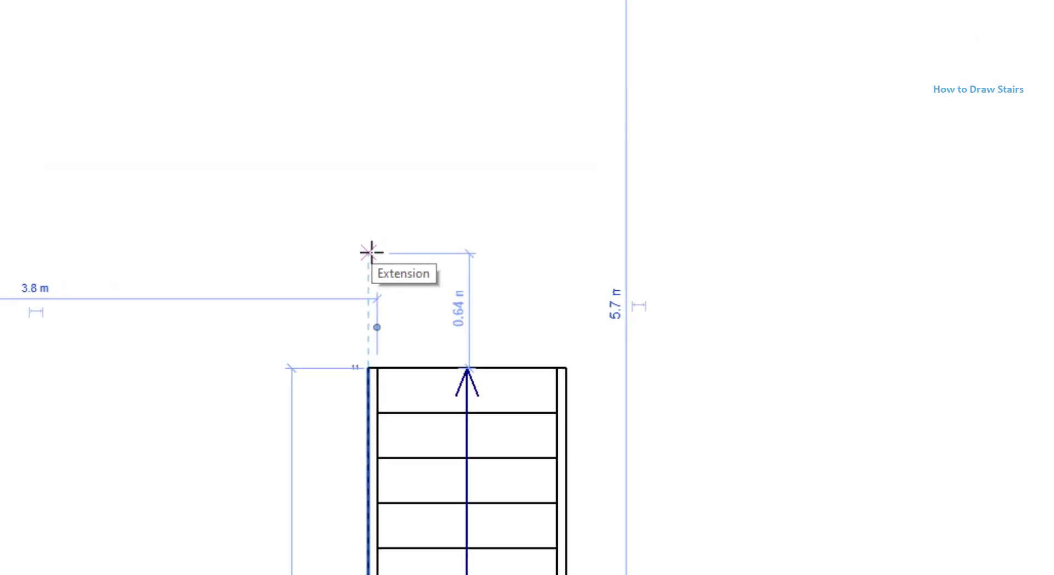
{"action": "left_click", "coordinate": [371, 252]}
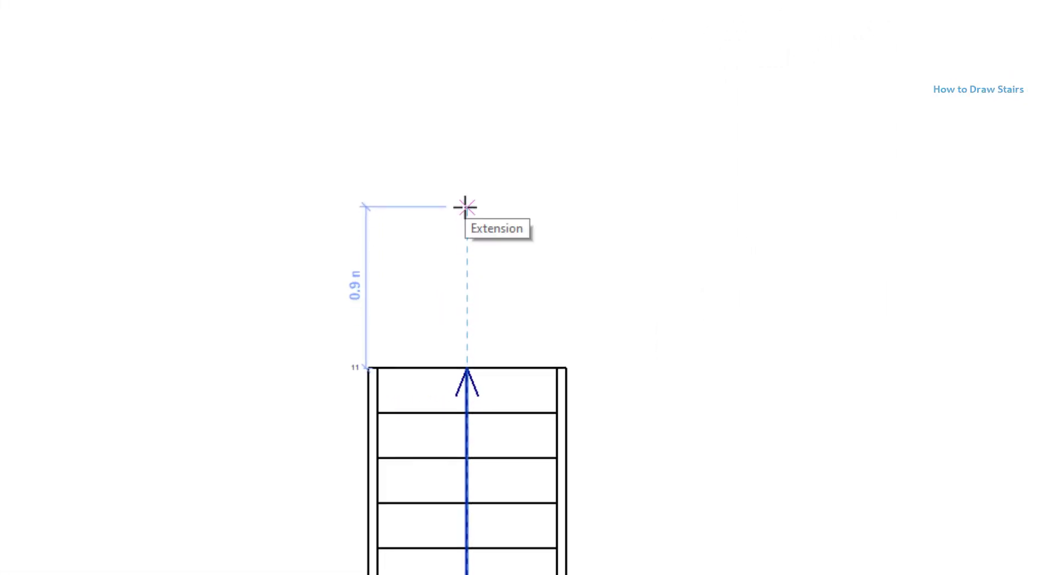
{"action": "left_click", "coordinate": [465, 207]}
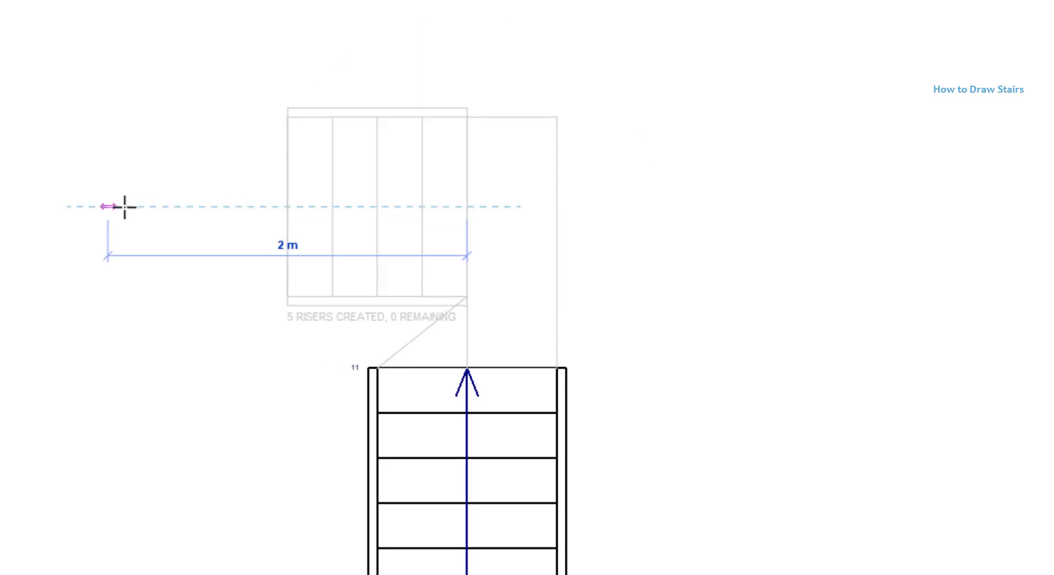
{"action": "left_click", "coordinate": [136, 218]}
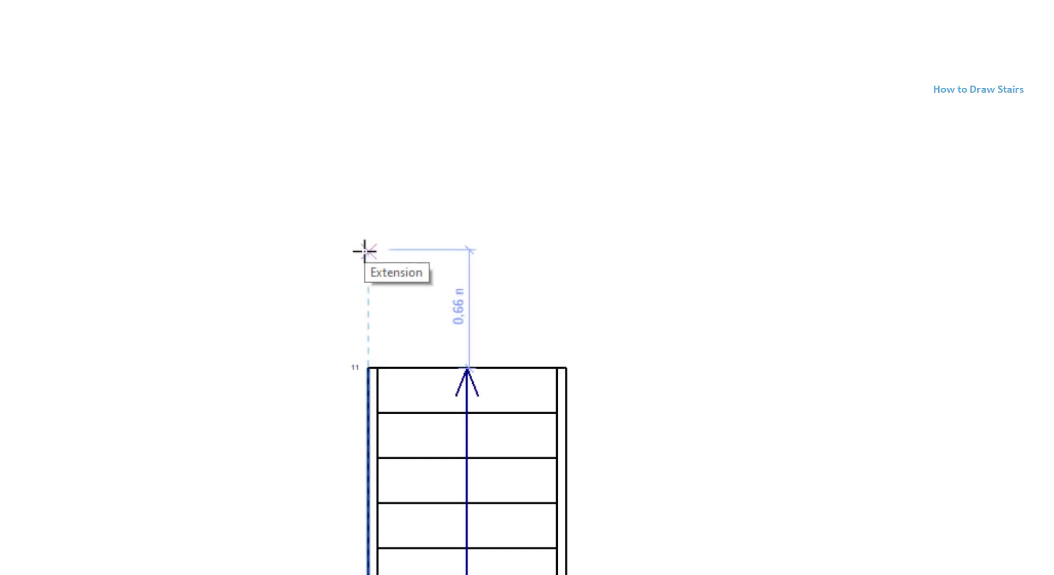
{"action": "left_click", "coordinate": [364, 252]}
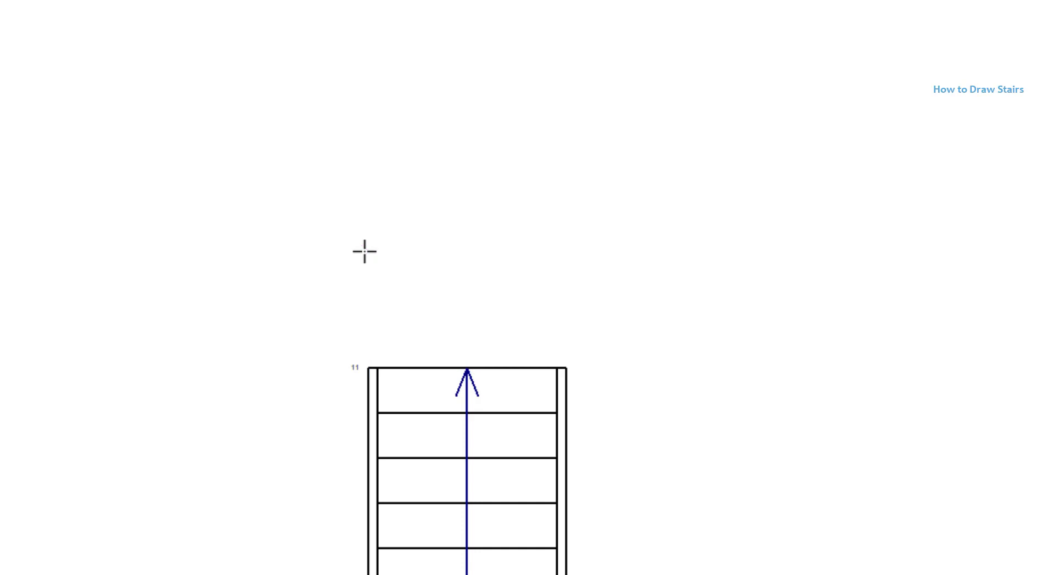
{"action": "left_click", "coordinate": [182, 257]}
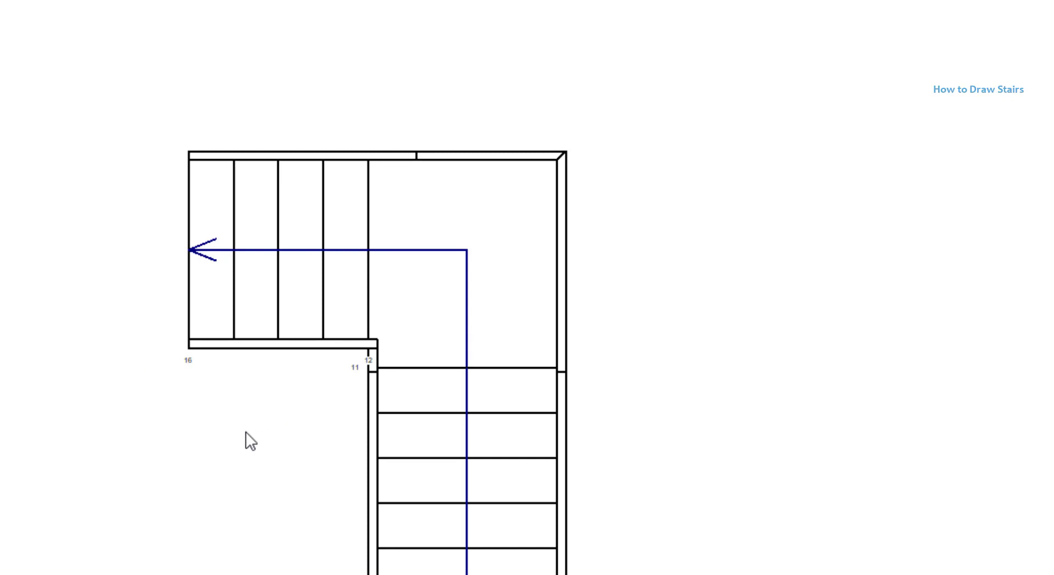
{"action": "middle_click_drag", "start_coordinate": [253, 515], "coordinate": [283, 417]}
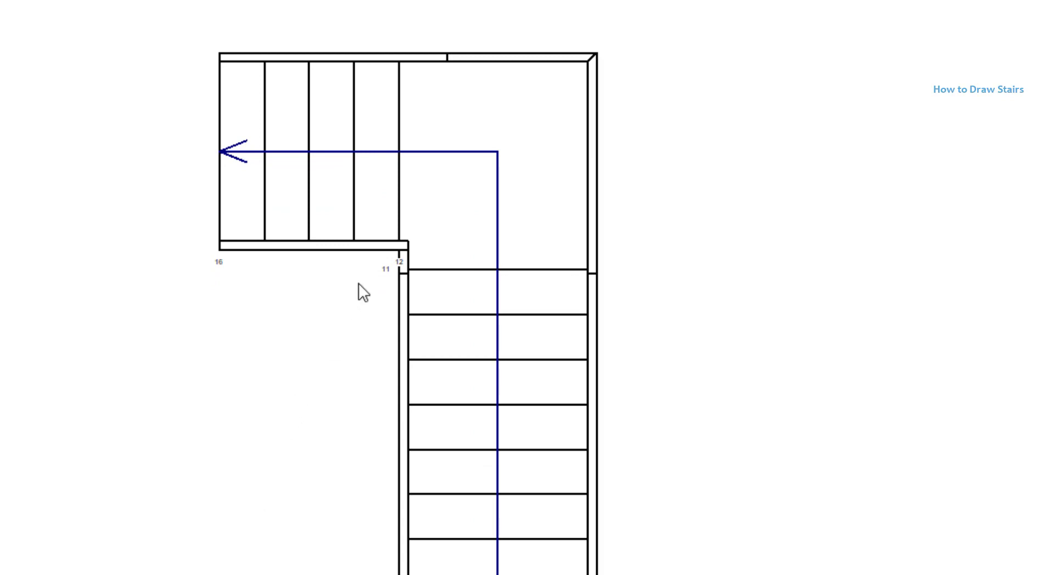
Step: Adjust the upper leftward run's offset, trying 0.3 m and 0 m, then settling on 0.1 m
{"action": "left_click", "coordinate": [397, 230]}
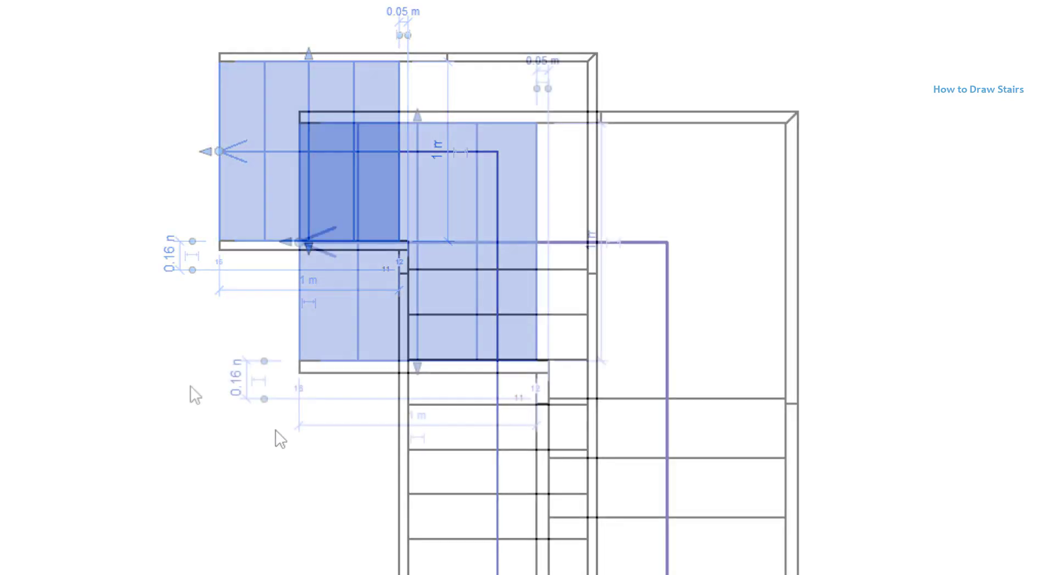
{"action": "left_click", "coordinate": [237, 379]}
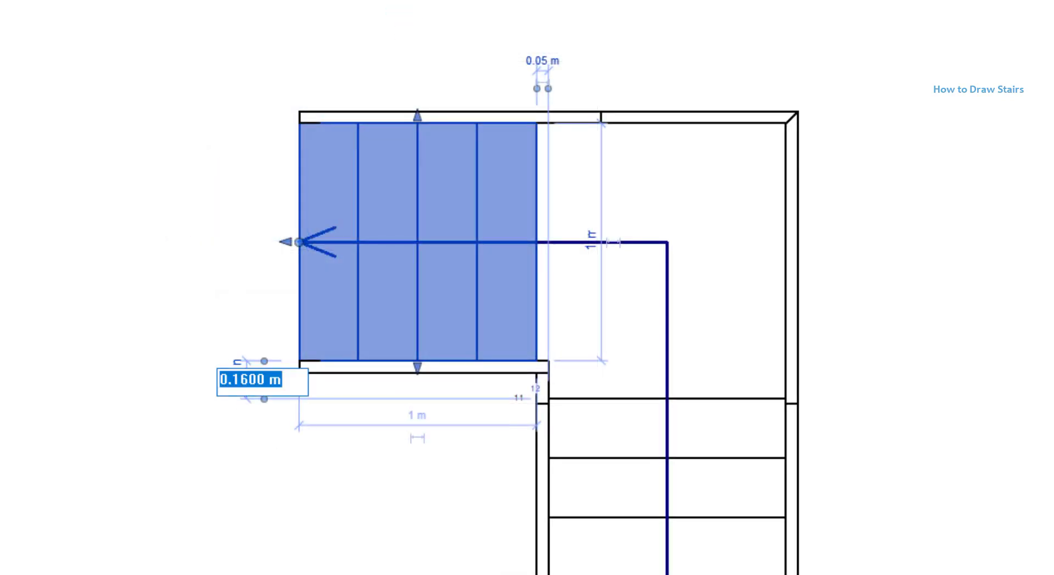
{"action": "type", "text": "0.3"}
{"action": "key", "text": "Return"}
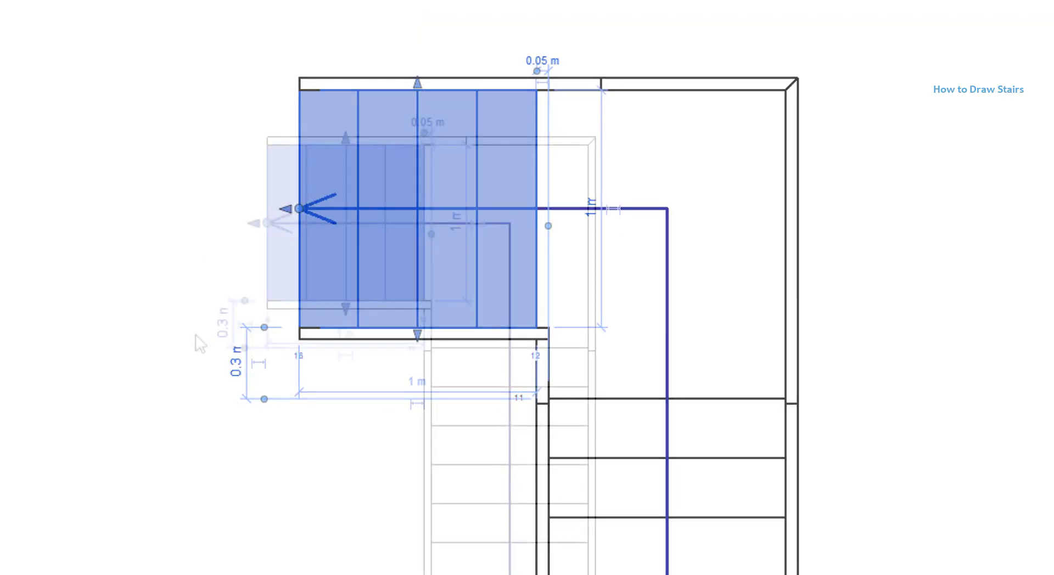
{"action": "left_click", "coordinate": [224, 326]}
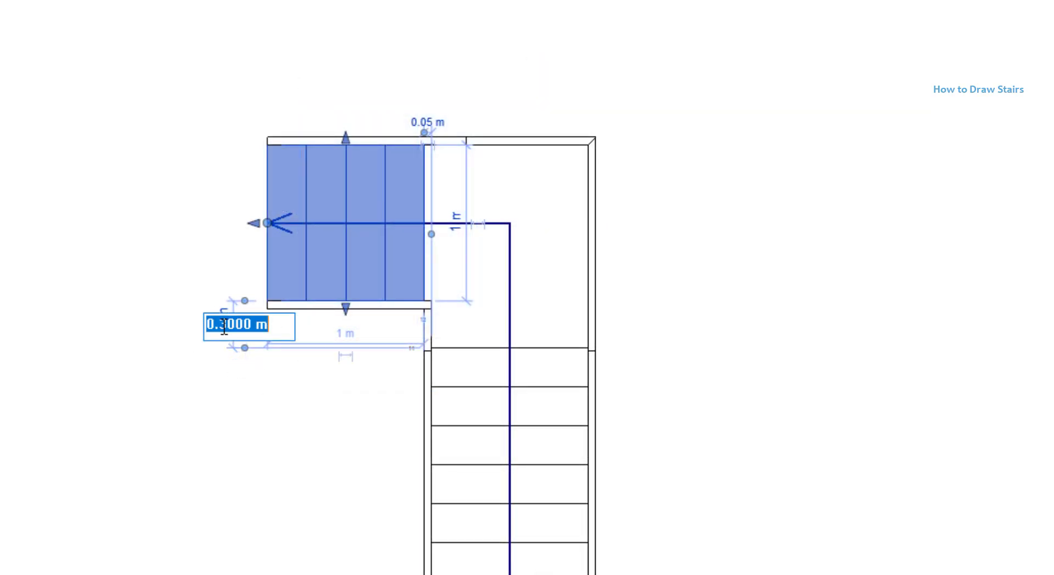
{"action": "type", "text": "0"}
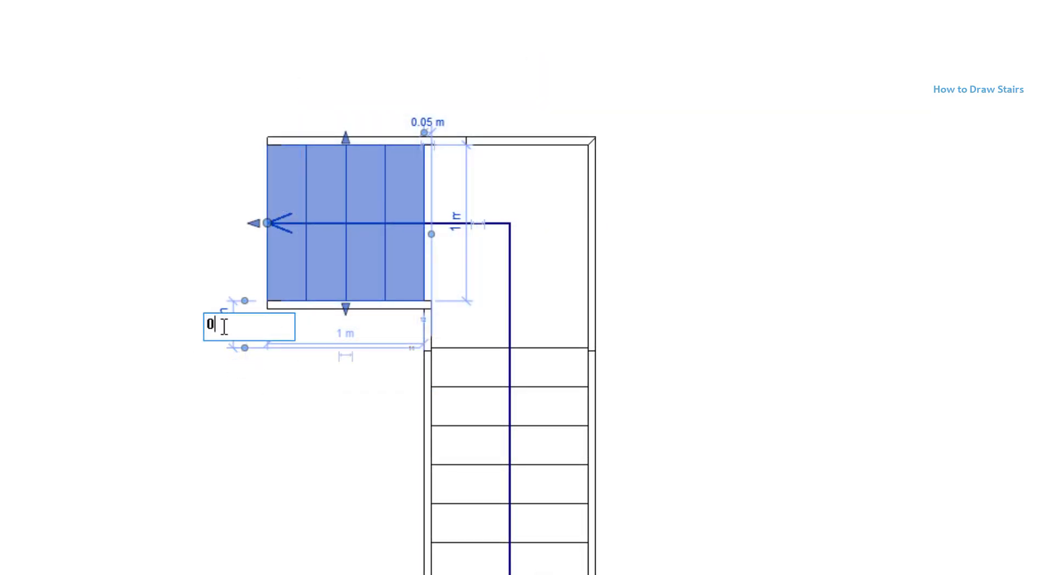
{"action": "key", "text": "Return"}
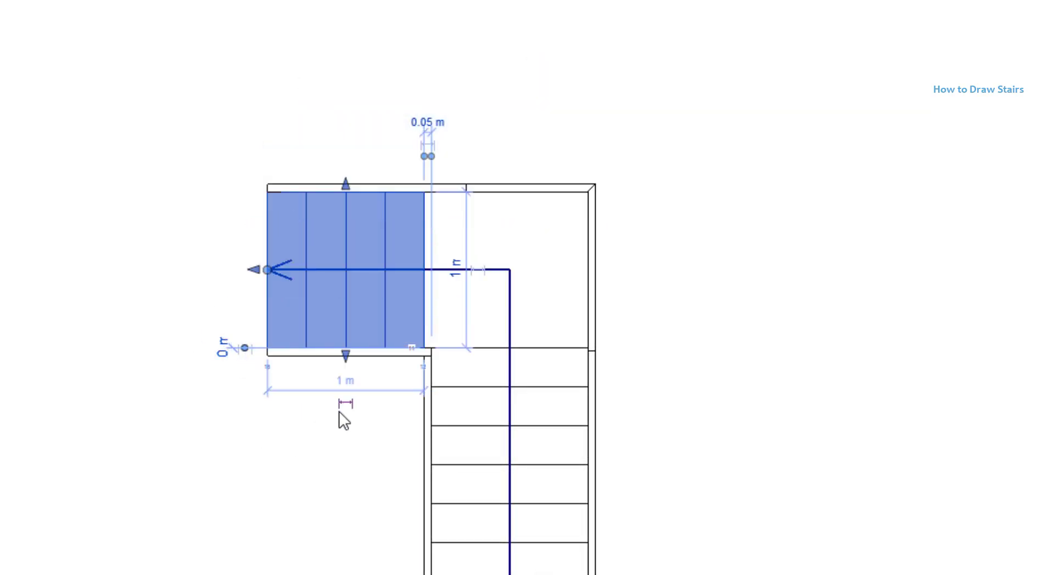
{"action": "left_click", "coordinate": [222, 353]}
{"action": "type", "text": "0.1"}
{"action": "key", "text": "Return"}
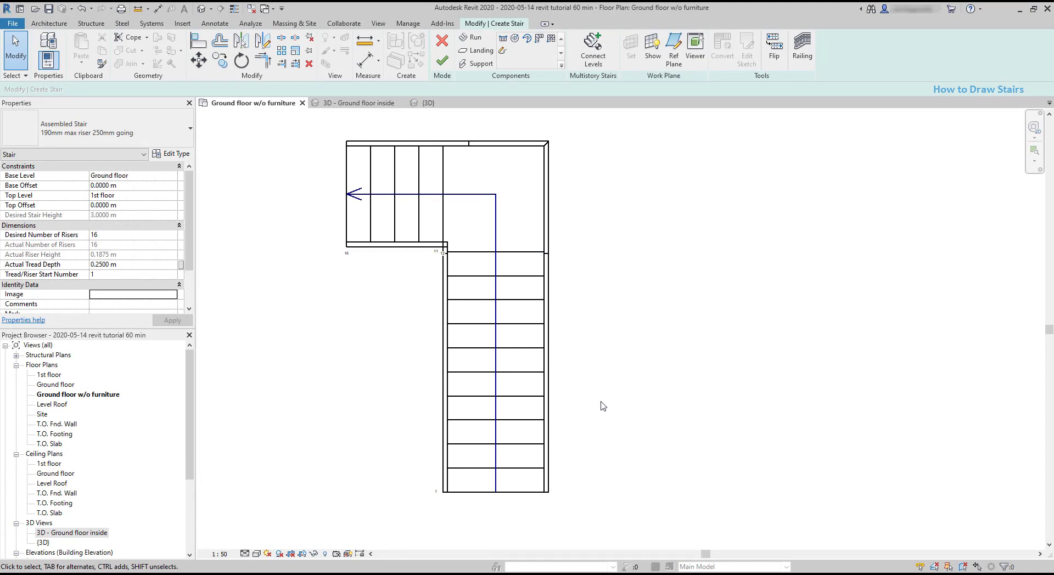
Step: Select the stair's landing and runs, and shorten the long lower run to 2 m
{"action": "left_click", "coordinate": [541, 357]}
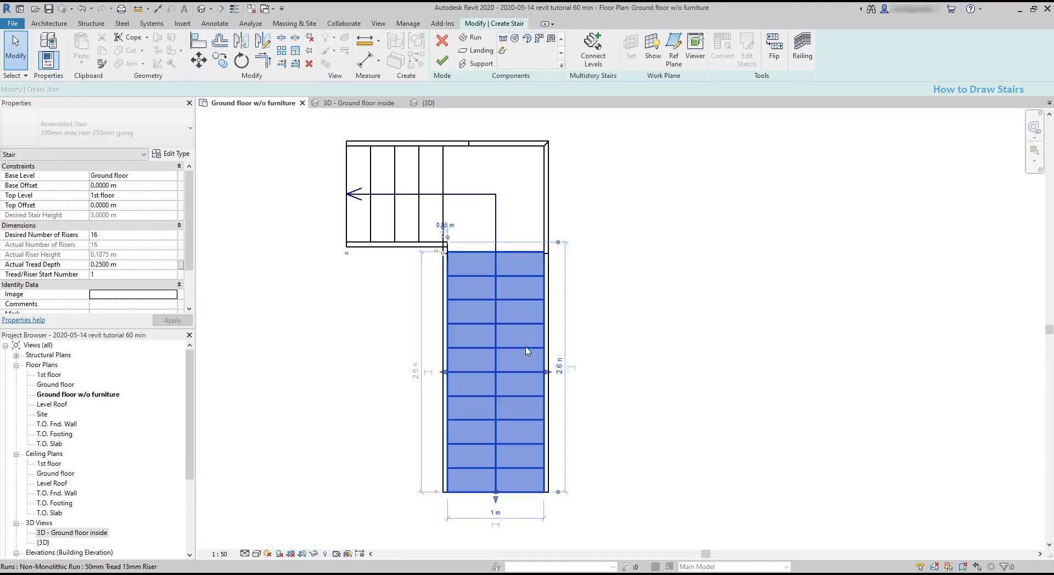
{"action": "left_click", "coordinate": [586, 242]}
{"action": "left_click", "coordinate": [497, 203]}
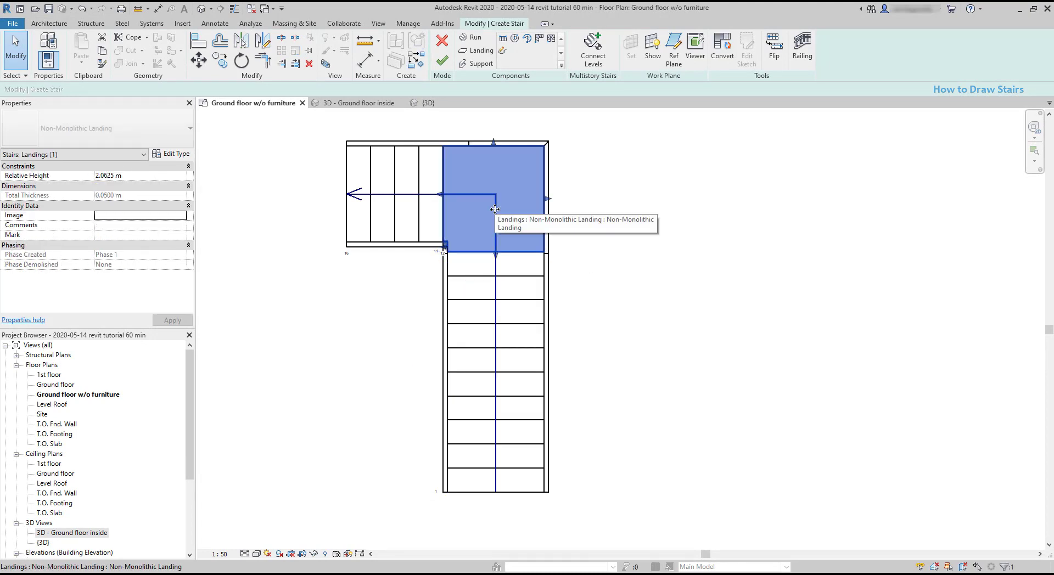
{"action": "left_click", "coordinate": [413, 219]}
{"action": "left_click", "coordinate": [482, 352]}
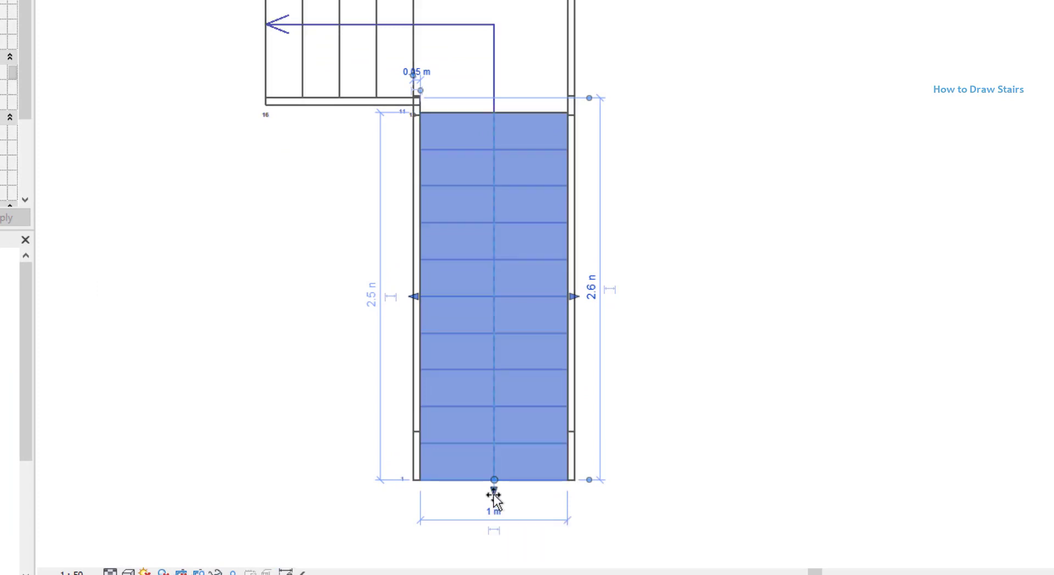
{"action": "left_click_drag", "start_coordinate": [494, 495], "coordinate": [492, 440]}
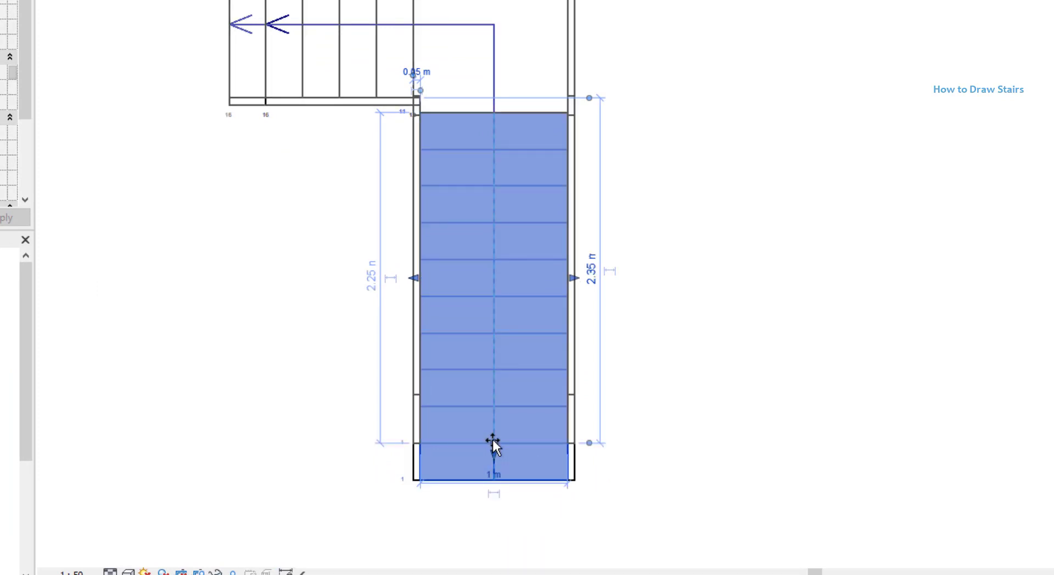
{"action": "left_click_drag", "start_coordinate": [493, 439], "coordinate": [493, 429]}
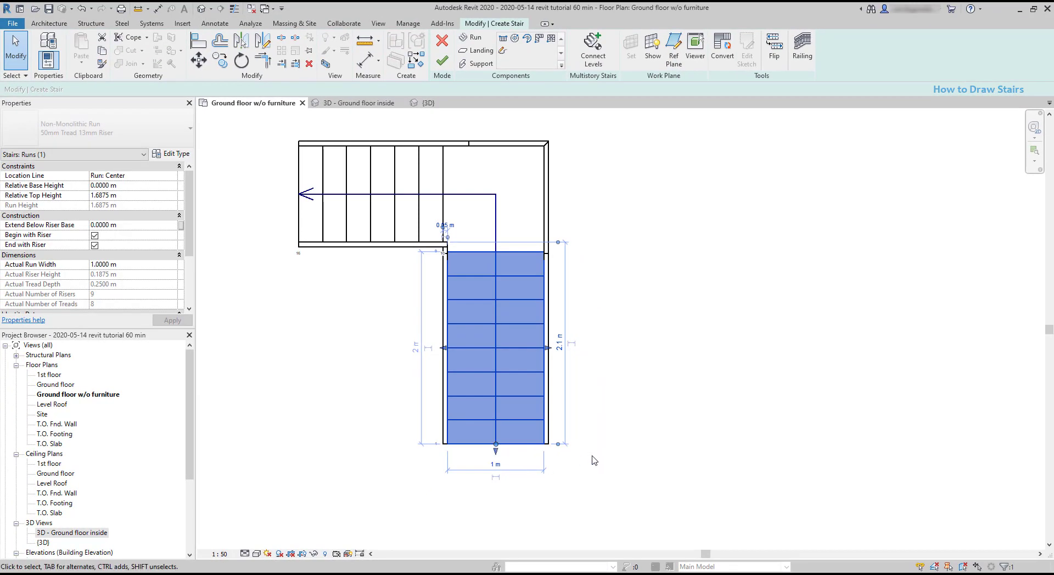
Step: Shorten the upper run to 0.75 m and set the long run's Actual Run Width to 1 m
{"action": "left_click", "coordinate": [325, 223]}
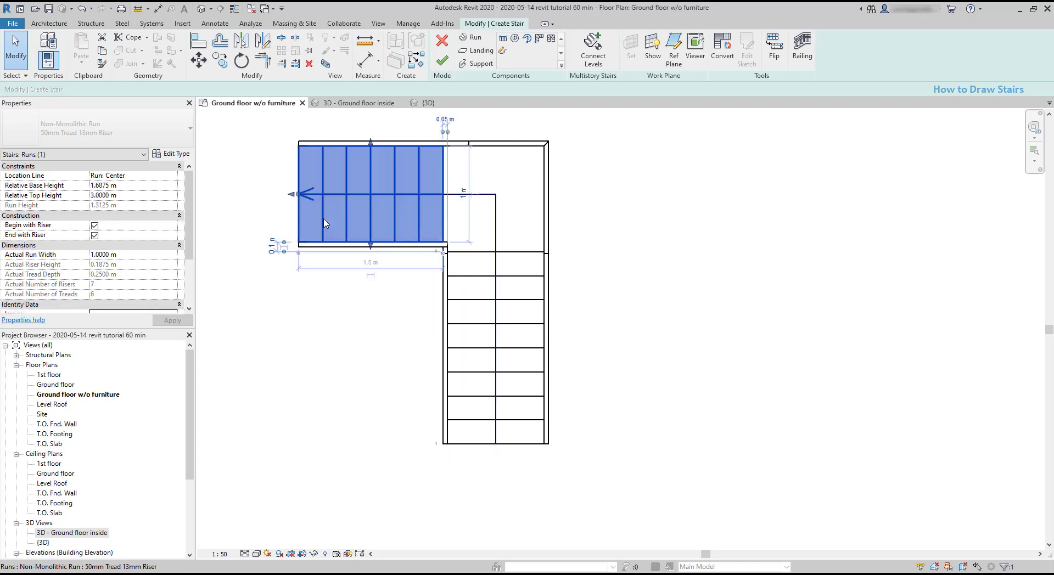
{"action": "left_click_drag", "start_coordinate": [292, 194], "coordinate": [374, 193]}
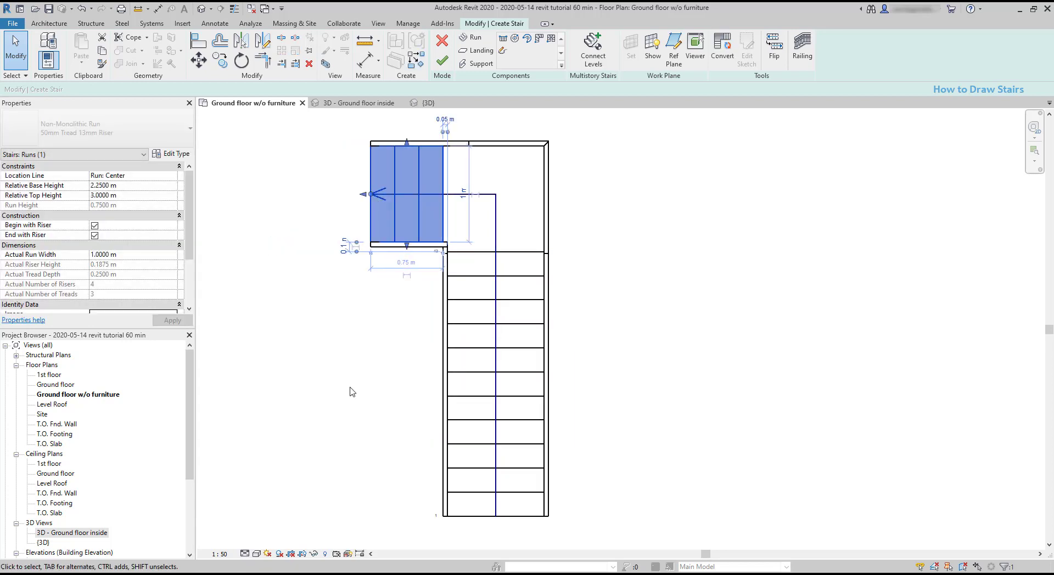
{"action": "left_click", "coordinate": [488, 378]}
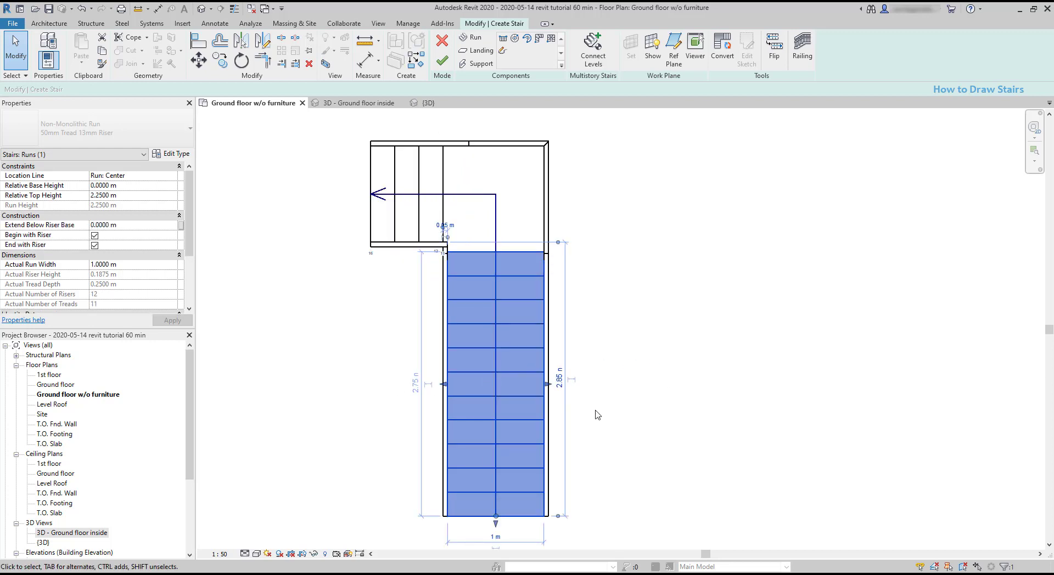
{"action": "left_click_drag", "start_coordinate": [548, 385], "coordinate": [582, 385]}
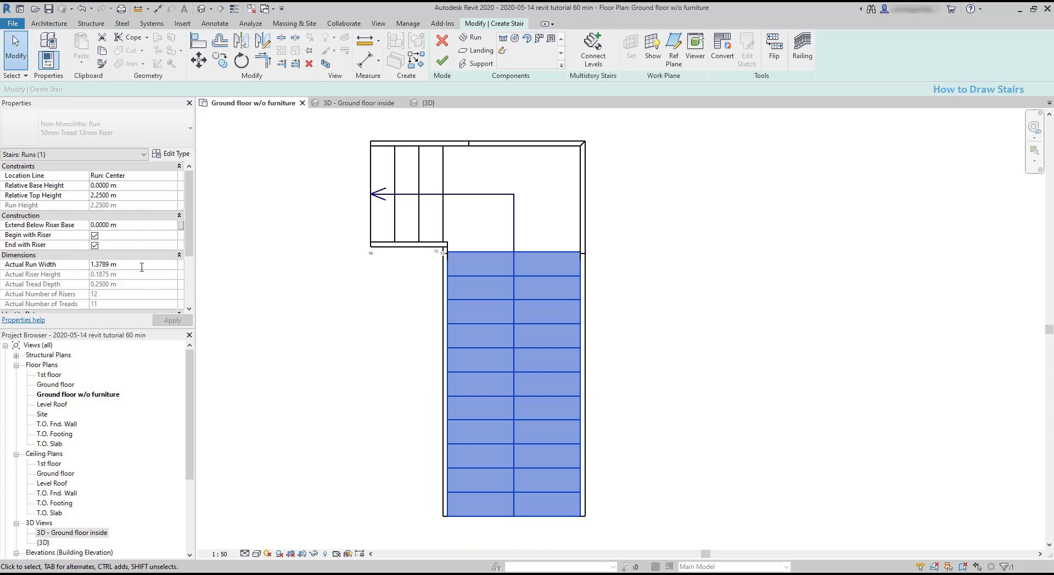
{"action": "left_click", "coordinate": [80, 266]}
{"action": "type", "text": "1"}
{"action": "left_click", "coordinate": [403, 230]}
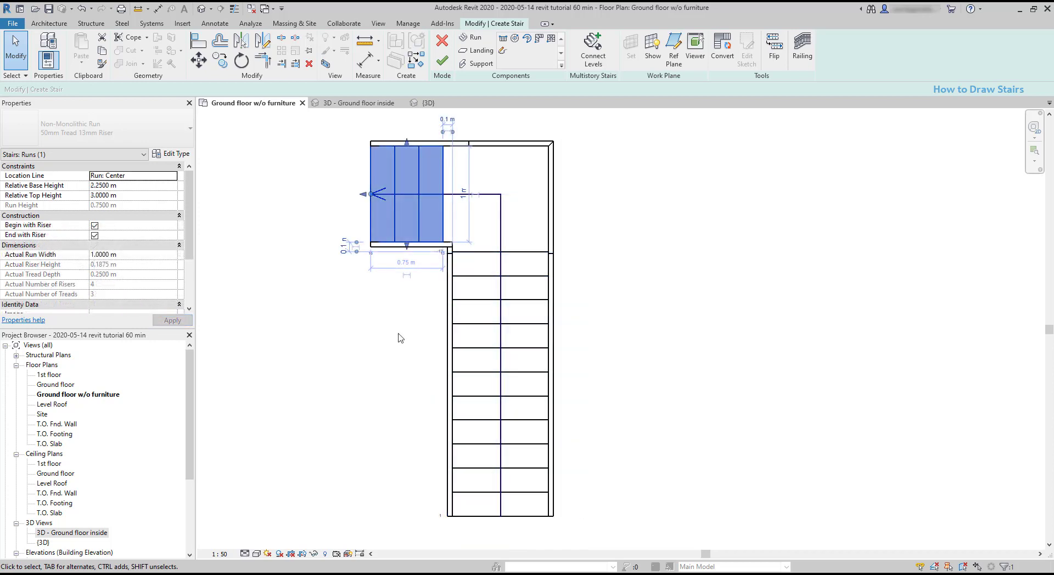
Step: Finish the stair edit and drag its right-side railing off to the right
{"action": "left_click", "coordinate": [444, 59]}
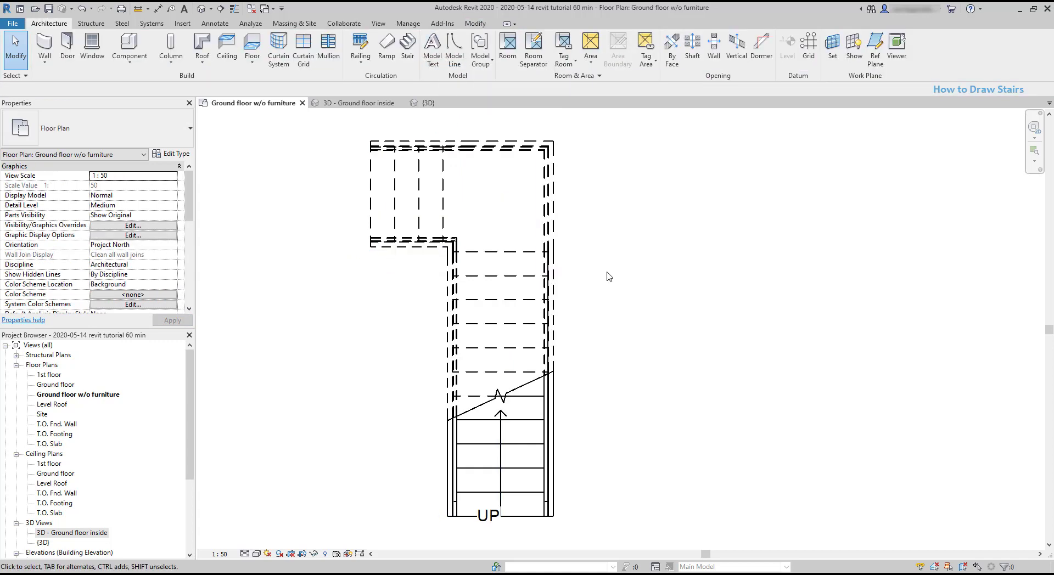
{"action": "left_click", "coordinate": [560, 338]}
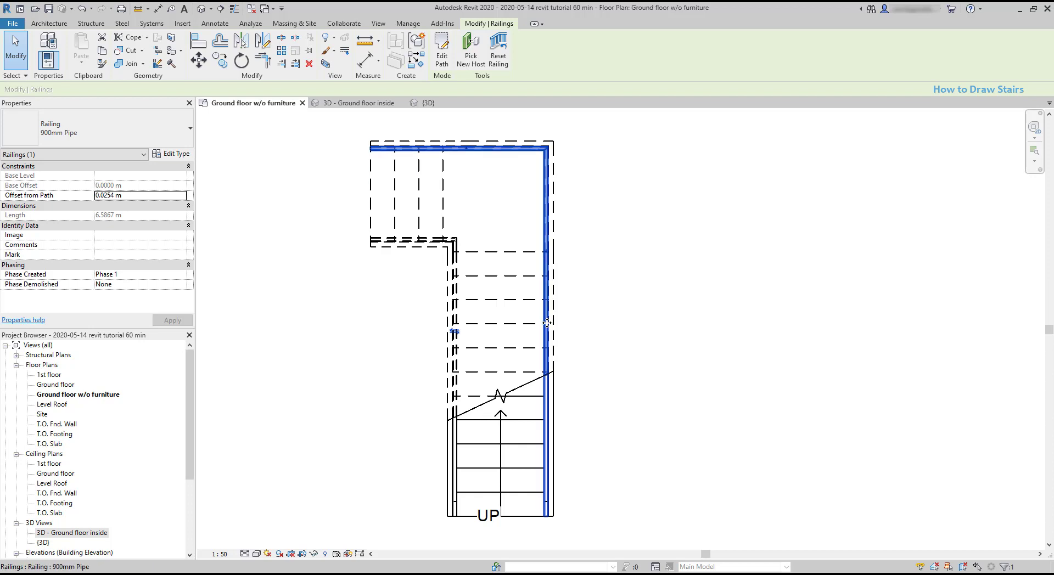
{"action": "left_click_drag", "start_coordinate": [547, 324], "coordinate": [716, 323]}
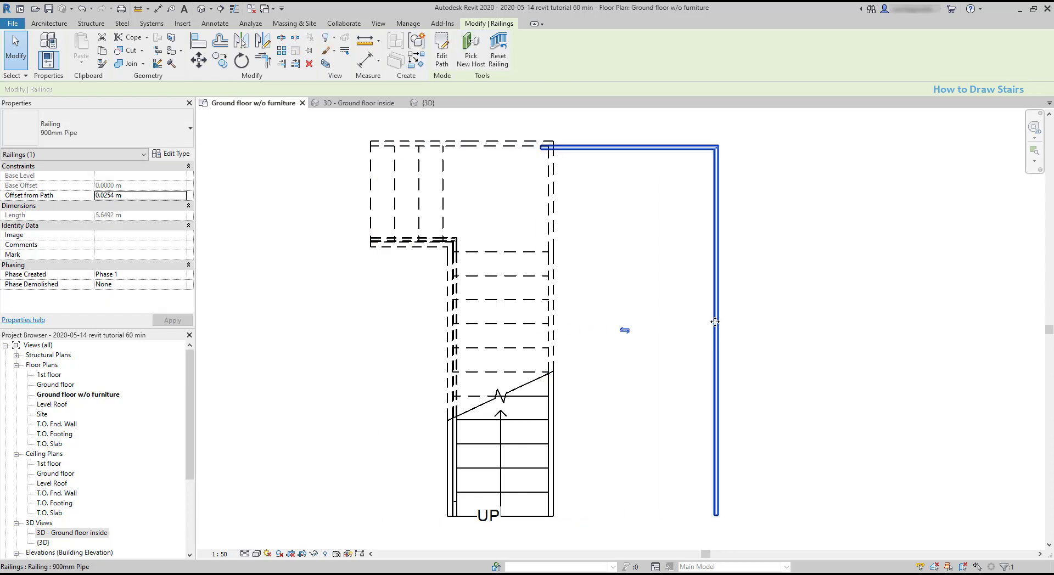
Step: Undo the railing move and drag the whole stair into the room at the left of the plan
{"action": "key", "text": "ctrl+z"}
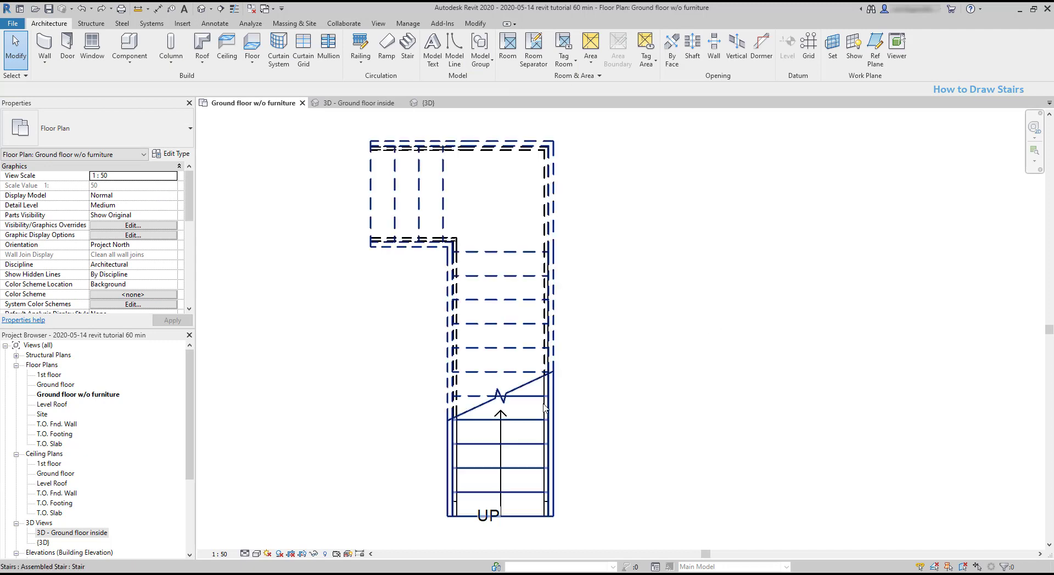
{"action": "left_click", "coordinate": [519, 424]}
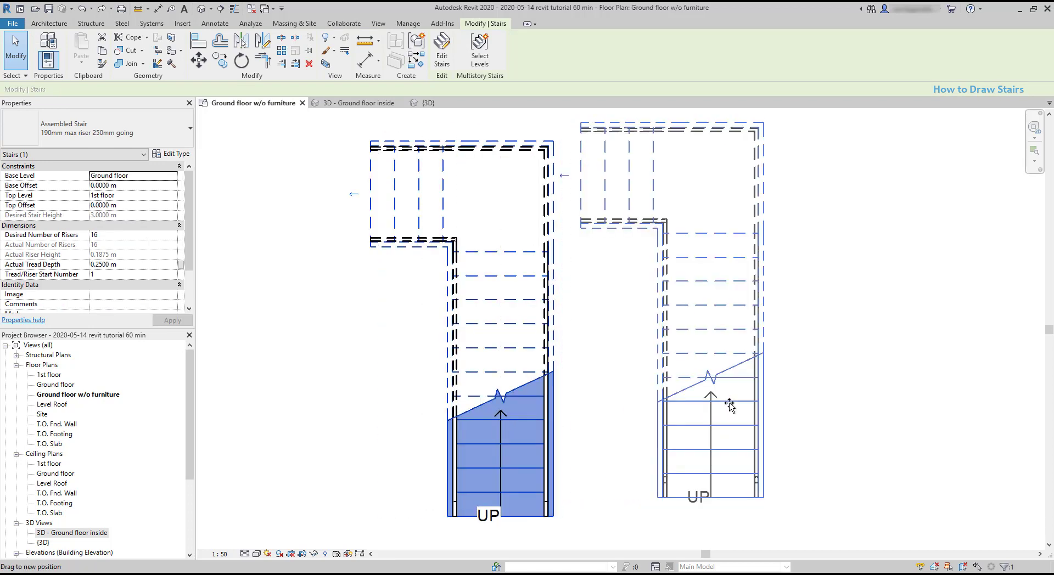
{"action": "left_click_drag", "start_coordinate": [631, 408], "coordinate": [286, 357]}
{"action": "scroll", "coordinate": [608, 407], "scroll_direction": "down", "scroll_amount": 3}
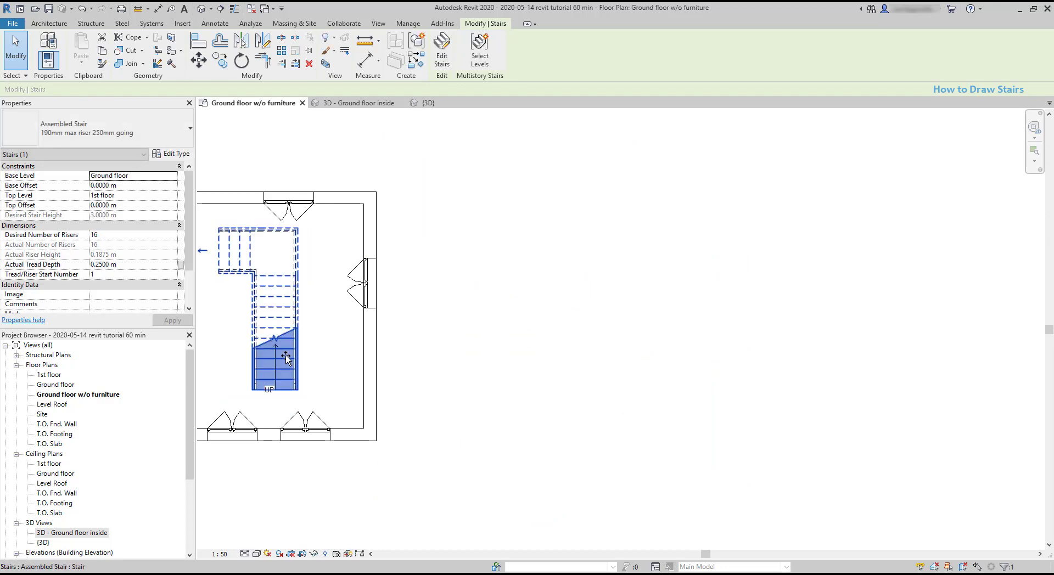
Step: Switch to the 3D - Ground floor inside view and zoom out to inspect the stair and railings
{"action": "left_click", "coordinate": [385, 104]}
{"action": "scroll", "coordinate": [505, 363], "scroll_direction": "down", "scroll_amount": 1}
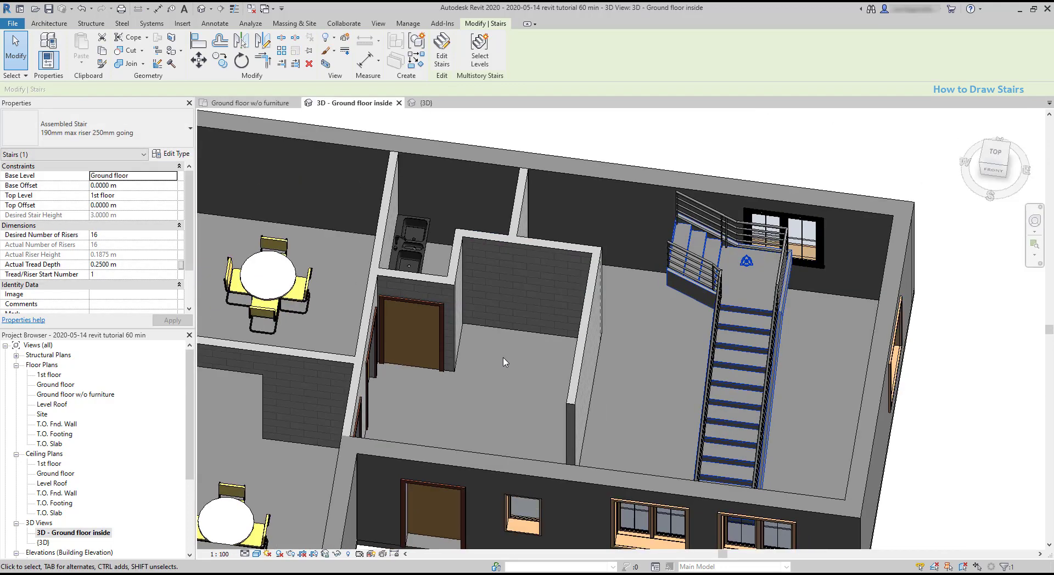
{"action": "scroll", "coordinate": [502, 379], "scroll_direction": "down", "scroll_amount": 2}
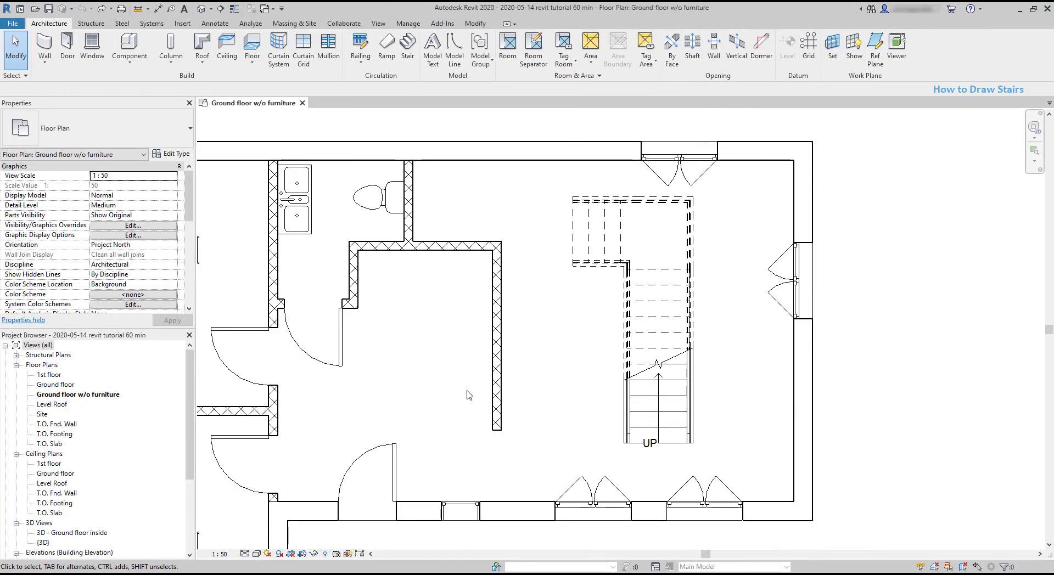
Step: Delete the stair and reposition the stairwell's right wall from 2.13 m to 2.5 m
{"action": "left_click", "coordinate": [626, 363]}
{"action": "key", "text": "Delete"}
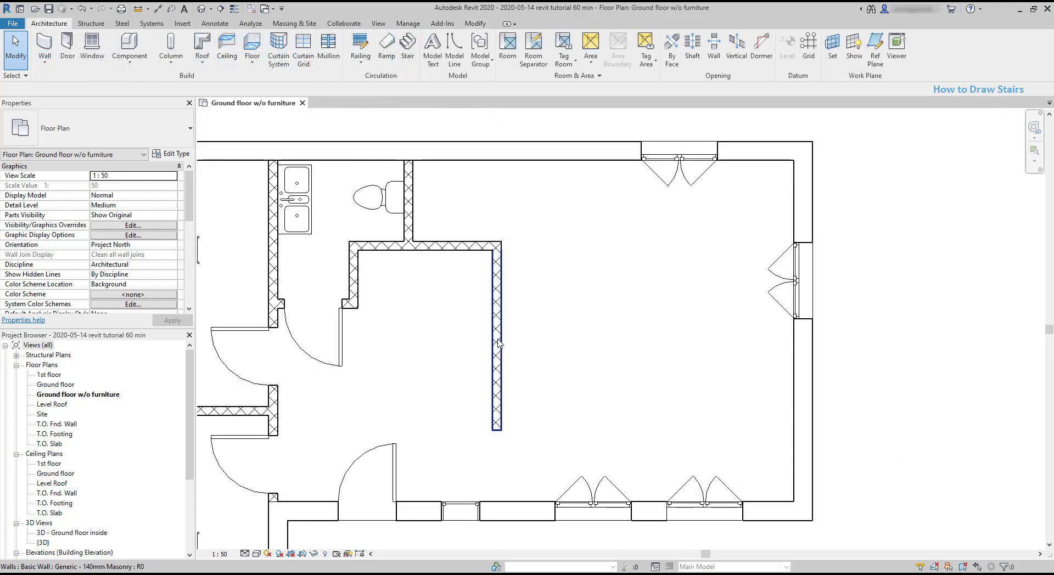
{"action": "left_click", "coordinate": [497, 337]}
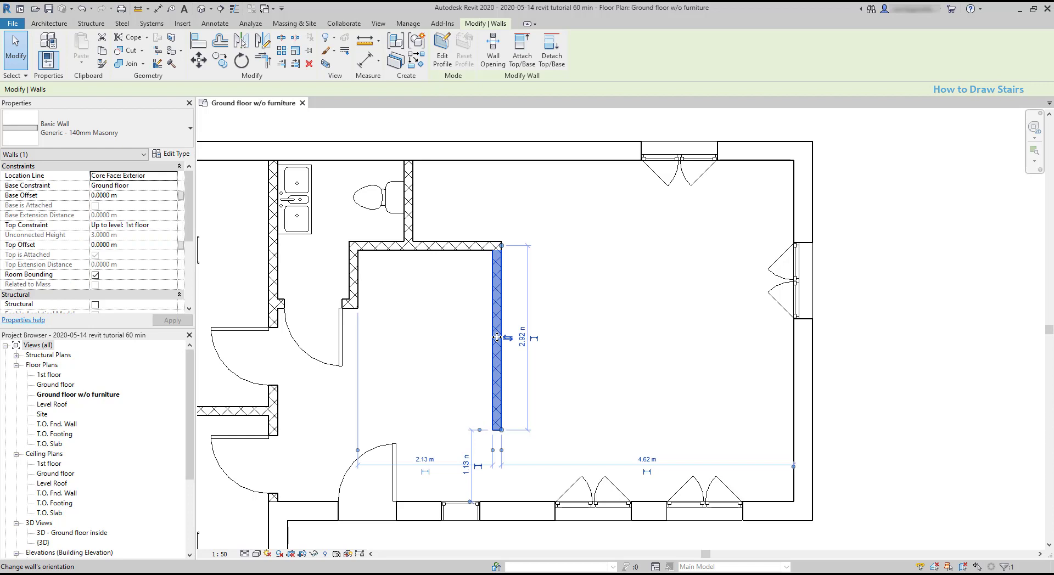
{"action": "scroll", "coordinate": [409, 494], "scroll_direction": "up", "scroll_amount": 2}
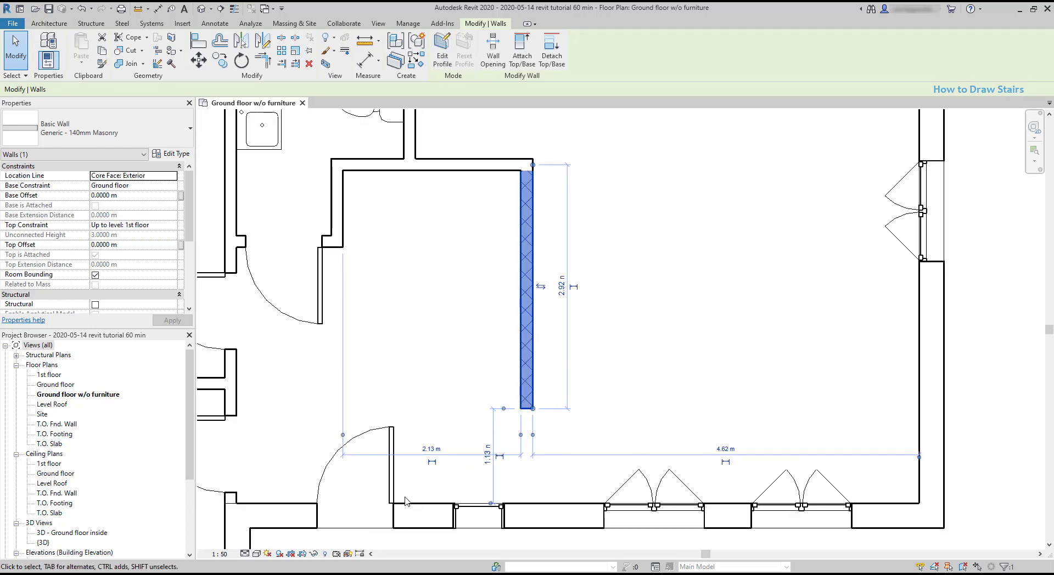
{"action": "left_click", "coordinate": [430, 450]}
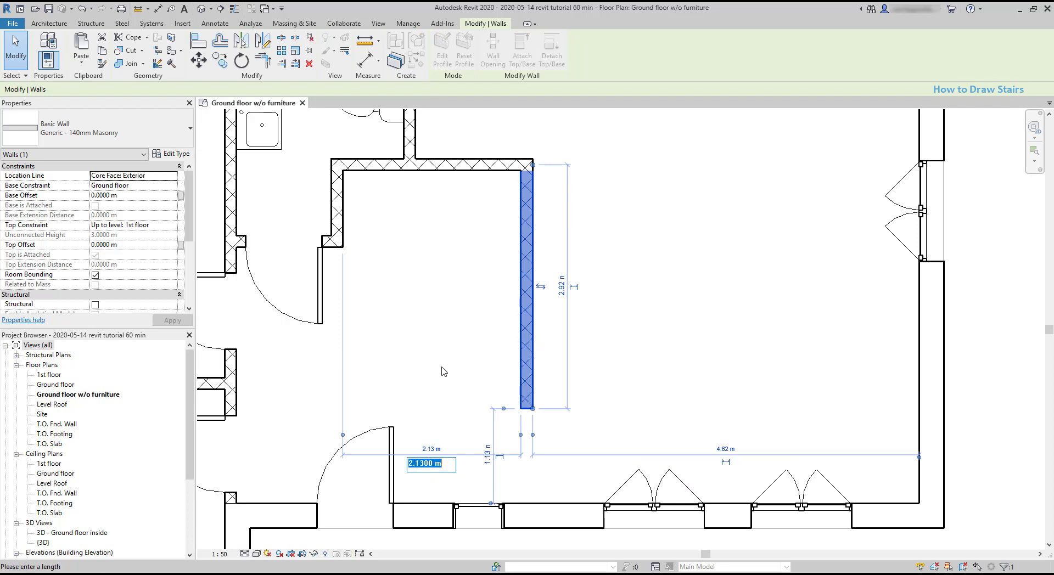
{"action": "type", "text": "2.5"}
{"action": "key", "text": "Return"}
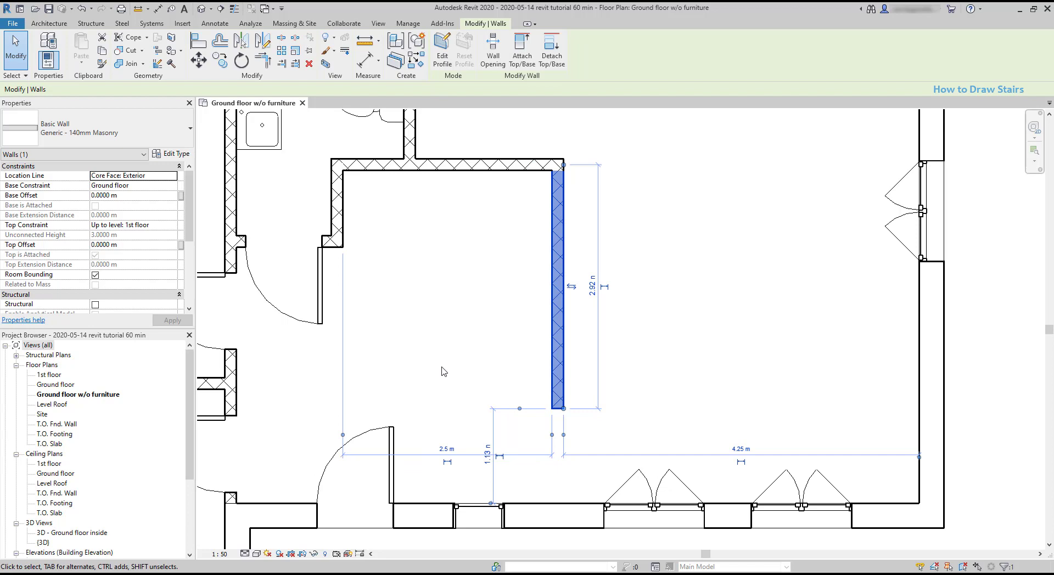
{"action": "left_click", "coordinate": [458, 371]}
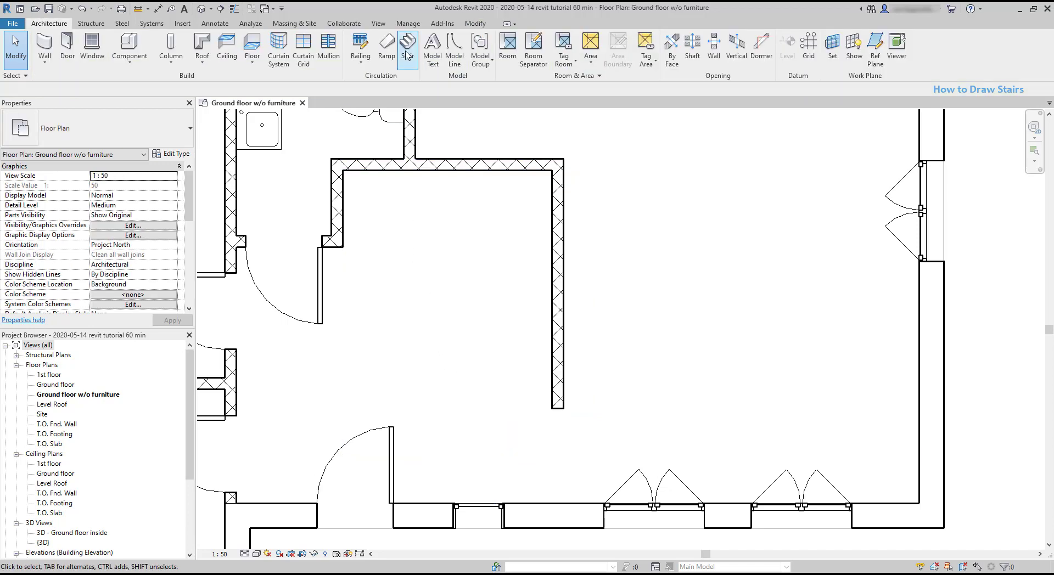
Step: Sketch a Run: Right stair with 9 risers up the right wall, then 7 leftward along the top wall
{"action": "left_click", "coordinate": [407, 55]}
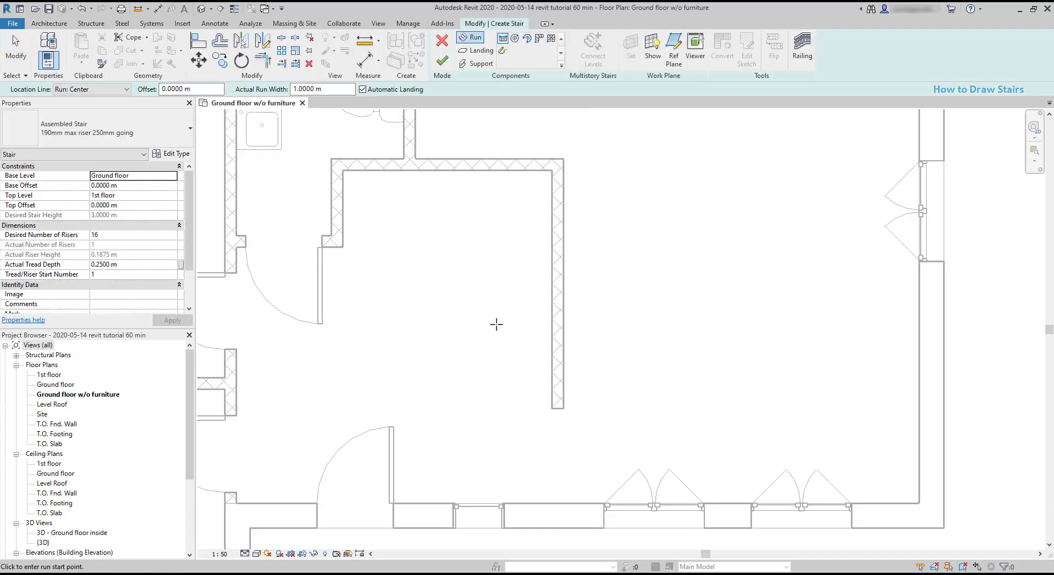
{"action": "left_click", "coordinate": [101, 91]}
{"action": "left_click", "coordinate": [70, 126]}
{"action": "left_click", "coordinate": [552, 409]}
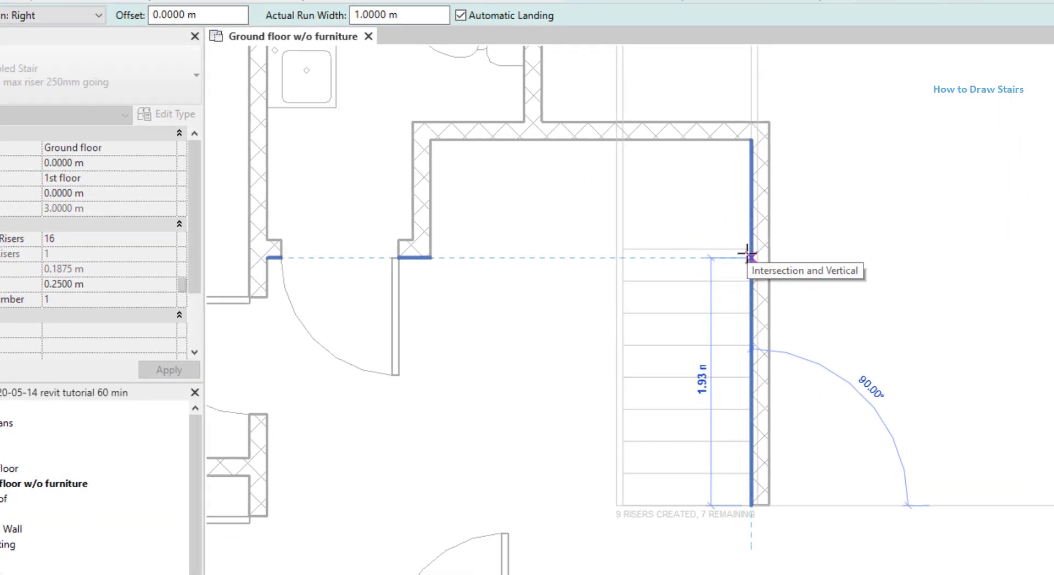
{"action": "left_click", "coordinate": [748, 255]}
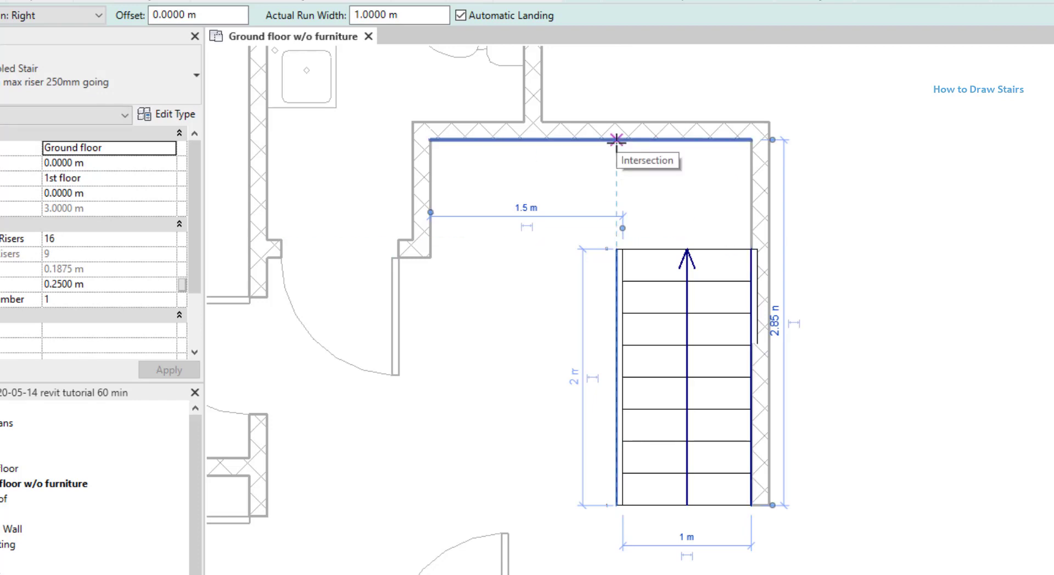
{"action": "left_click", "coordinate": [617, 140]}
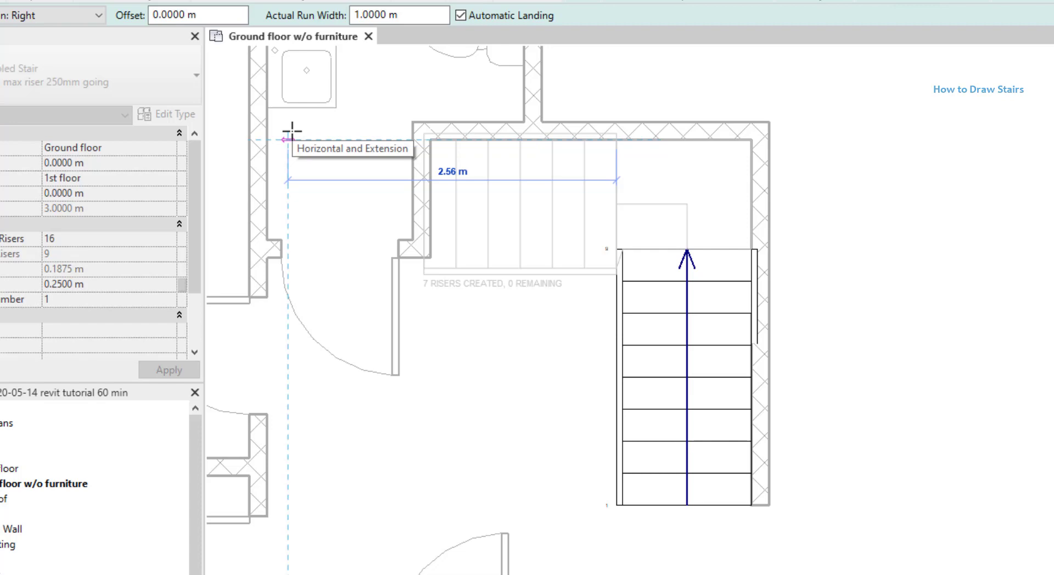
{"action": "left_click", "coordinate": [288, 135]}
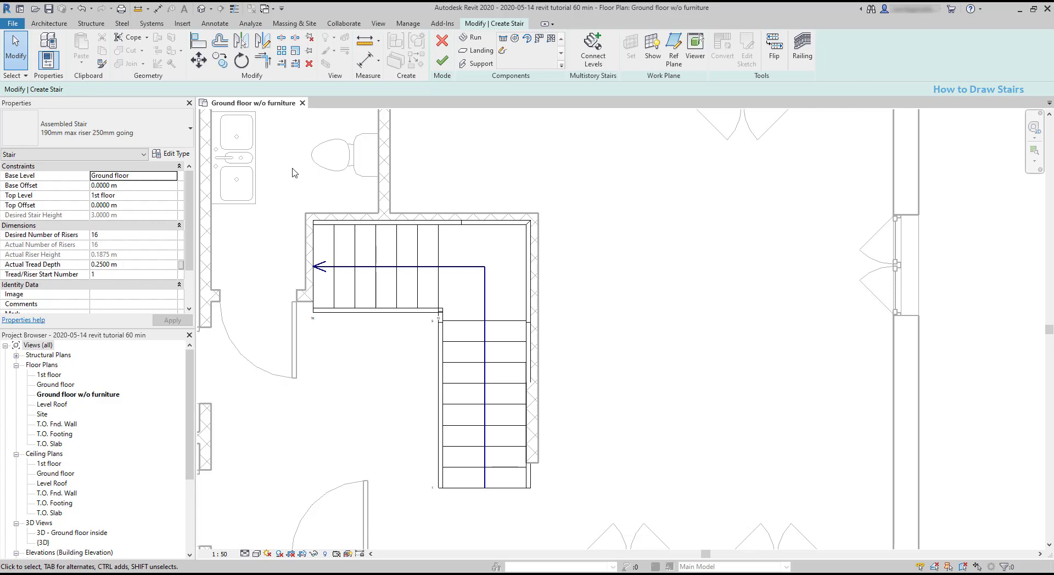
Step: Move the lower run from its corner up against the upper run, then finish the stair
{"action": "left_click", "coordinate": [198, 61]}
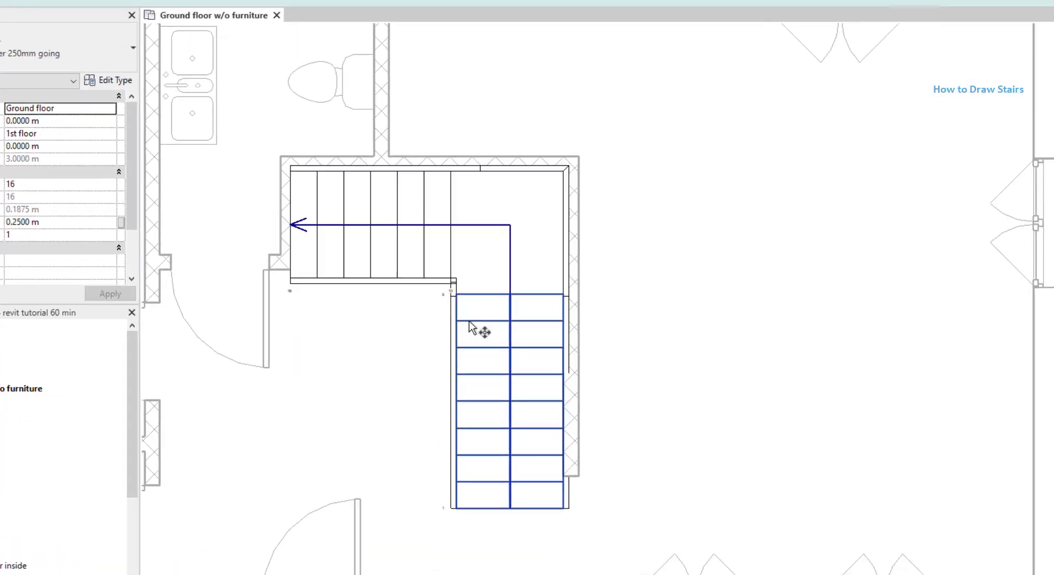
{"action": "left_click", "coordinate": [470, 328]}
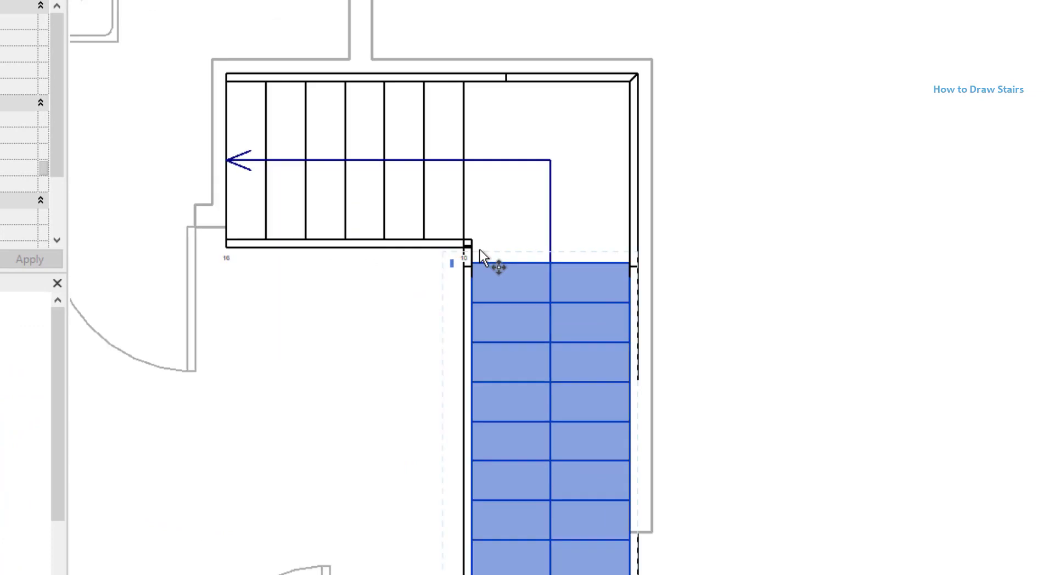
{"action": "scroll", "coordinate": [479, 250], "scroll_direction": "up", "scroll_amount": 3}
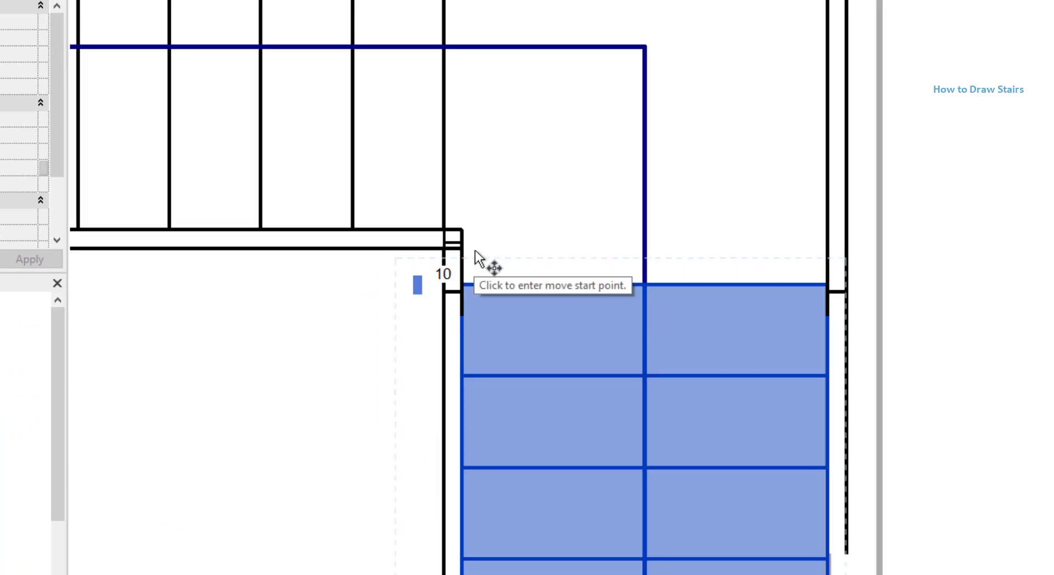
{"action": "left_click", "coordinate": [460, 282]}
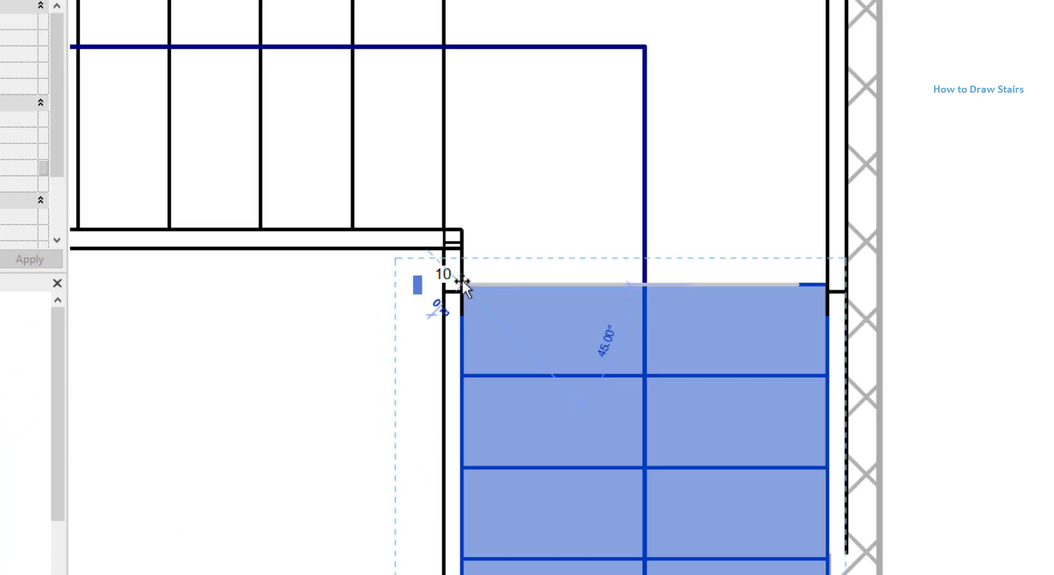
{"action": "left_click", "coordinate": [462, 251]}
{"action": "left_click", "coordinate": [373, 335]}
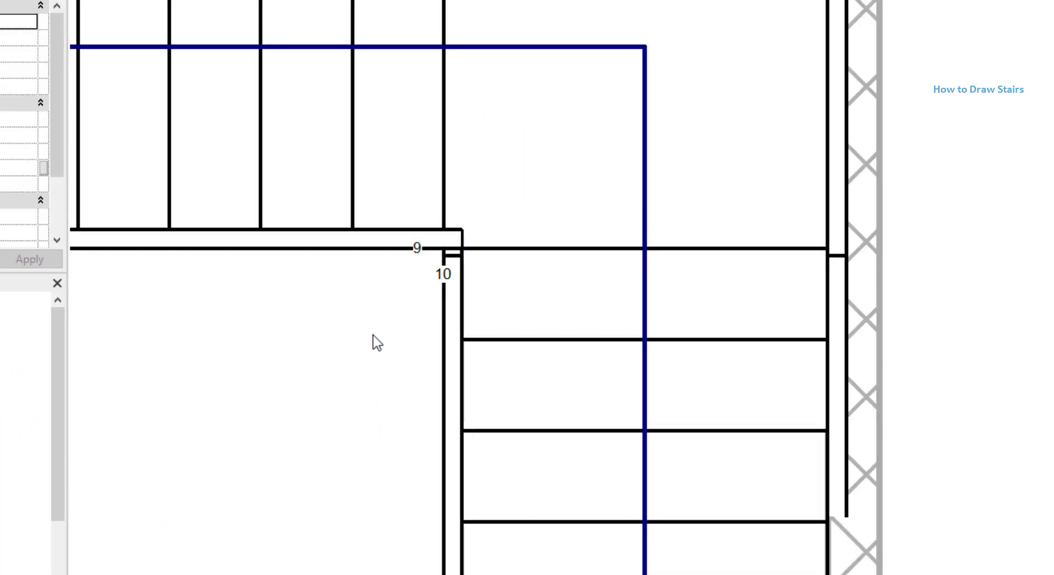
{"action": "scroll", "coordinate": [368, 319], "scroll_direction": "down", "scroll_amount": 2}
{"action": "scroll", "coordinate": [372, 296], "scroll_direction": "down", "scroll_amount": 2}
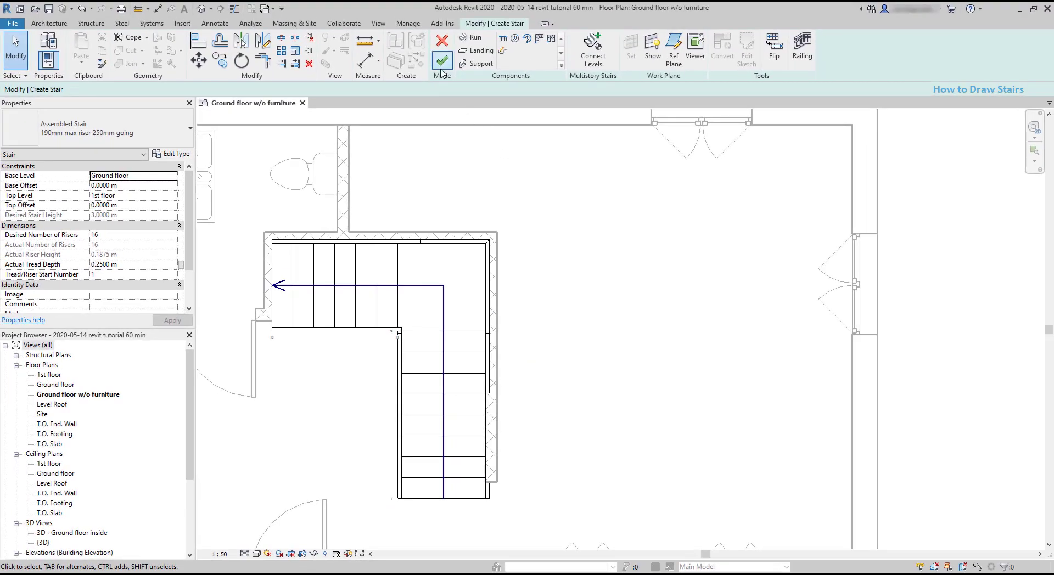
{"action": "left_click", "coordinate": [442, 60]}
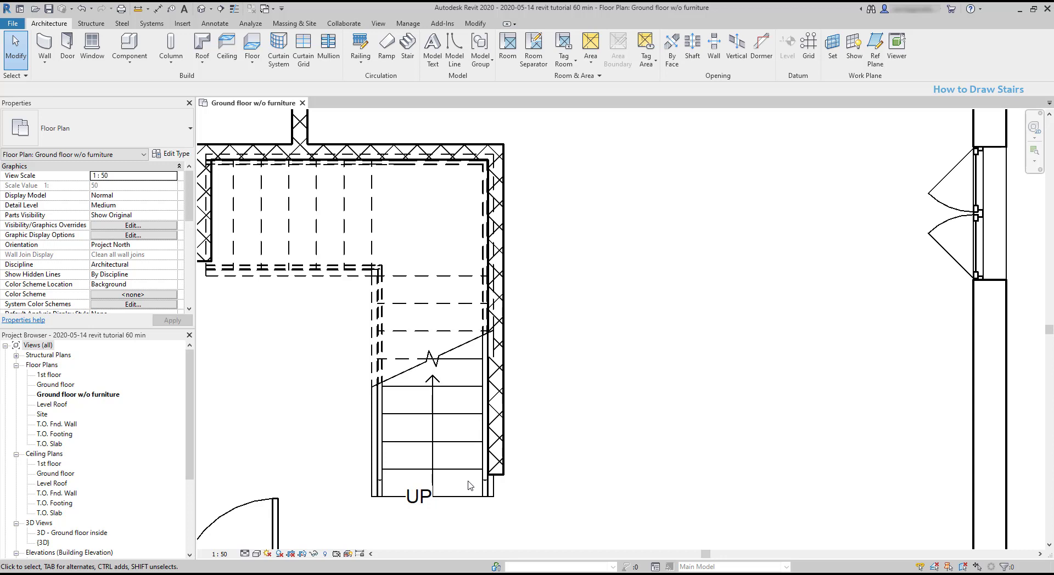
Step: Drag the finished stair down and left so it no longer touches the right wall
{"action": "left_click", "coordinate": [454, 391]}
{"action": "left_click_drag", "start_coordinate": [454, 391], "coordinate": [407, 440]}
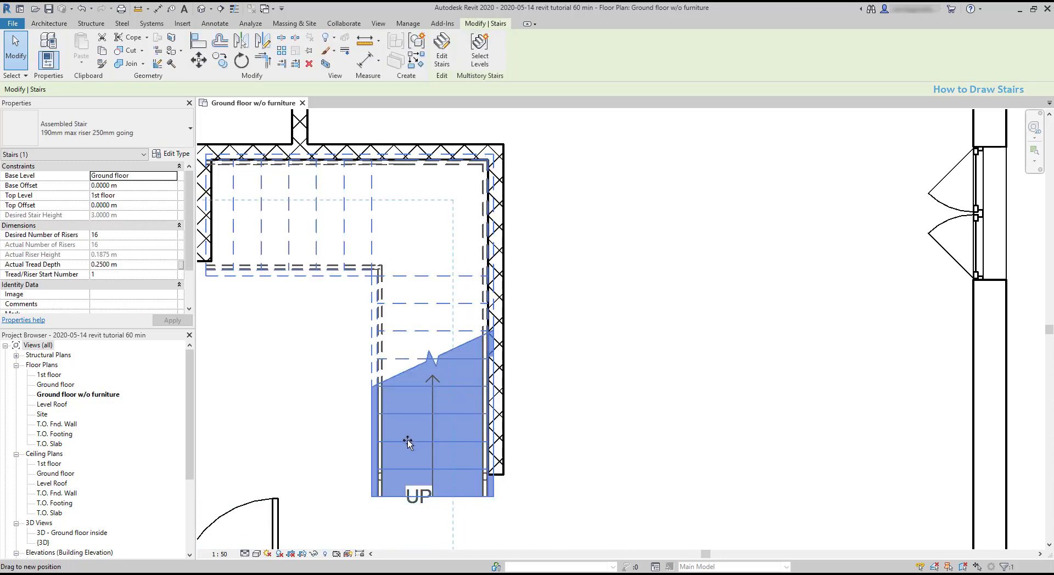
{"action": "left_click", "coordinate": [460, 437]}
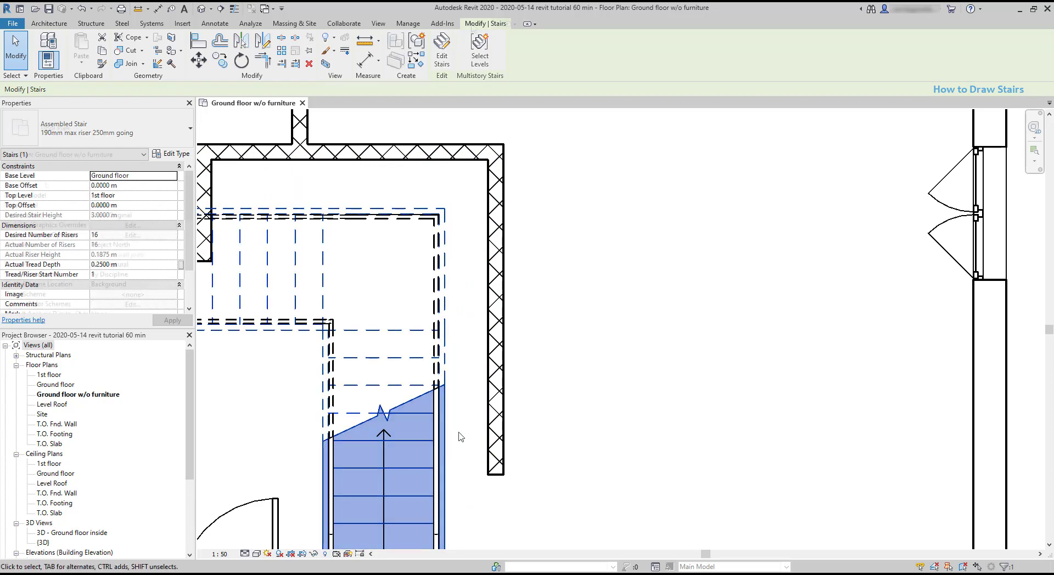
Step: Align the stair railing with the right wall's inner face
{"action": "left_click", "coordinate": [198, 40]}
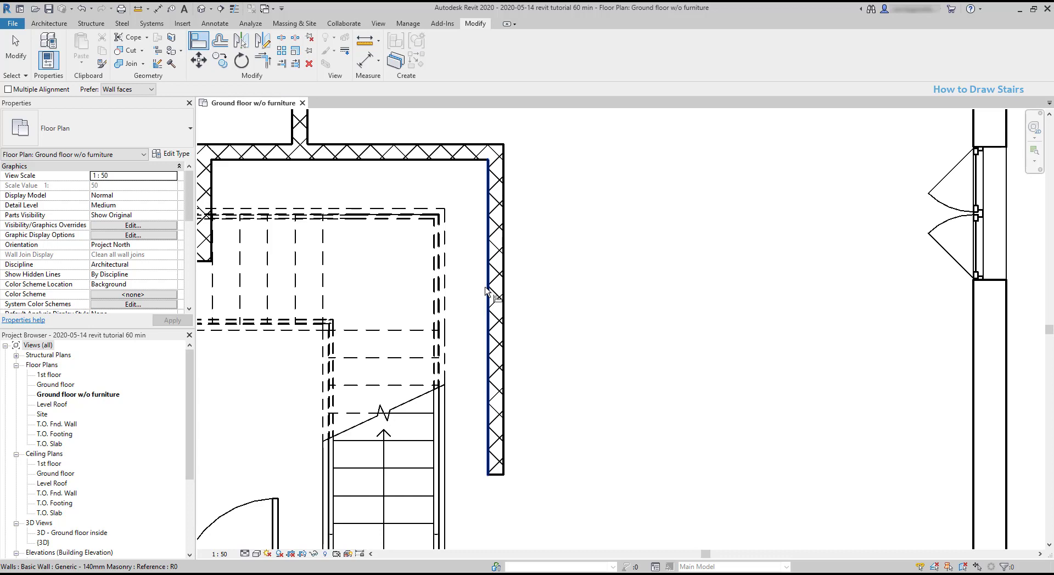
{"action": "left_click", "coordinate": [485, 291]}
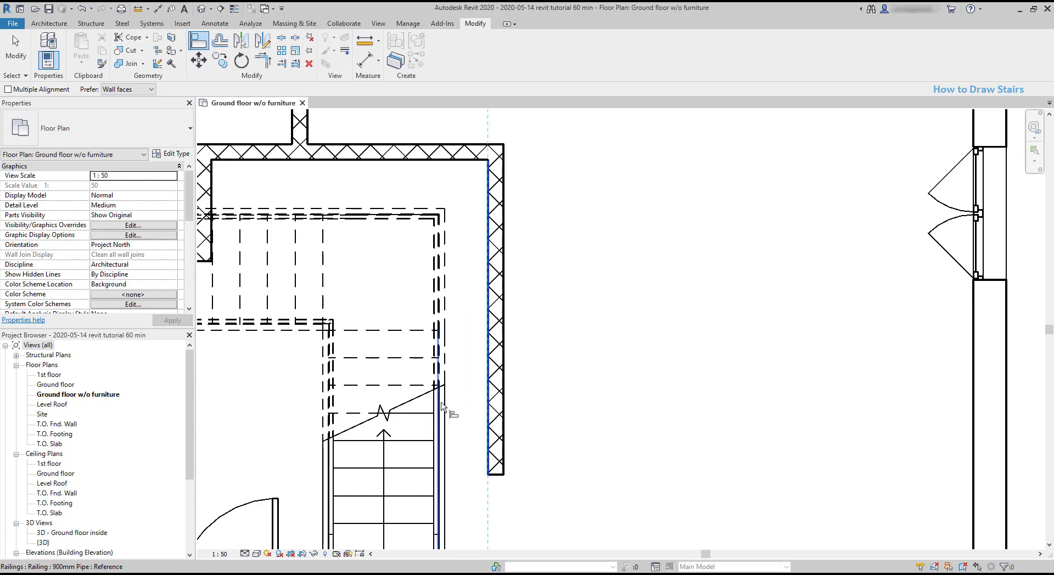
{"action": "left_click", "coordinate": [442, 406]}
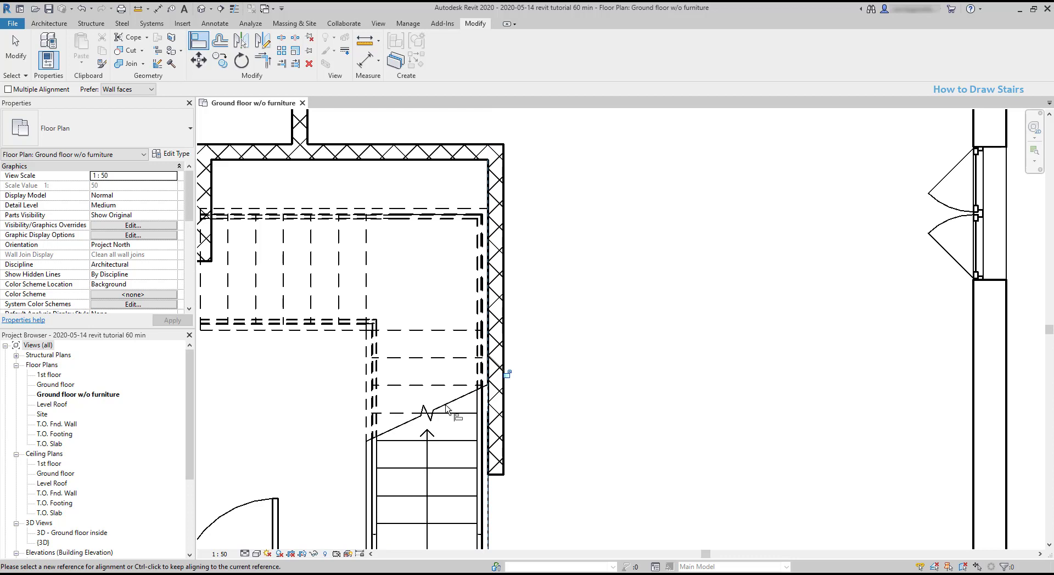
Step: Align the stair's top edge with the top wall's inner face
{"action": "scroll", "coordinate": [447, 409], "scroll_direction": "down", "scroll_amount": 2}
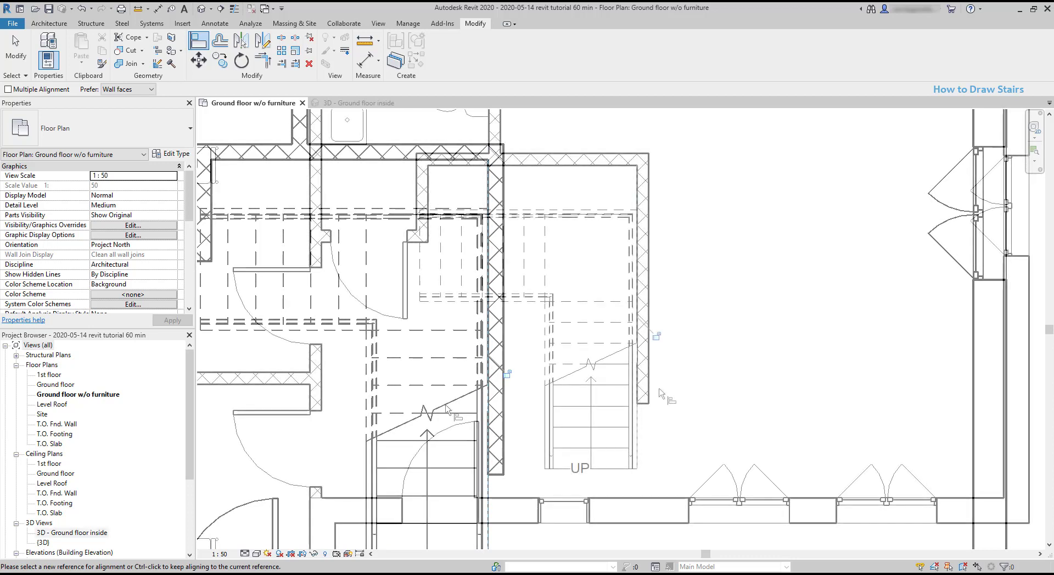
{"action": "middle_click_drag", "start_coordinate": [447, 409], "coordinate": [659, 343]}
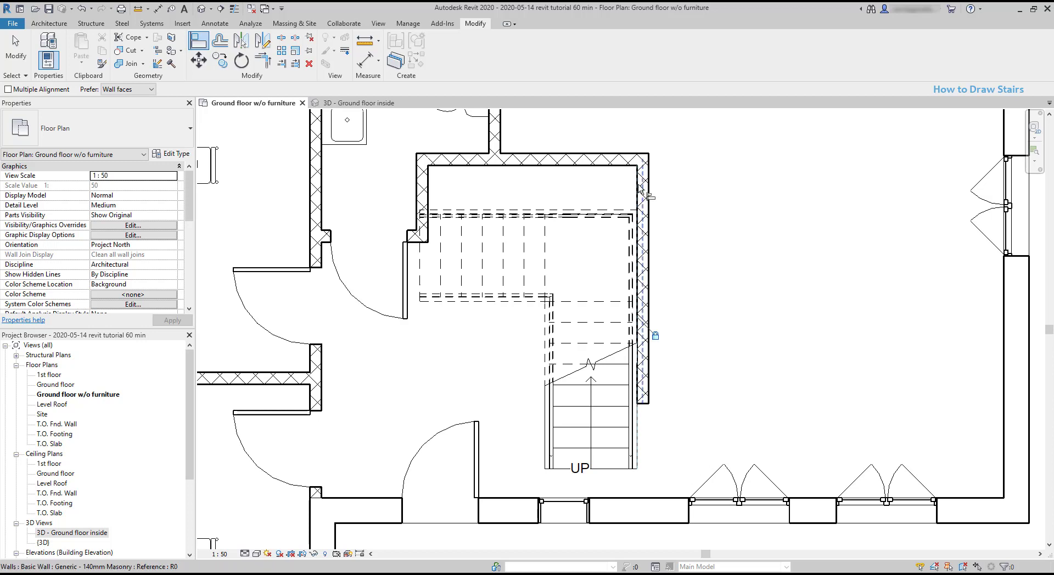
{"action": "left_click", "coordinate": [626, 167]}
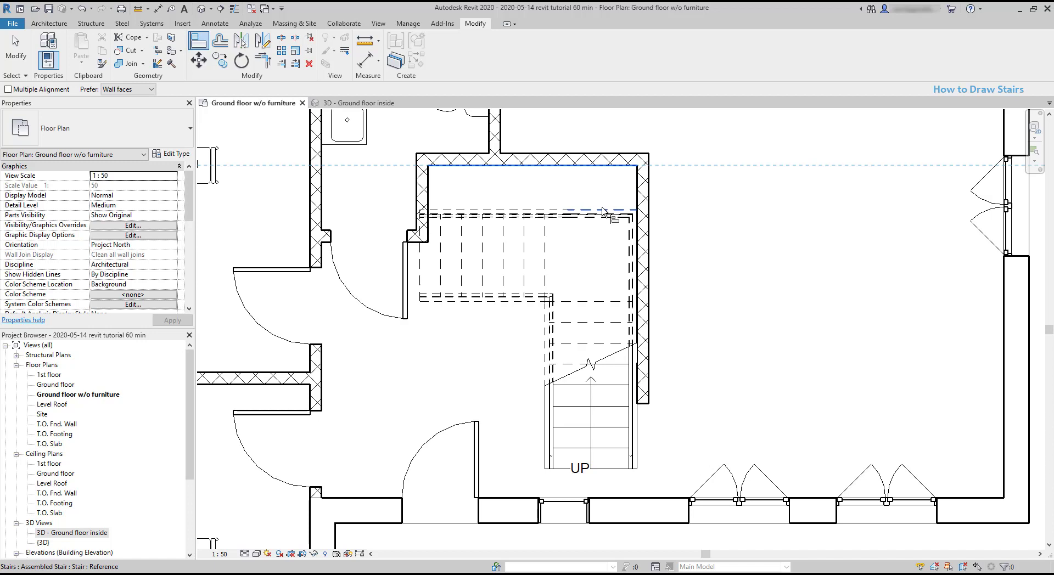
{"action": "left_click", "coordinate": [603, 209]}
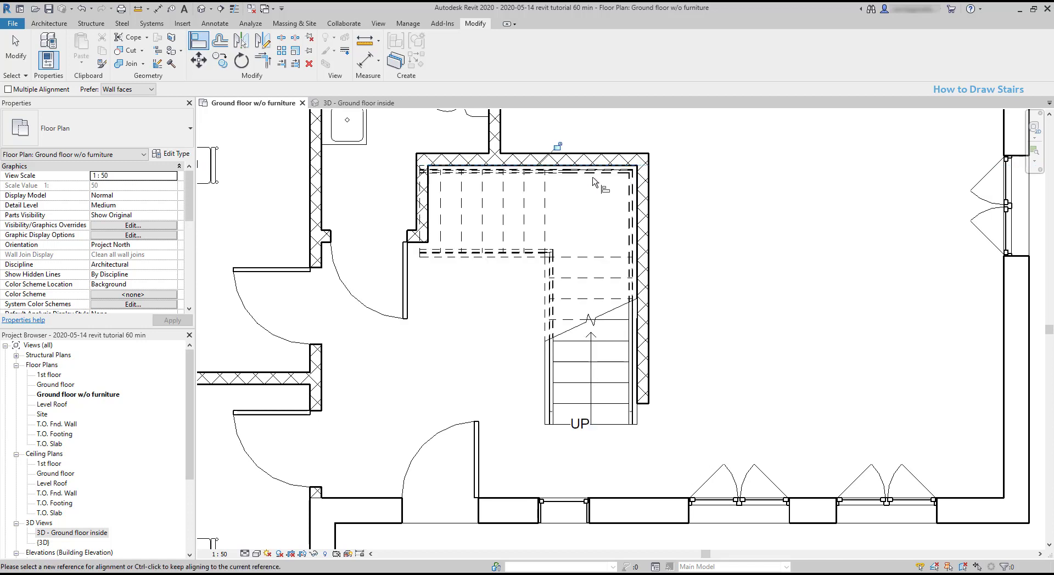
{"action": "key", "text": "Escape"}
{"action": "key", "text": "Escape"}
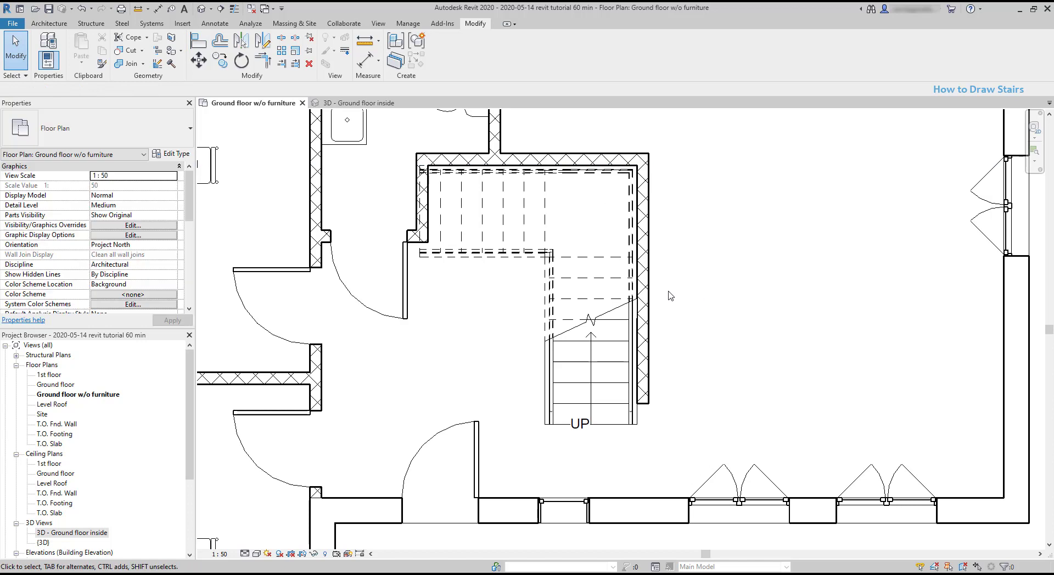
{"action": "left_click", "coordinate": [649, 300]}
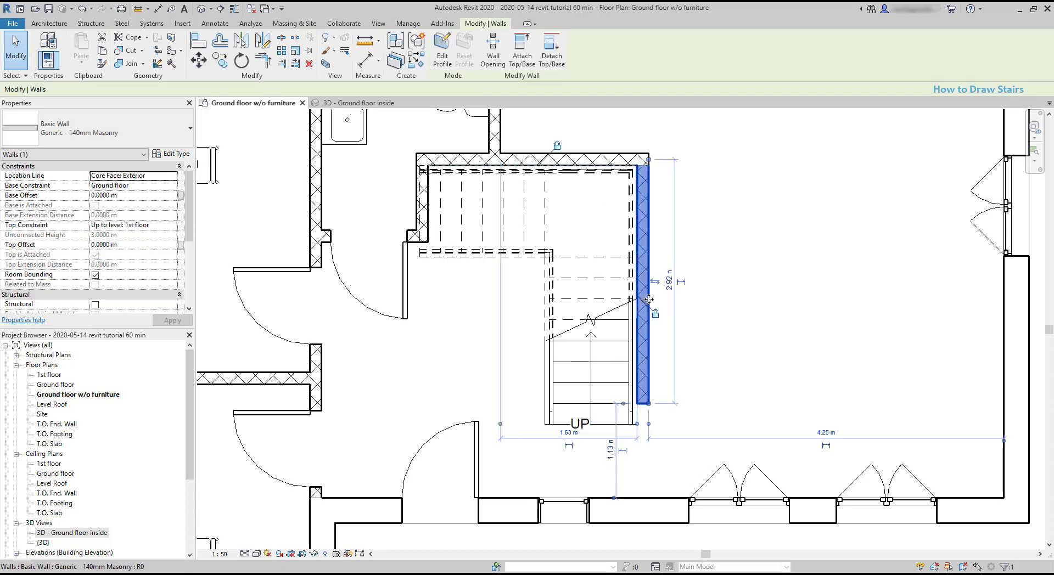
{"action": "left_click_drag", "start_coordinate": [649, 299], "coordinate": [724, 299]}
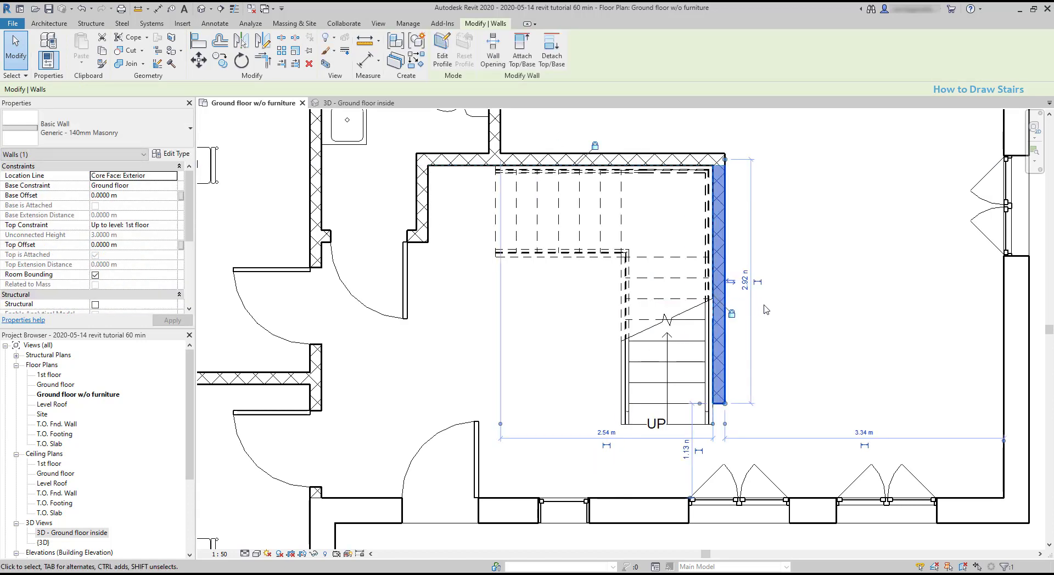
{"action": "left_click", "coordinate": [633, 165]}
{"action": "left_click_drag", "start_coordinate": [632, 165], "coordinate": [632, 193]}
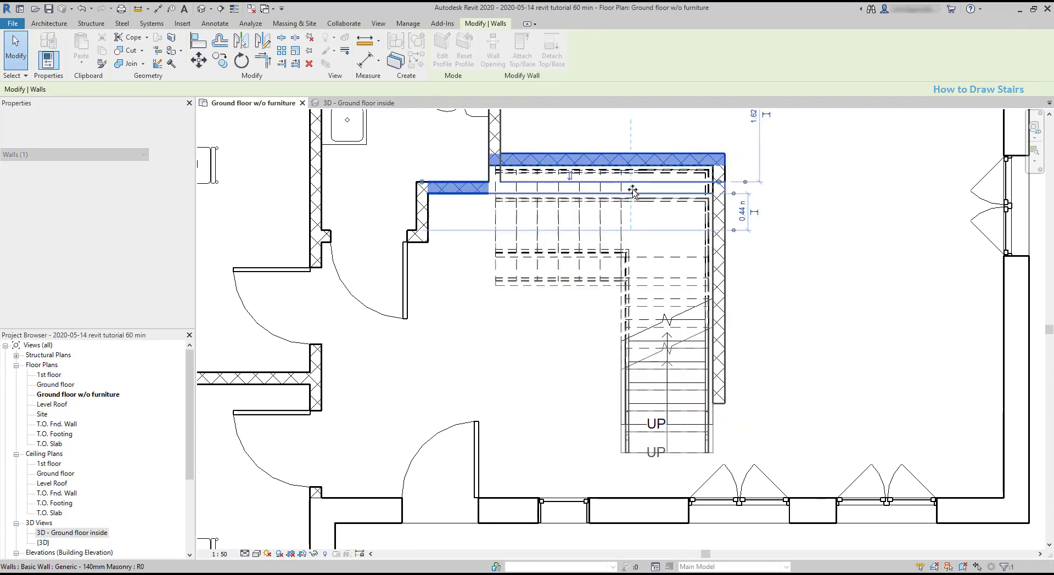
{"action": "left_click", "coordinate": [876, 255]}
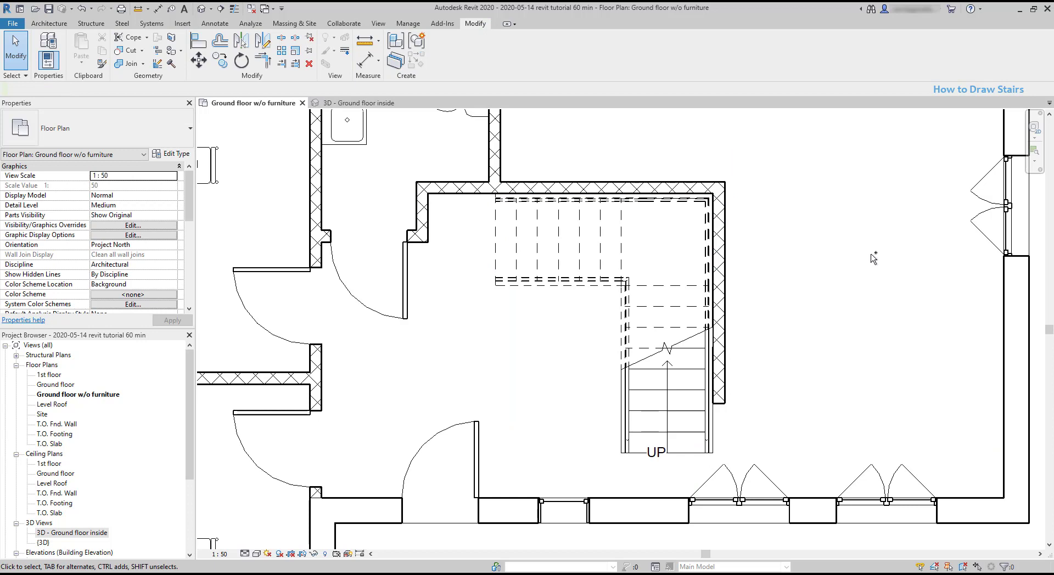
{"action": "key", "text": "ctrl+z"}
{"action": "key", "text": "ctrl+z"}
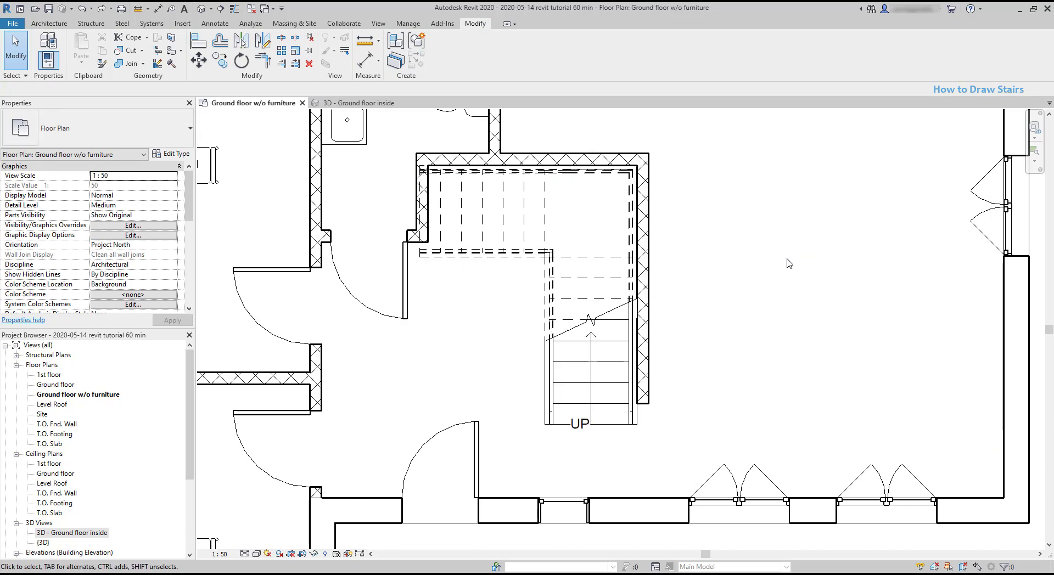
Step: Switch to the 3D - Ground floor inside view and orbit to see the stair from above
{"action": "left_click", "coordinate": [373, 104]}
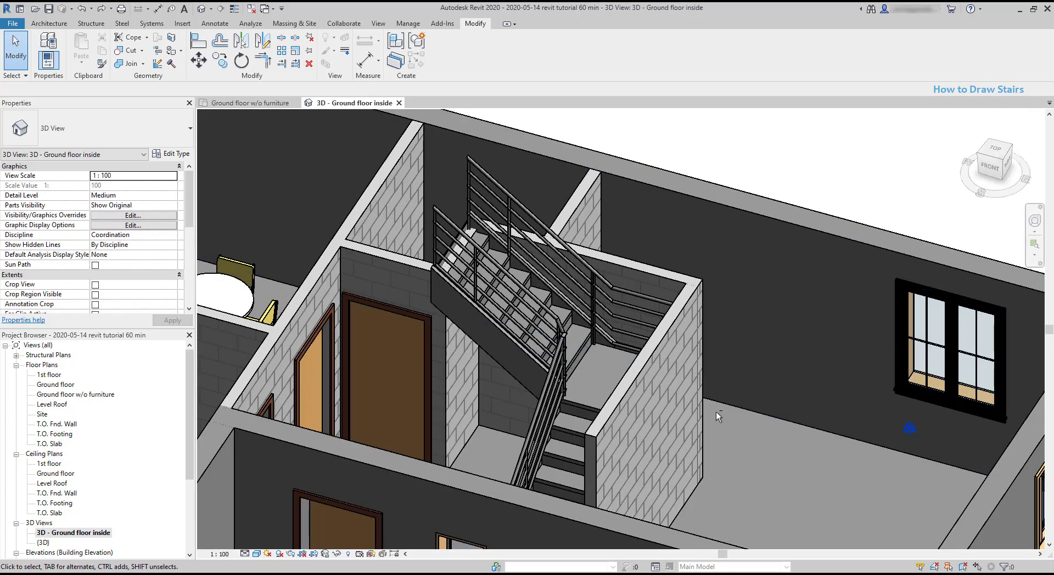
{"action": "mouse_move", "coordinate": [788, 446]}
{"action": "middle_mouse_down", "text": "shift"}
{"action": "mouse_move", "coordinate": [738, 447]}
{"action": "mouse_move", "coordinate": [813, 433]}
{"action": "mouse_move", "coordinate": [769, 450]}
{"action": "mouse_move", "coordinate": [694, 430]}
{"action": "middle_mouse_up", "text": "shift"}
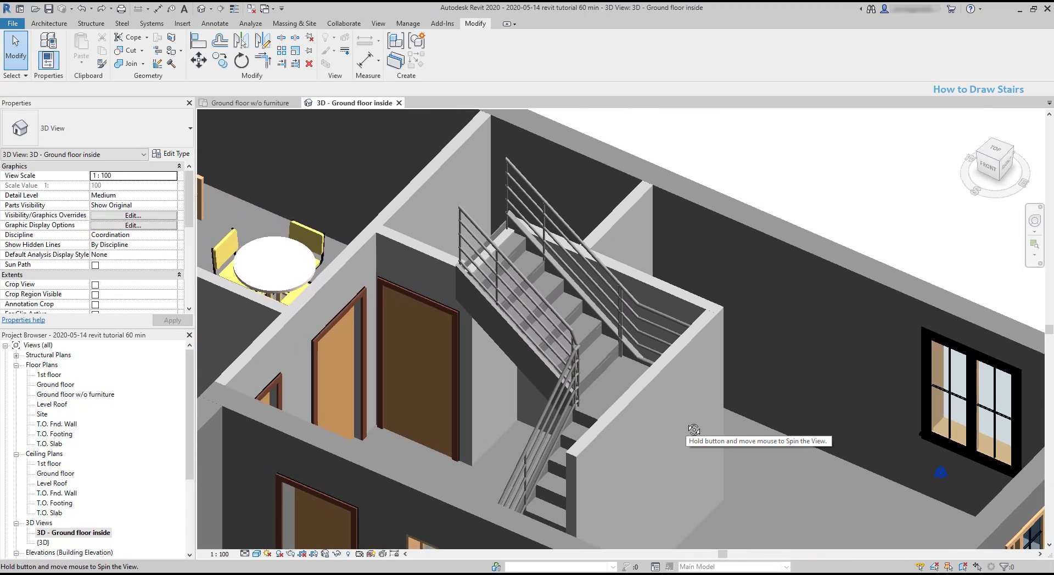